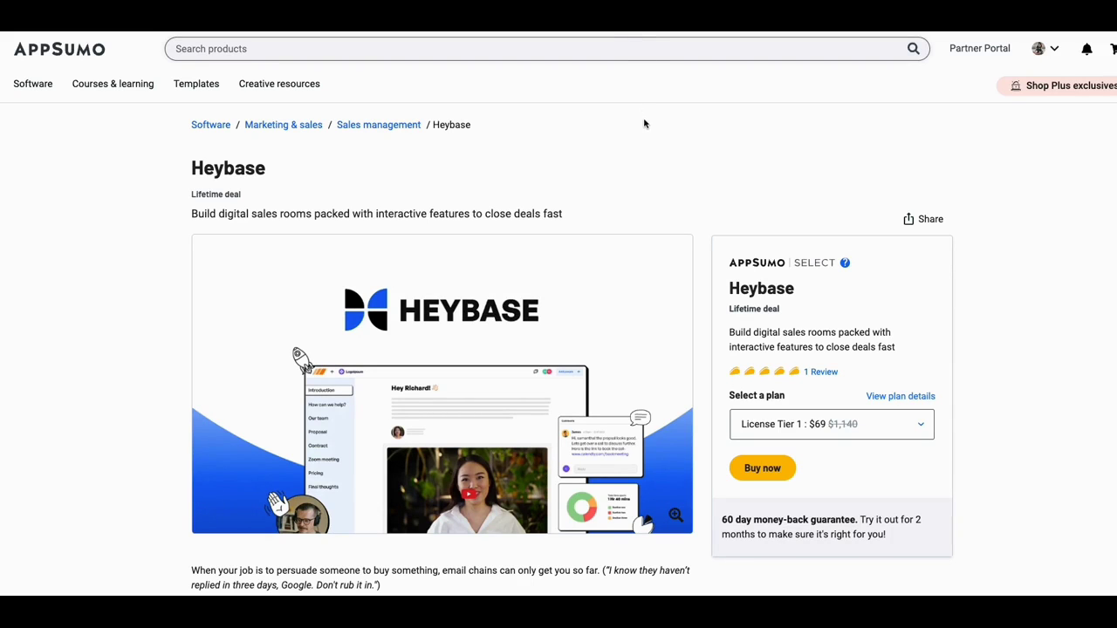
# Scroll the Heybase AppSumo deal page past the banner to the TL;DR and At-a-glance details.
pyautogui.scroll(-1, 643, 126)
pyautogui.scroll(-2, 637, 136)
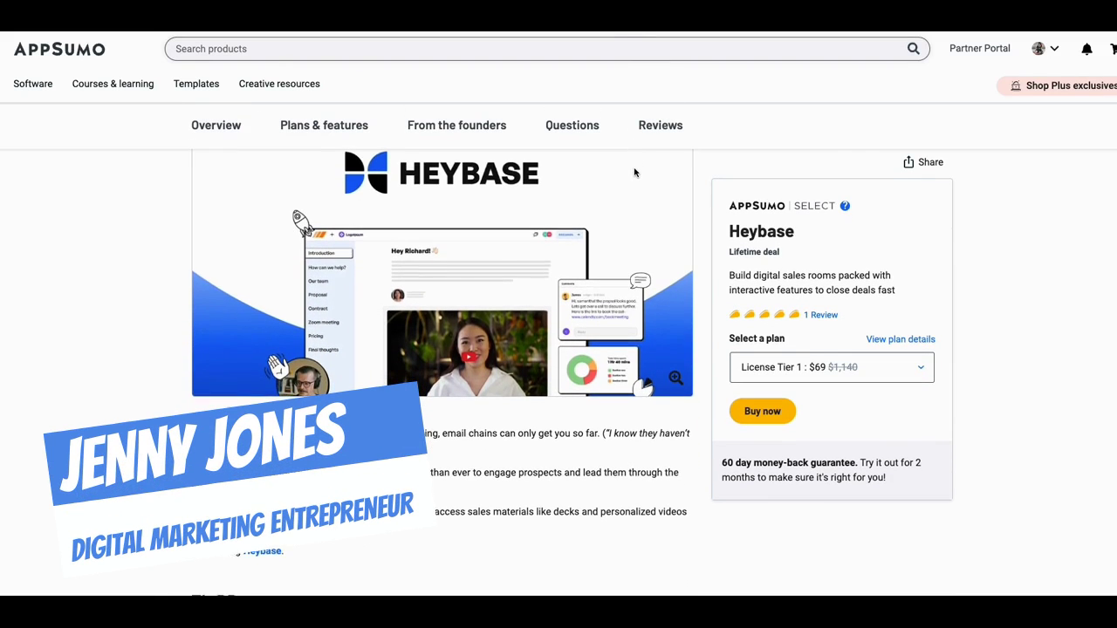
pyautogui.scroll(-2, 635, 173)
pyautogui.scroll(4, 632, 178)
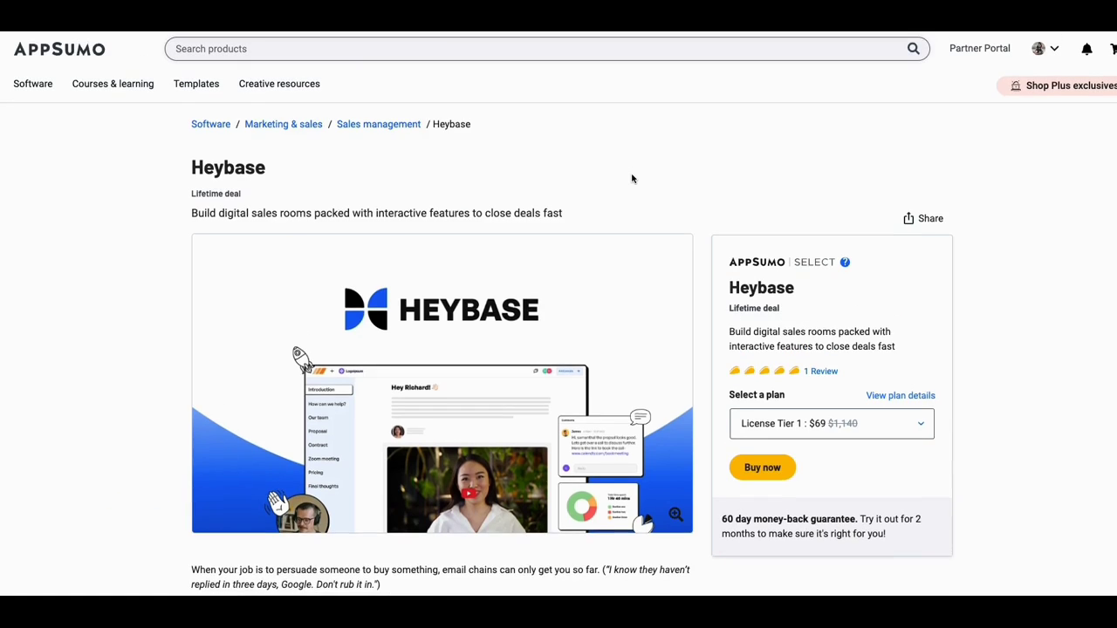
pyautogui.scroll(-1, 630, 181)
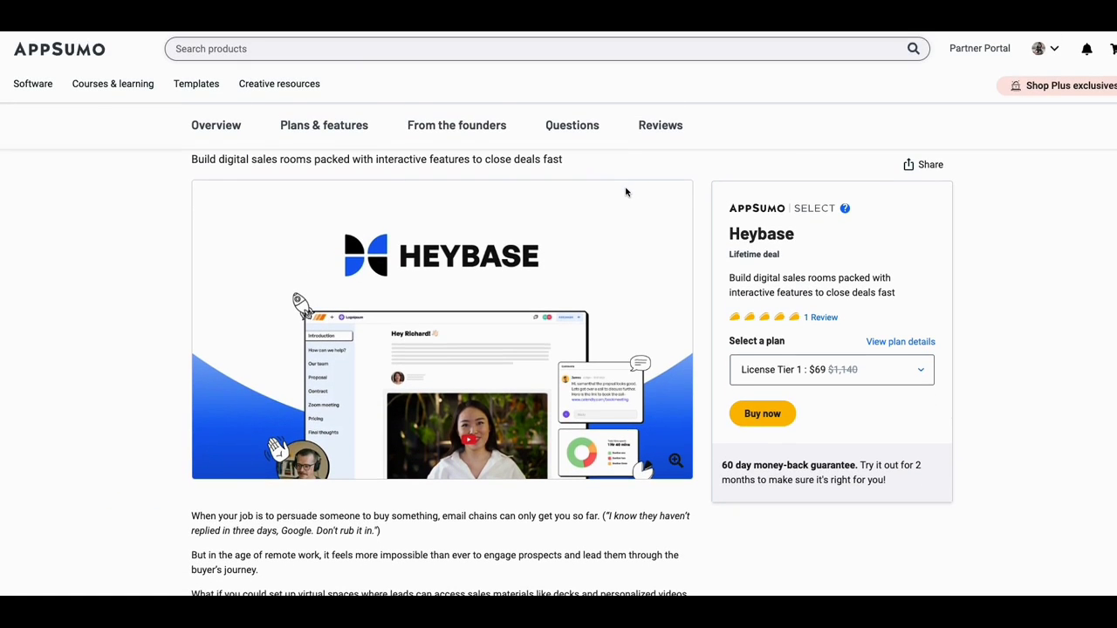
pyautogui.scroll(-1, 626, 197)
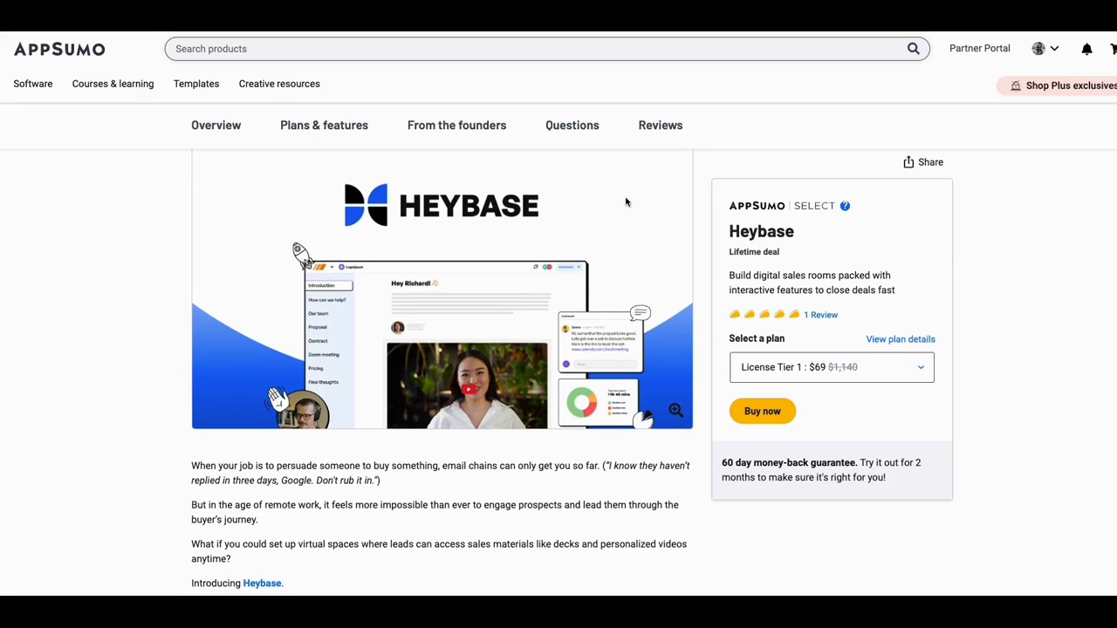
pyautogui.scroll(-2, 626, 203)
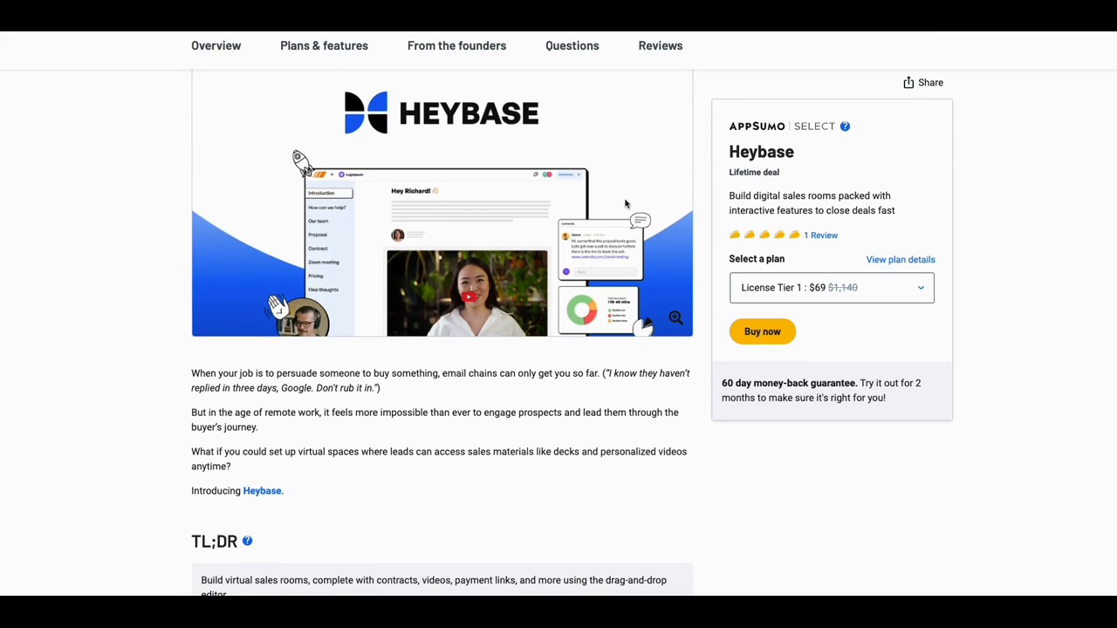
pyautogui.scroll(-1, 625, 203)
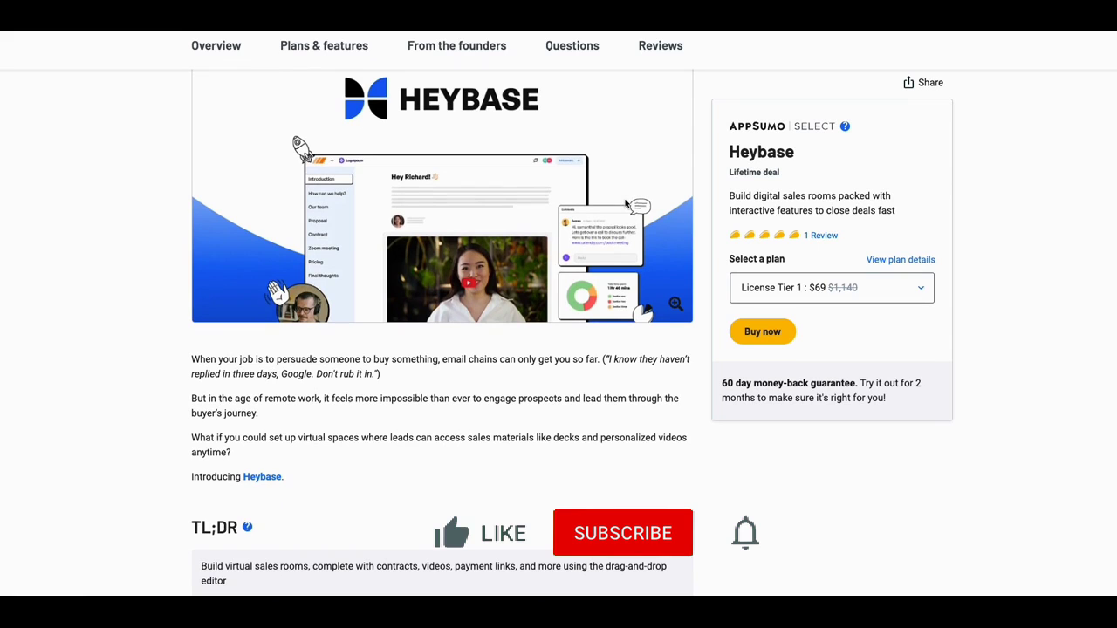
pyautogui.scroll(-1, 626, 203)
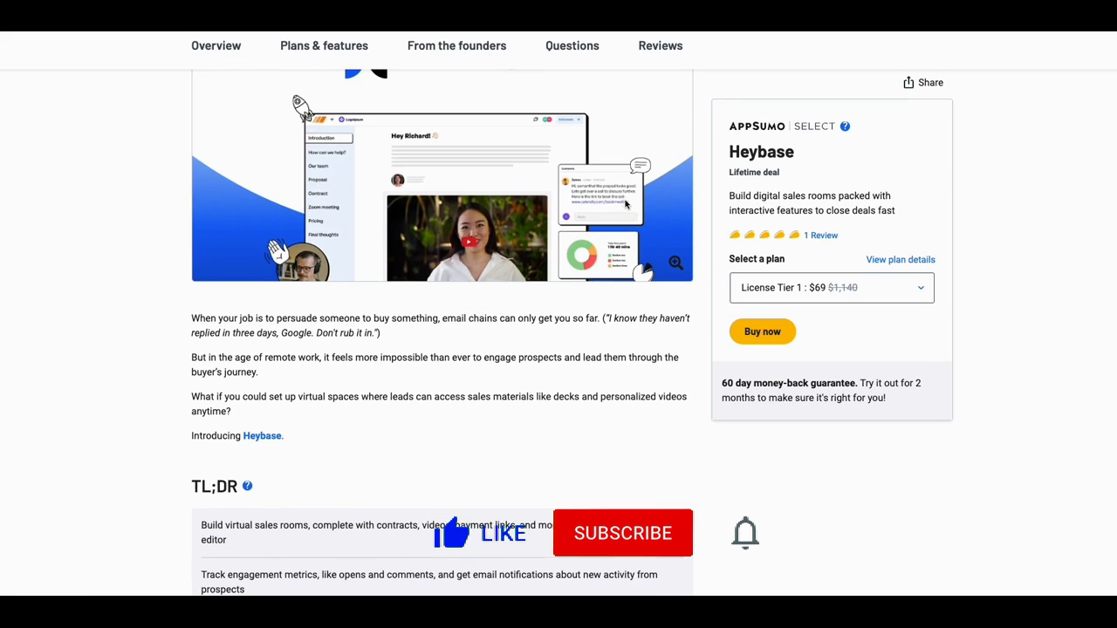
pyautogui.scroll(-3, 625, 205)
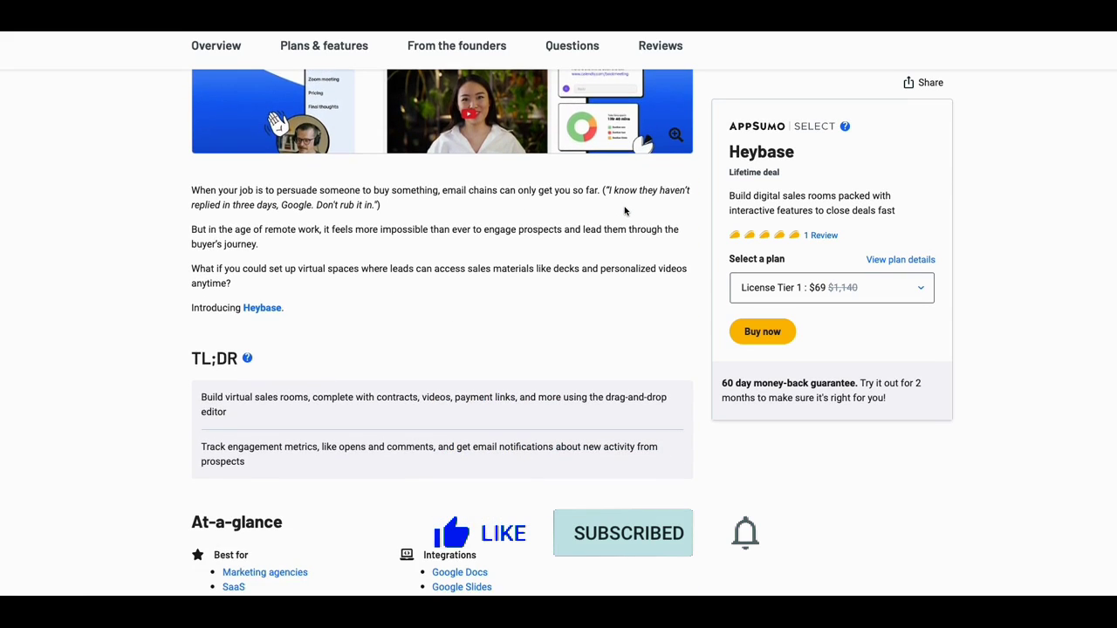
pyautogui.scroll(3, 624, 210)
pyautogui.scroll(1, 625, 211)
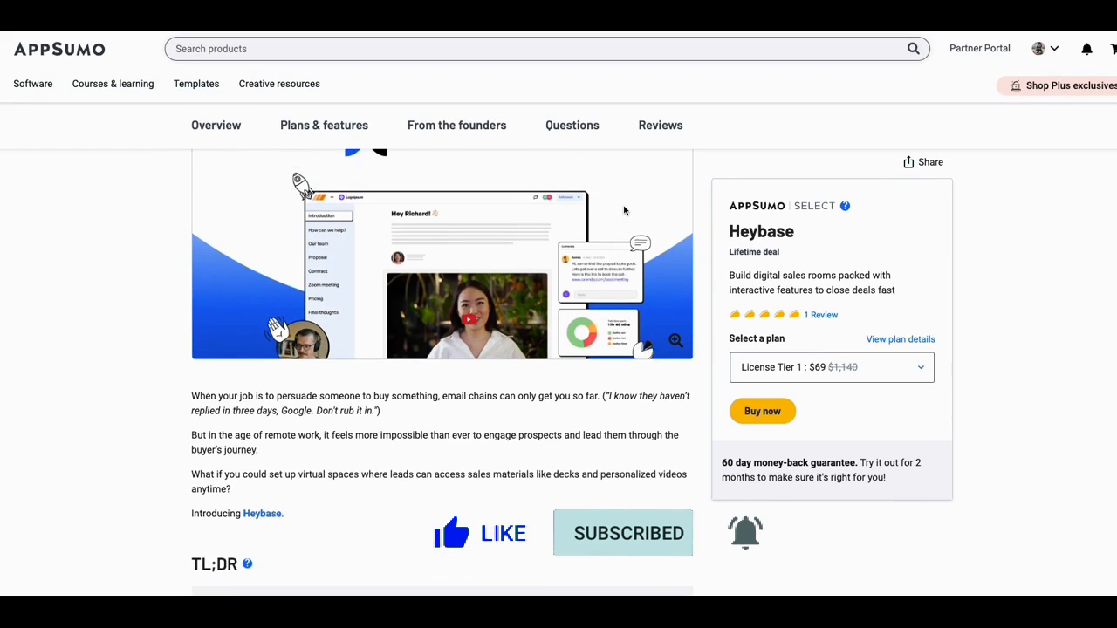
pyautogui.scroll(1, 623, 210)
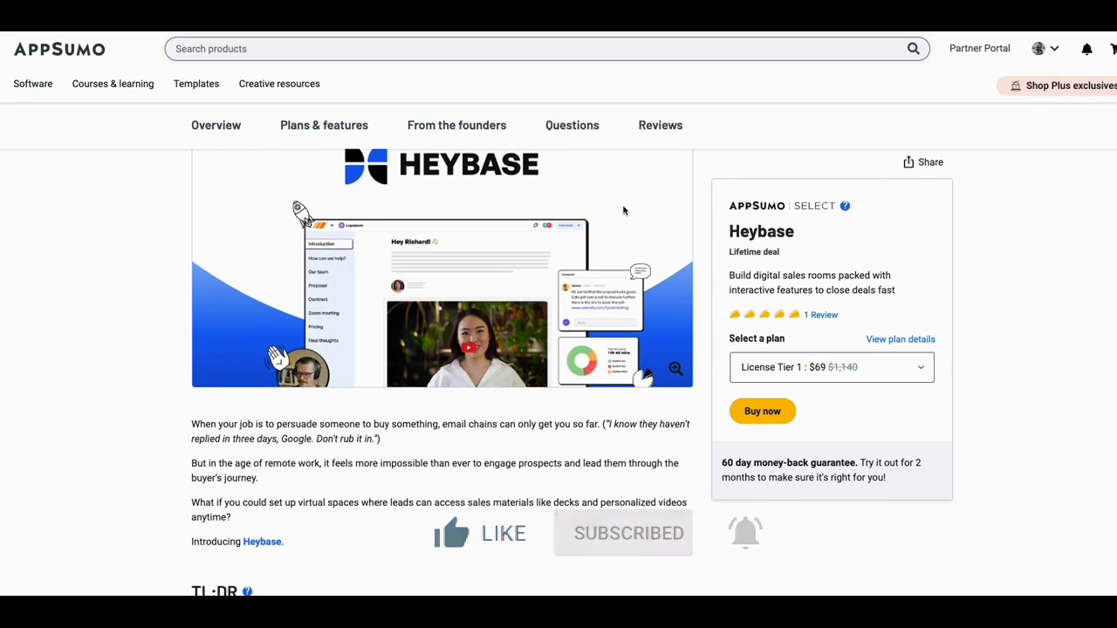
pyautogui.scroll(-5, 623, 210)
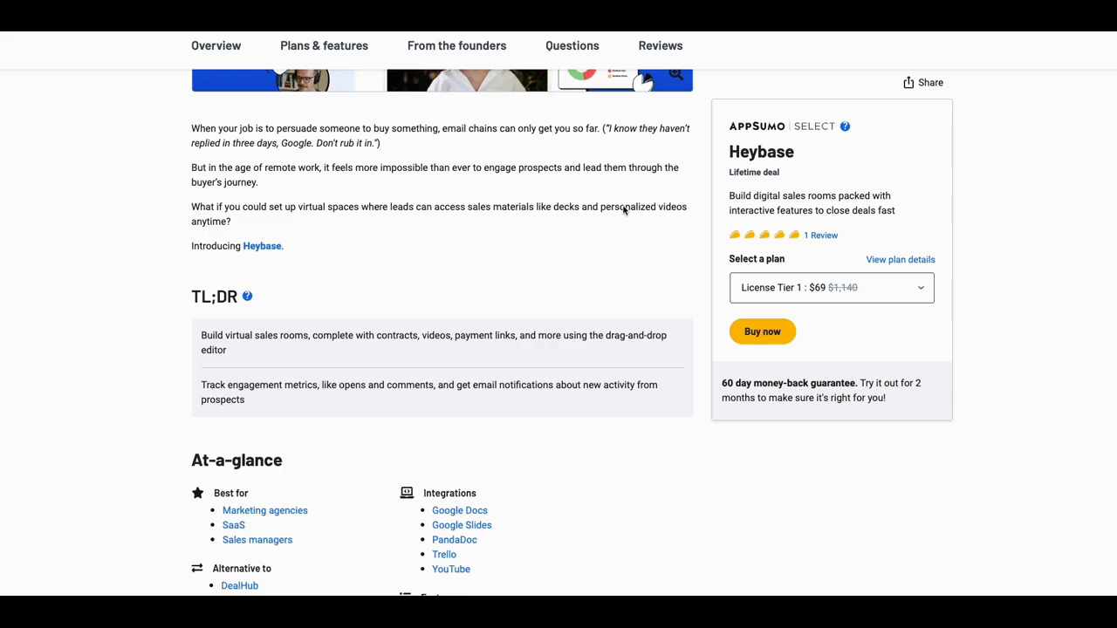
# Scroll through the Overview screenshots down to the Plans & features deal terms.
pyautogui.scroll(-3, 623, 211)
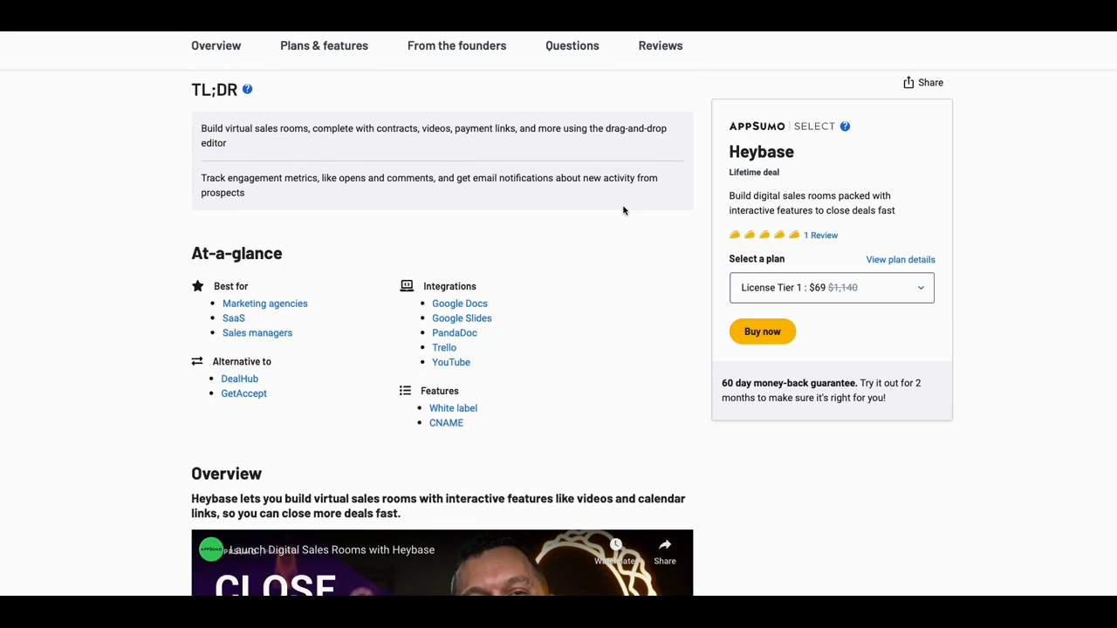
pyautogui.scroll(-4, 623, 211)
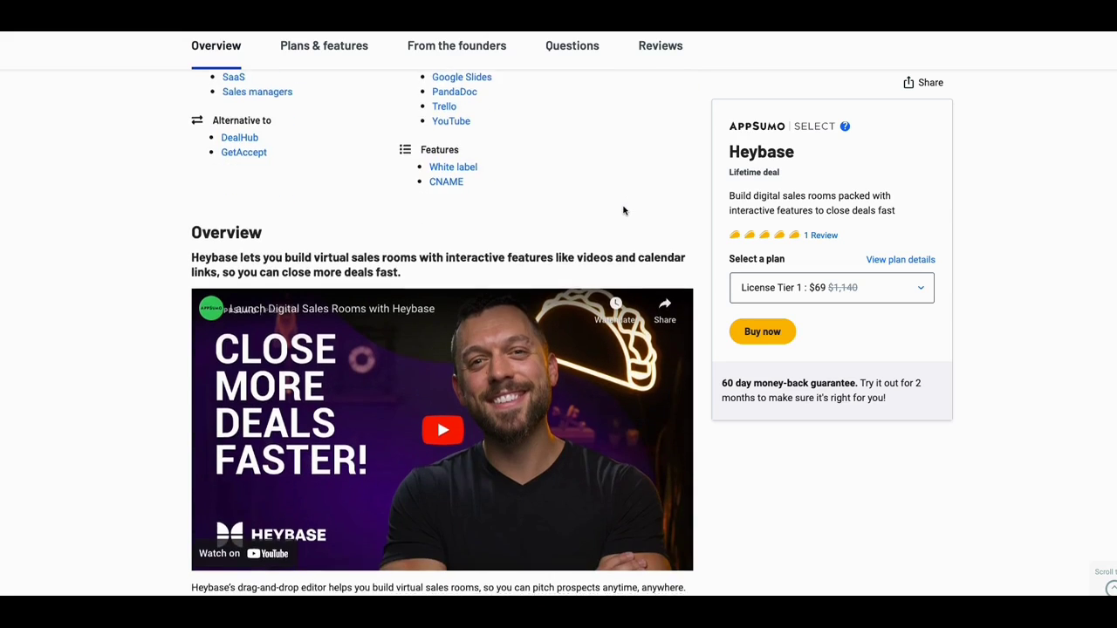
pyautogui.scroll(-9, 623, 211)
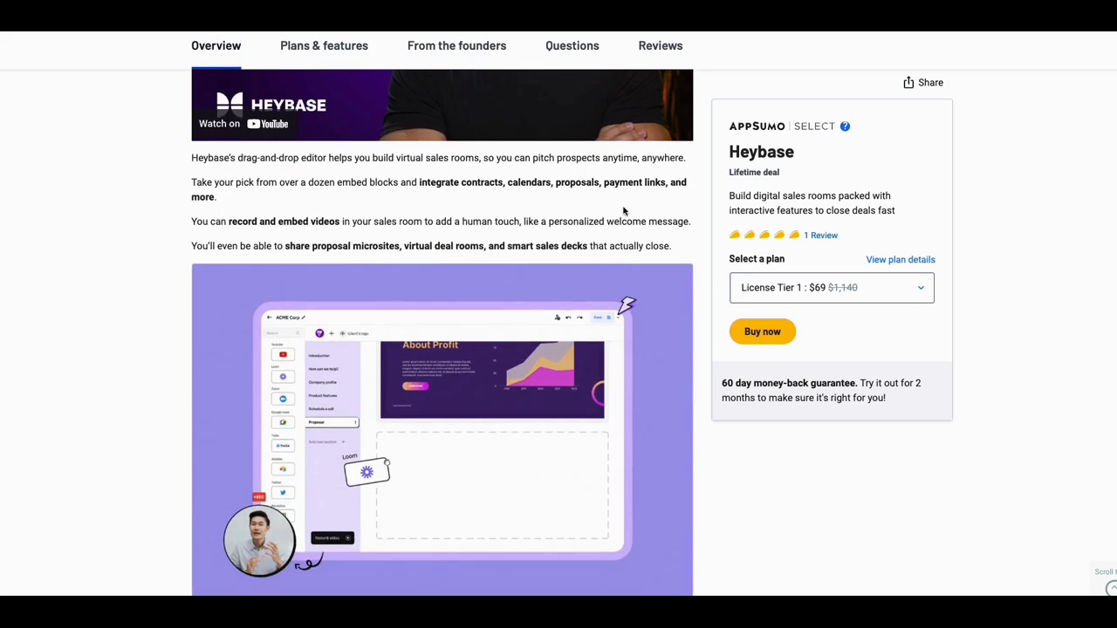
pyautogui.scroll(-3, 623, 211)
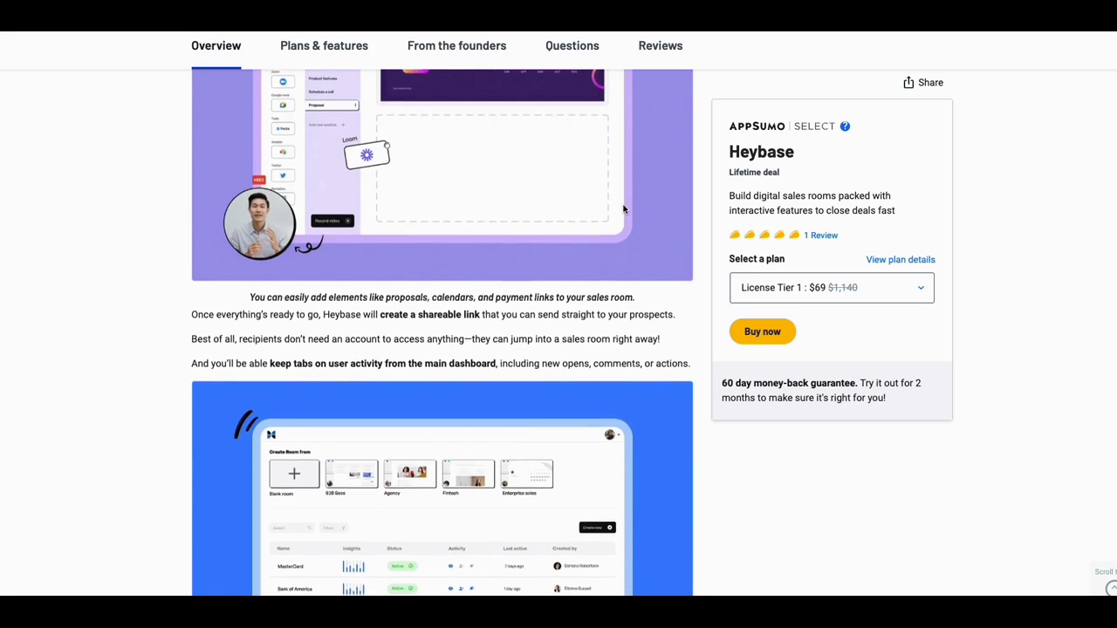
pyautogui.scroll(-8, 623, 209)
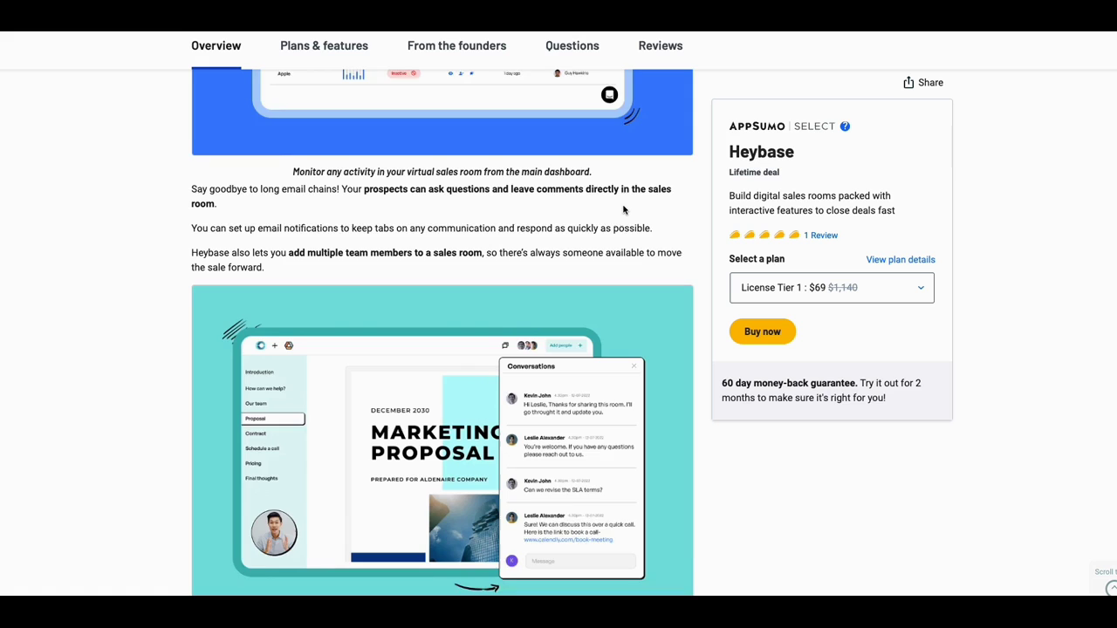
pyautogui.scroll(-4, 623, 207)
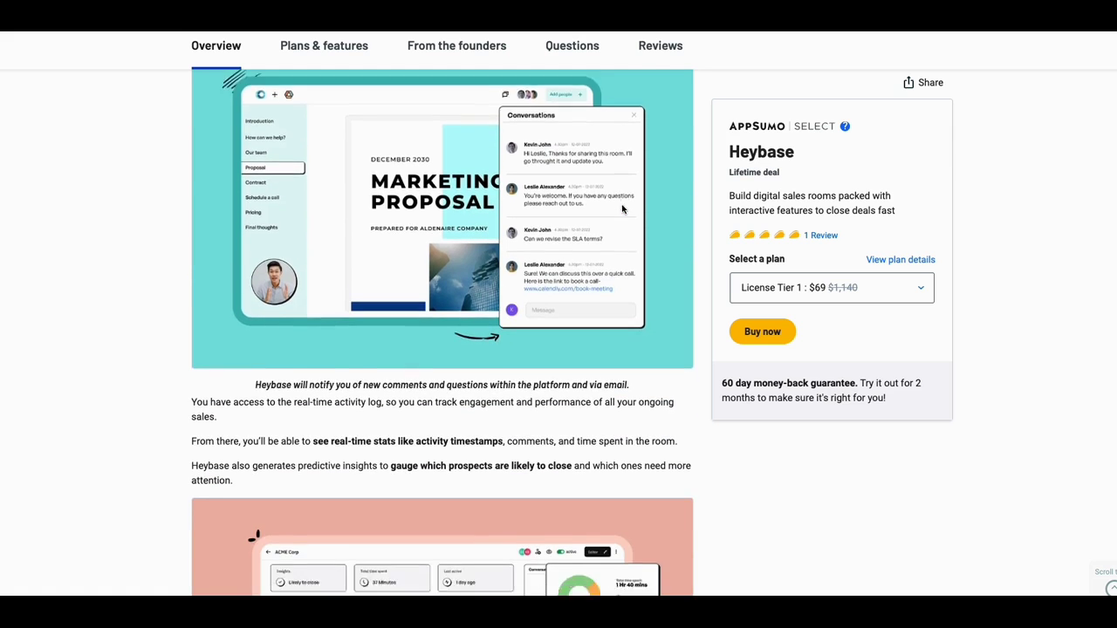
pyautogui.scroll(-2, 622, 207)
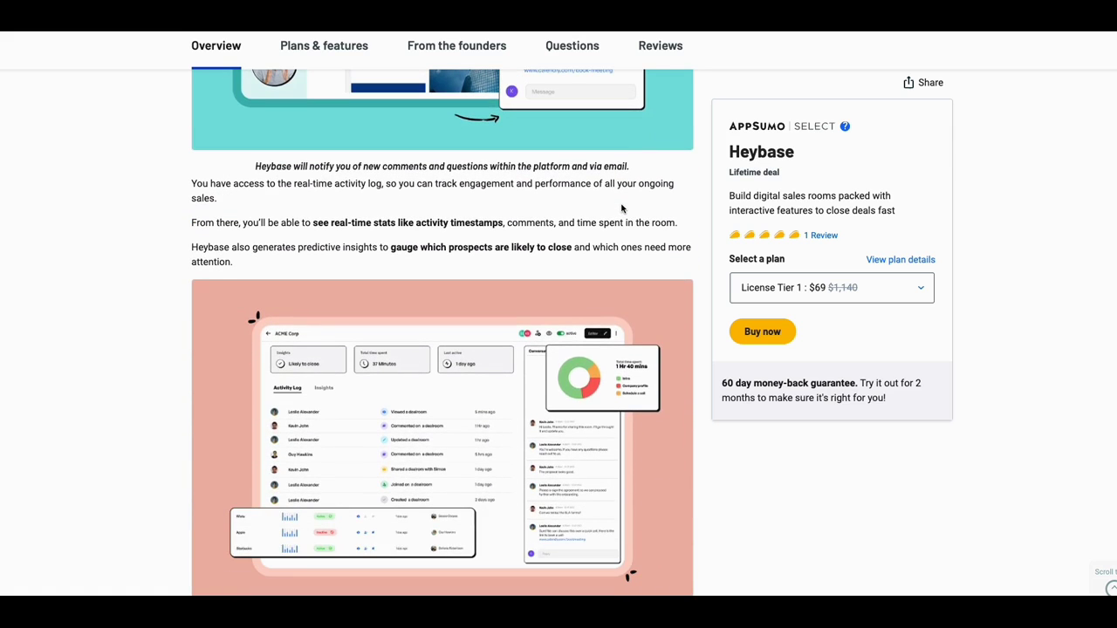
pyautogui.scroll(-10, 622, 207)
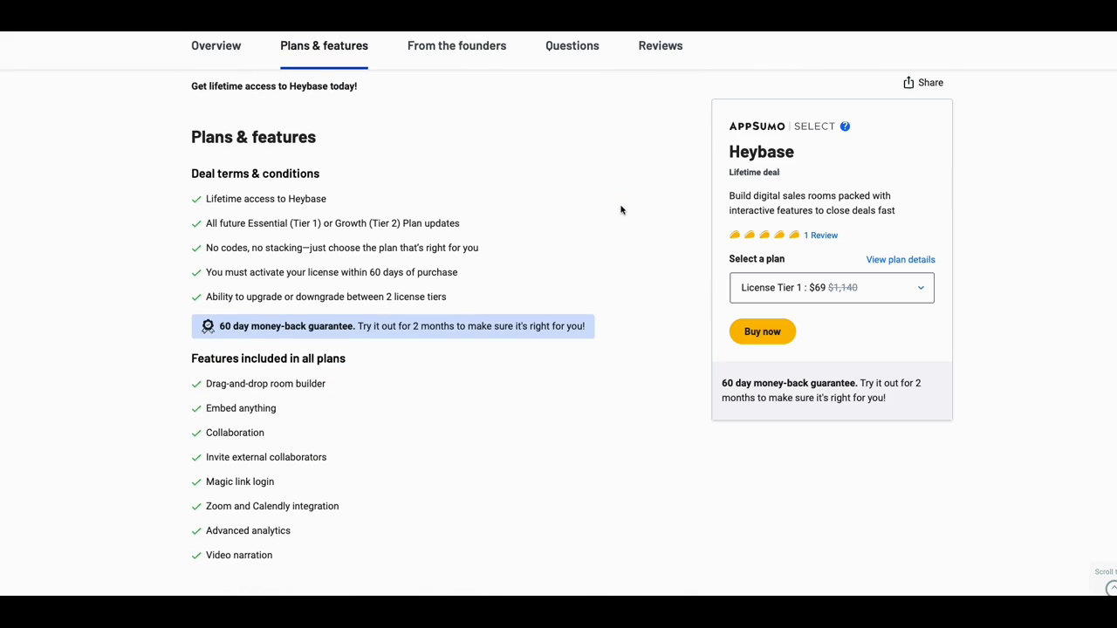
# Scroll to the License Tier 1 ($69, 5 users) and Tier 2 ($179, 20 users) cards.
pyautogui.scroll(-6, 622, 209)
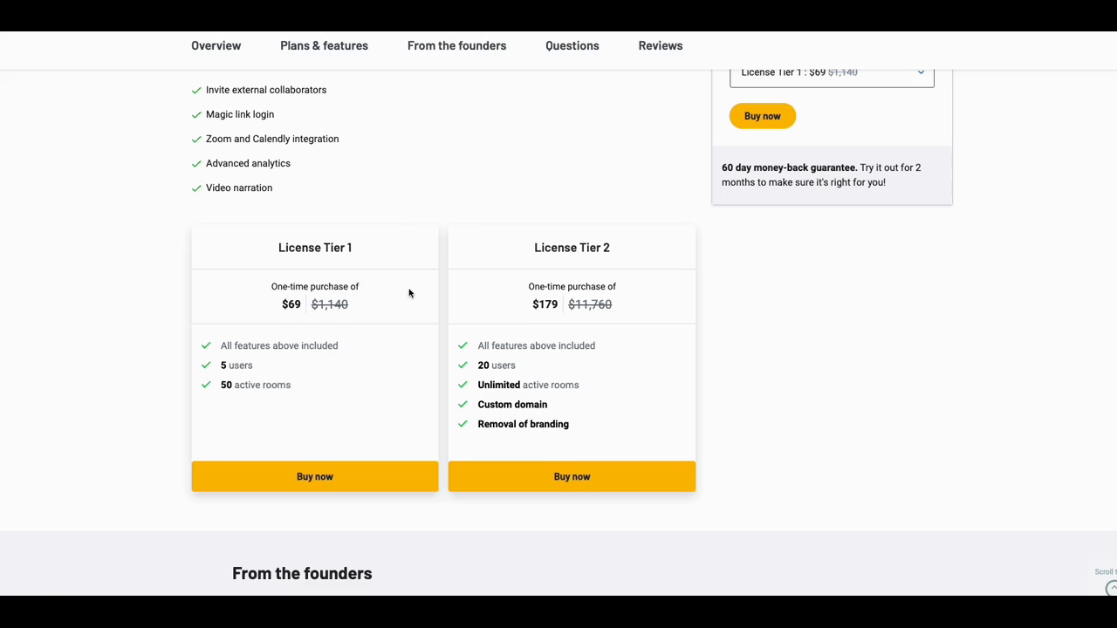
pyautogui.scroll(1, 522, 297)
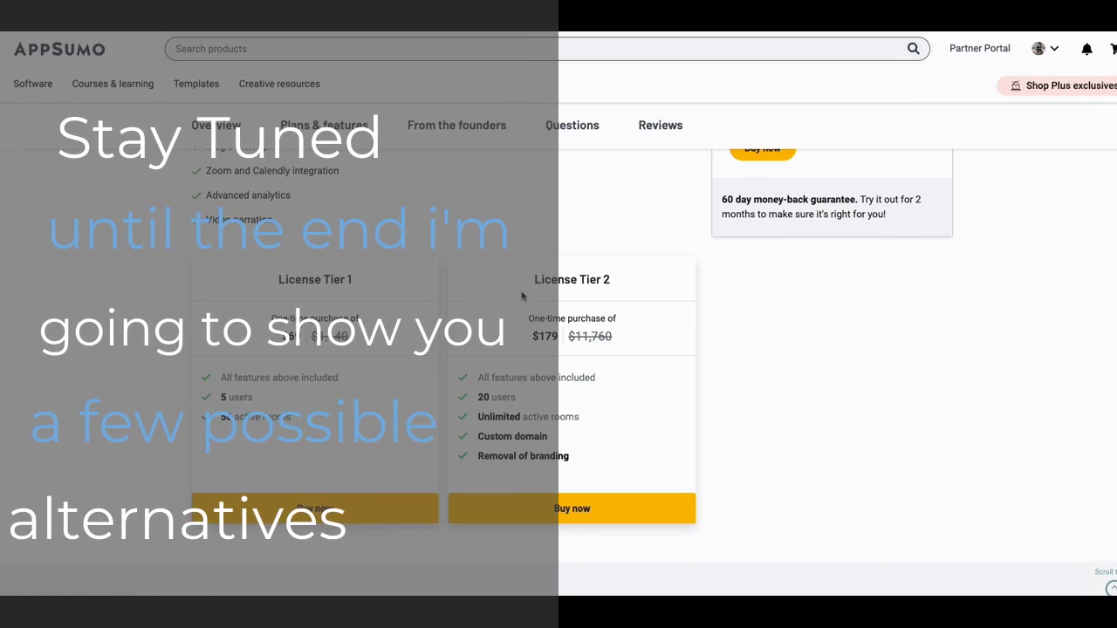
pyautogui.scroll(-1, 522, 297)
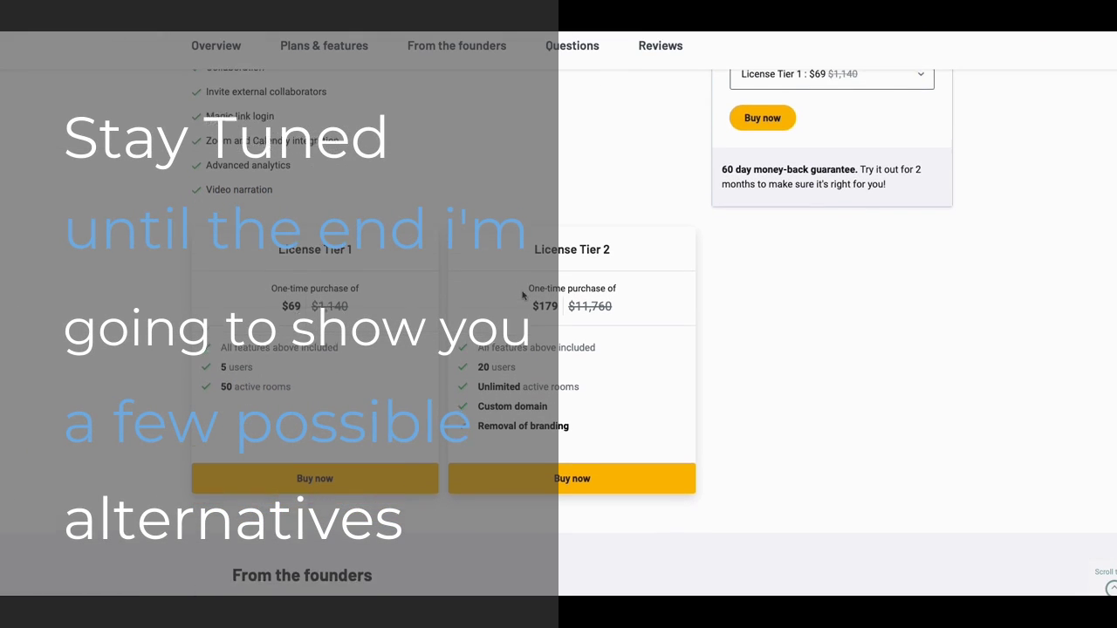
pyautogui.scroll(1, 471, 295)
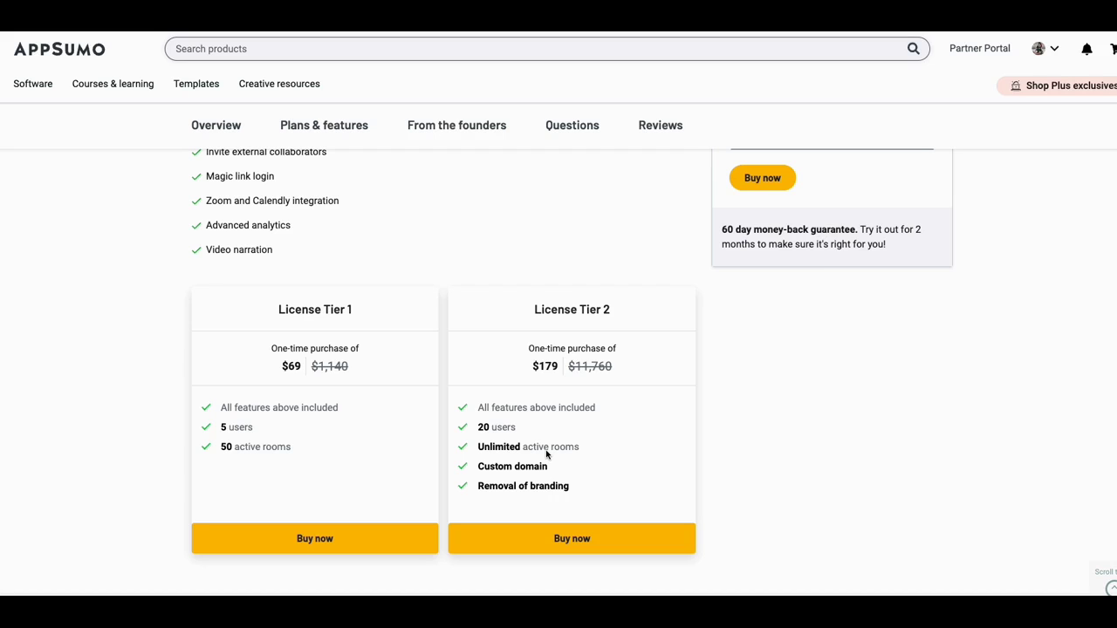
pyautogui.scroll(-1, 547, 453)
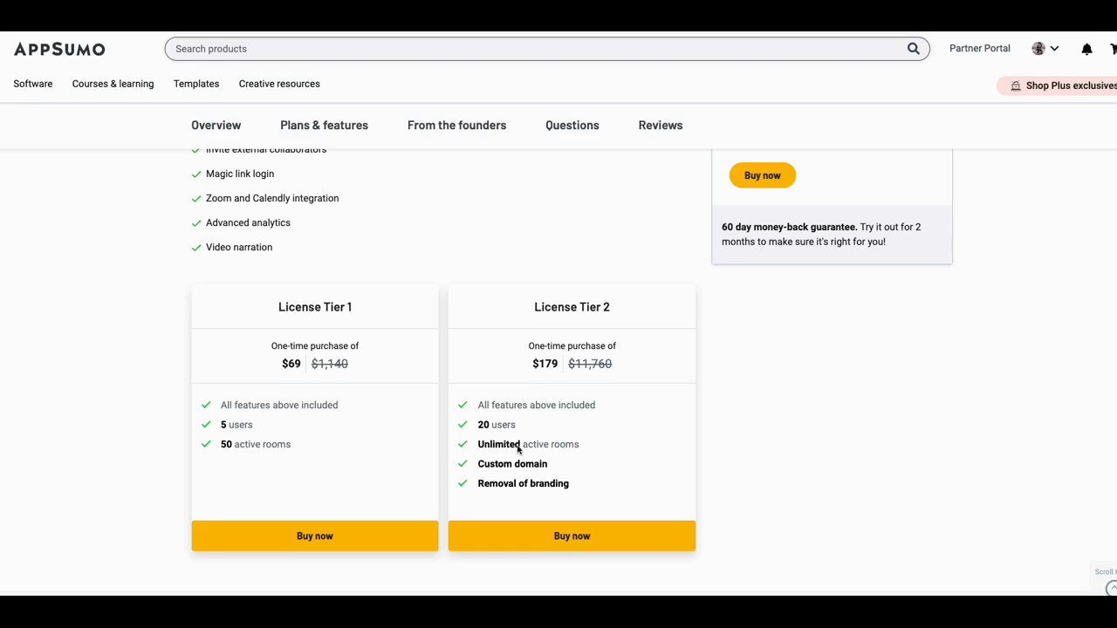
pyautogui.scroll(-1, 528, 451)
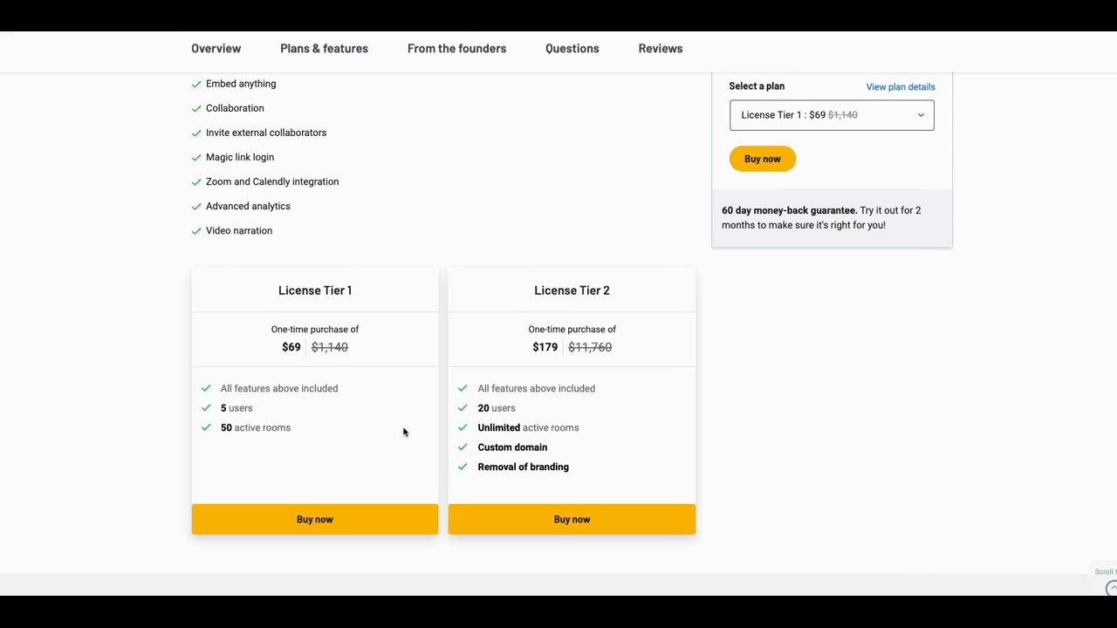
pyautogui.scroll(2, 403, 431)
pyautogui.scroll(-2, 403, 431)
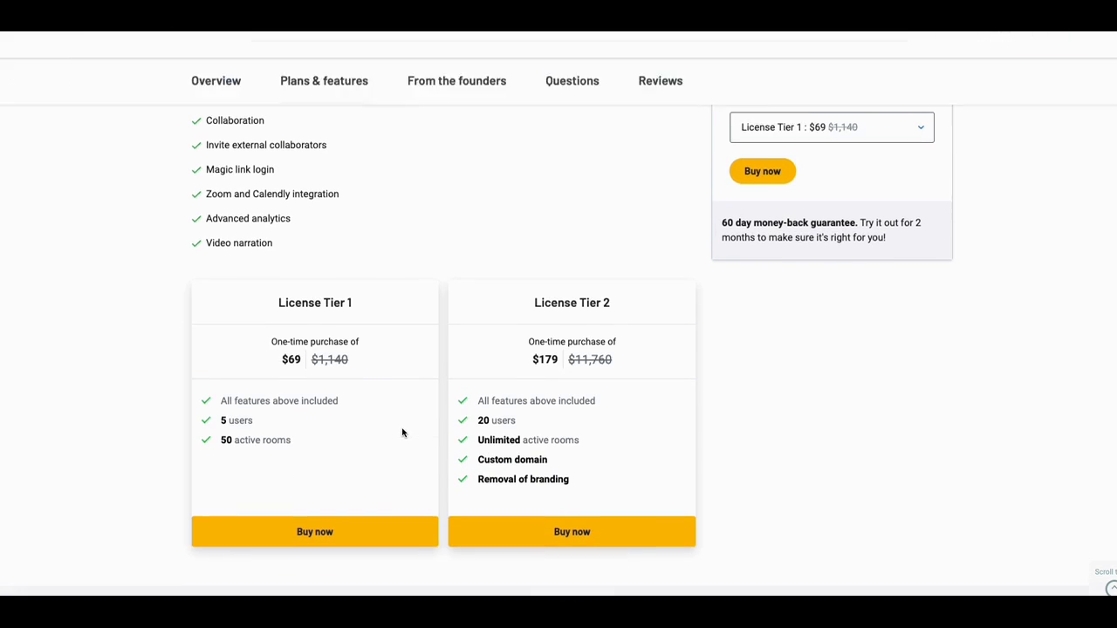
pyautogui.scroll(1, 403, 430)
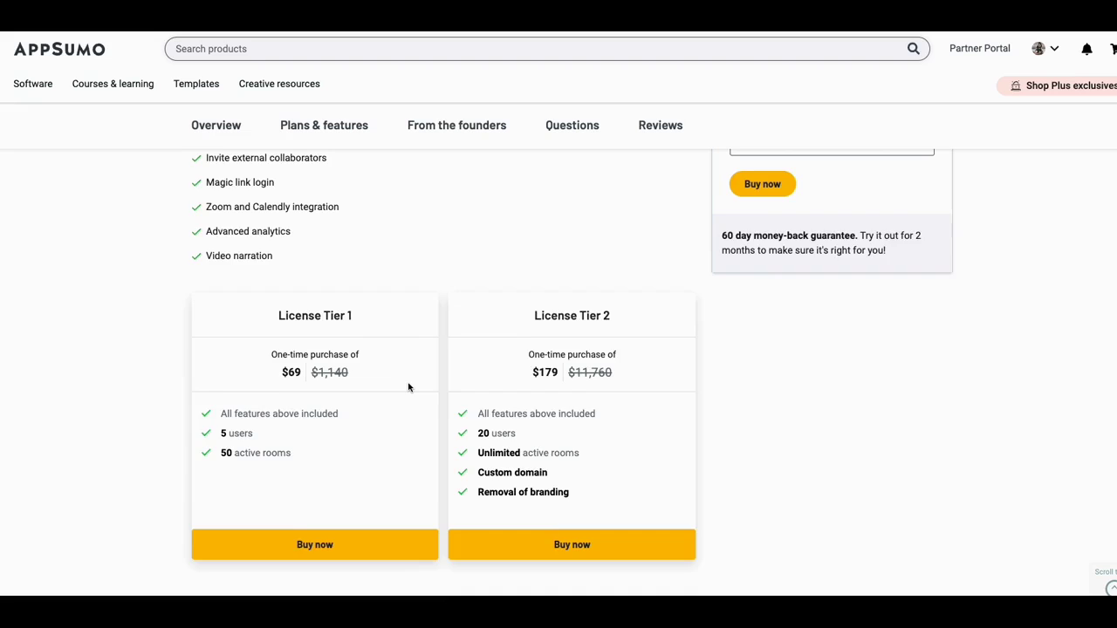
pyautogui.scroll(4, 408, 387)
pyautogui.scroll(1, 410, 388)
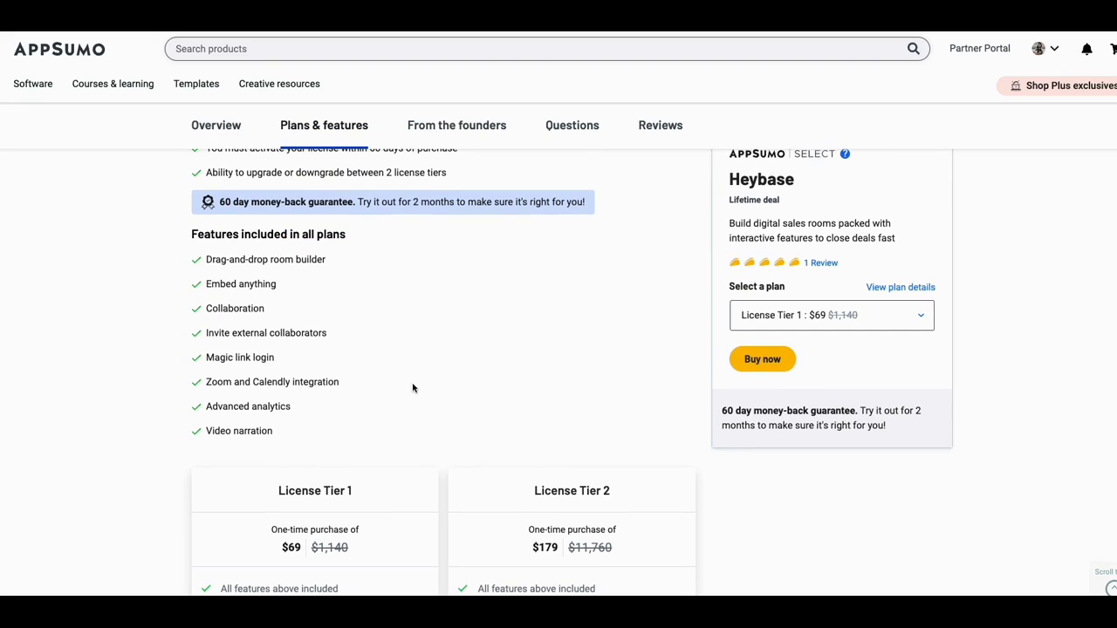
pyautogui.scroll(1, 420, 388)
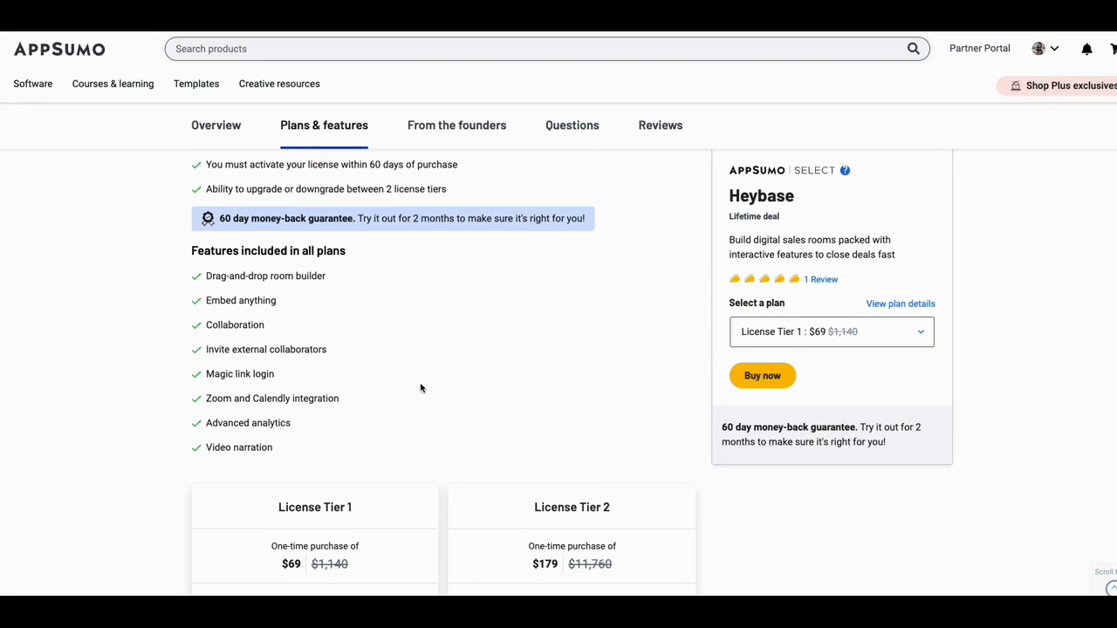
pyautogui.scroll(-3, 421, 389)
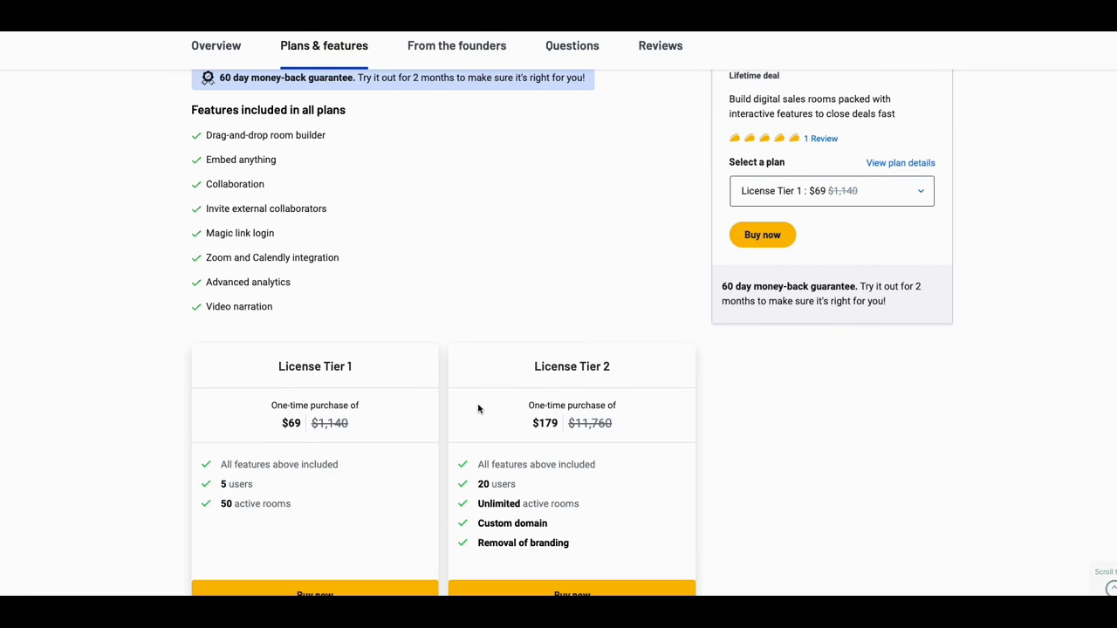
pyautogui.scroll(-2, 479, 408)
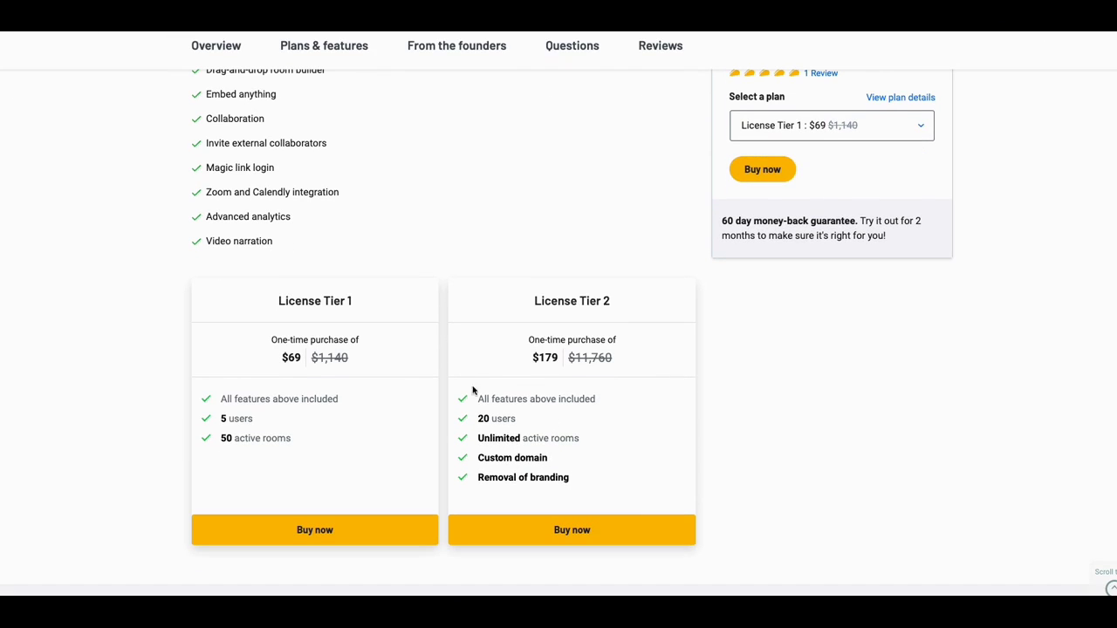
pyautogui.scroll(3, 523, 419)
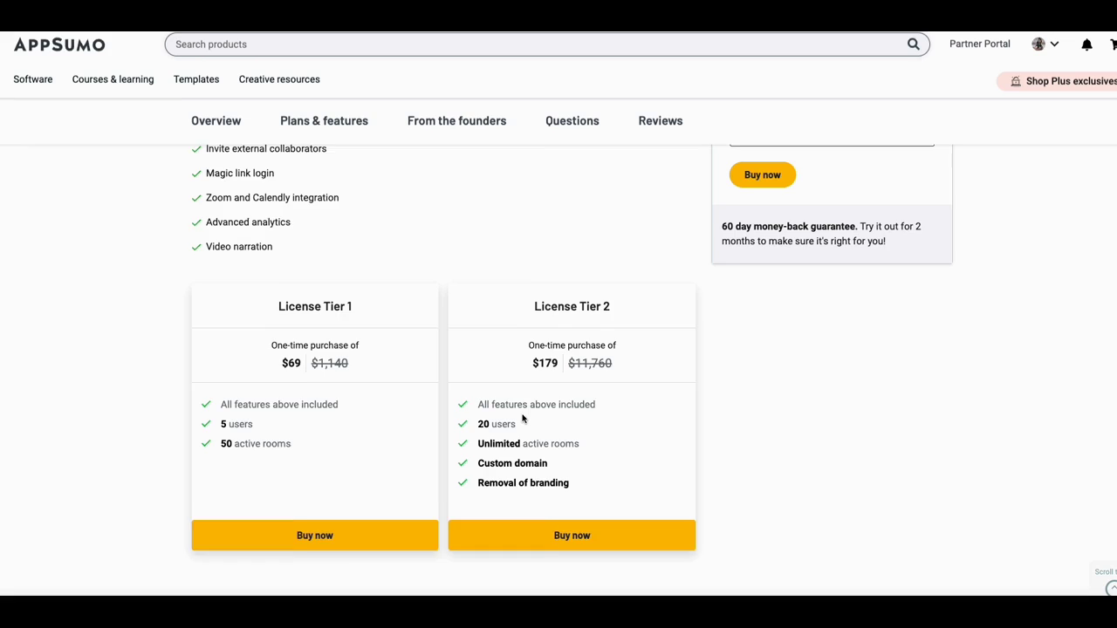
pyautogui.scroll(1, 528, 424)
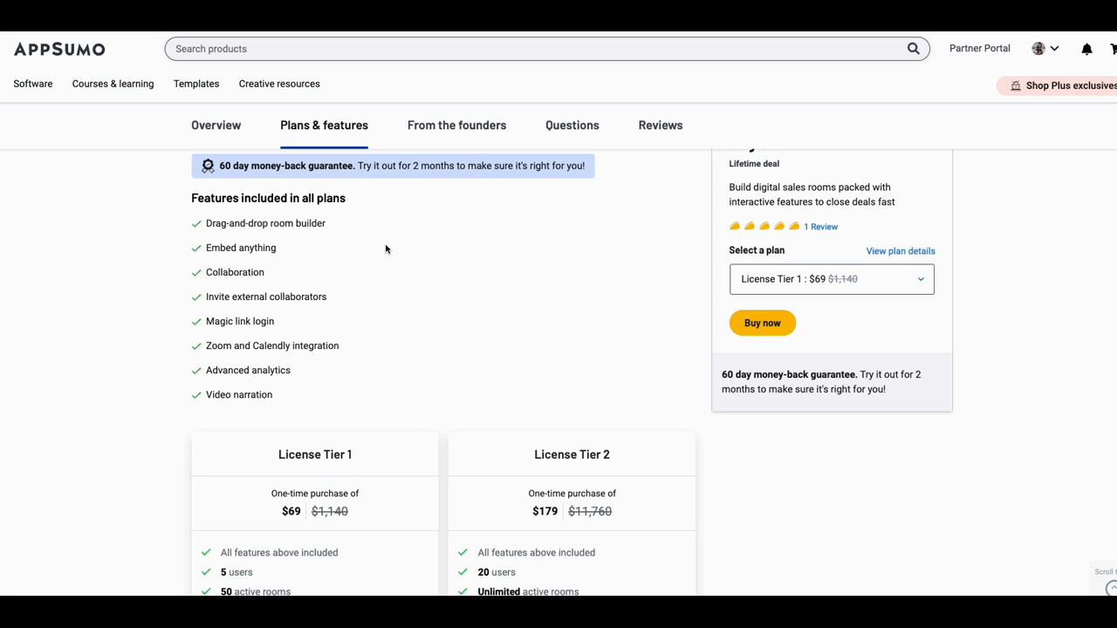
pyautogui.scroll(-1, 279, 297)
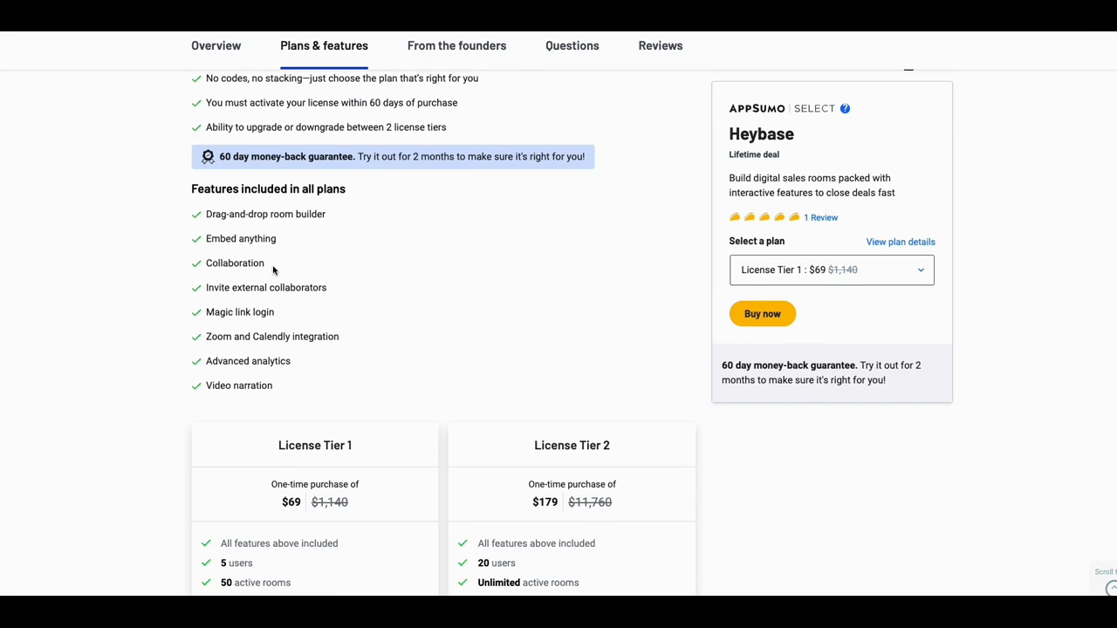
pyautogui.scroll(-1, 273, 271)
pyautogui.scroll(-1, 288, 257)
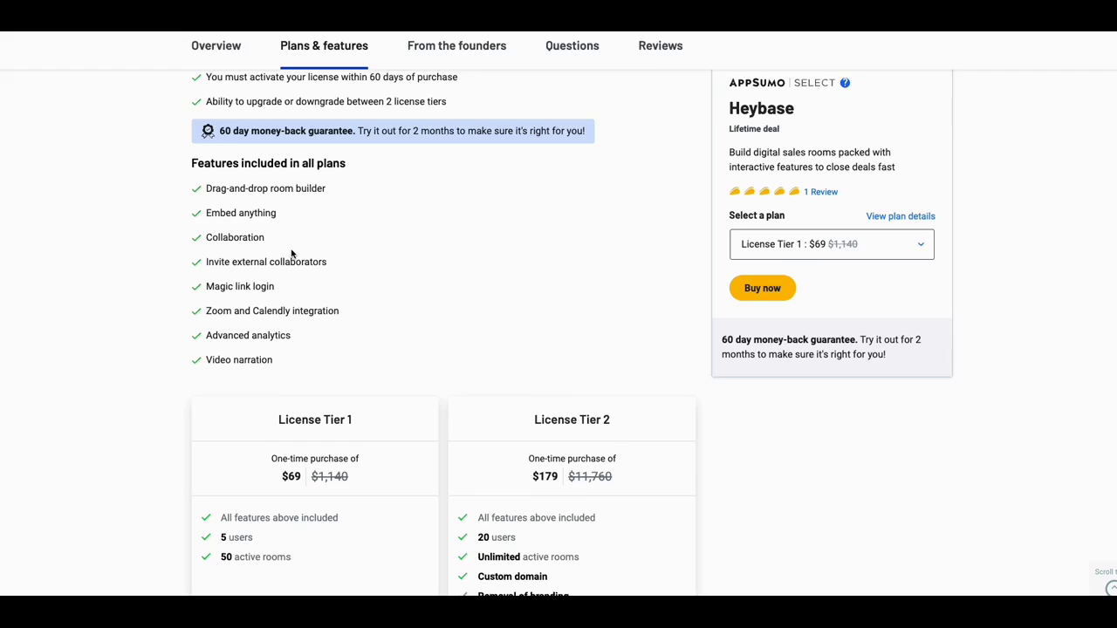
pyautogui.scroll(1, 295, 271)
pyautogui.scroll(-1, 279, 274)
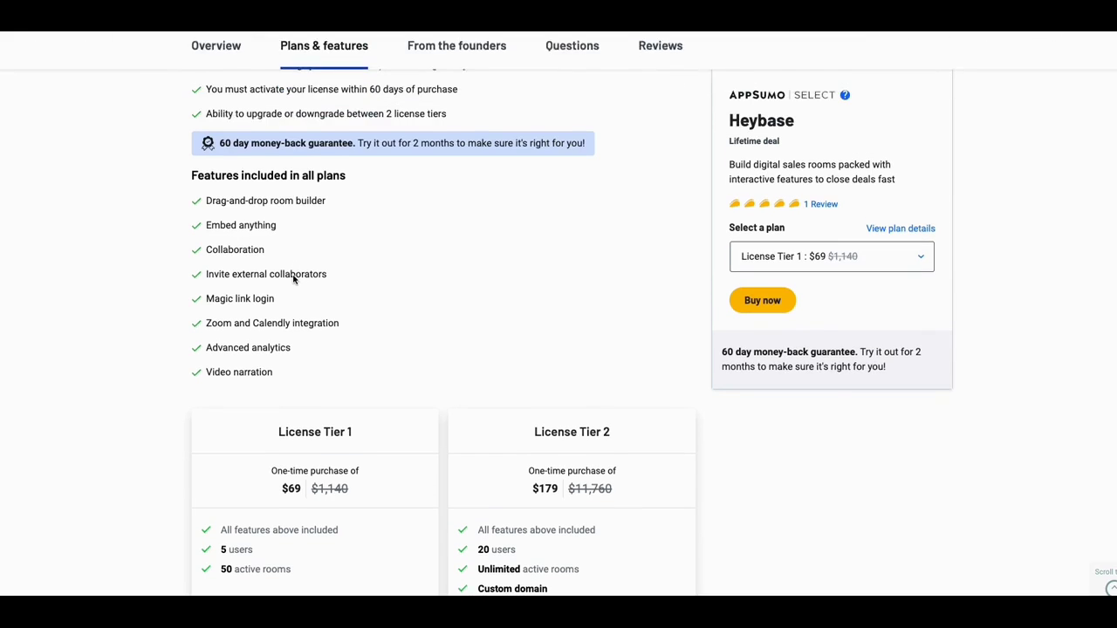
pyautogui.scroll(1, 297, 259)
pyautogui.scroll(3, 394, 296)
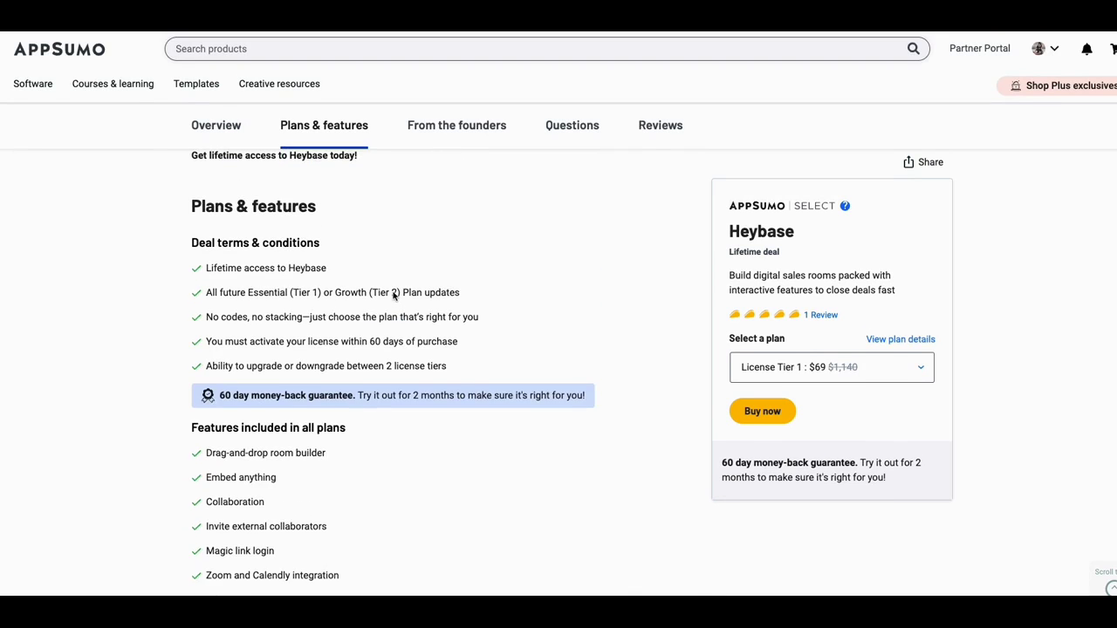
pyautogui.scroll(-1, 393, 296)
pyautogui.scroll(-1, 384, 297)
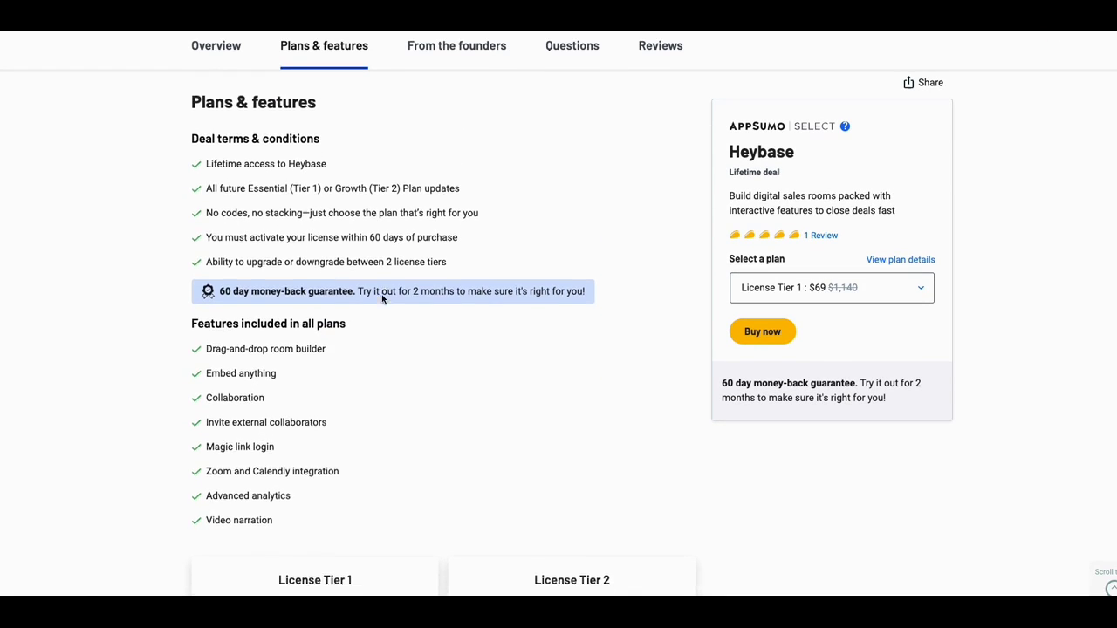
pyautogui.scroll(-3, 404, 311)
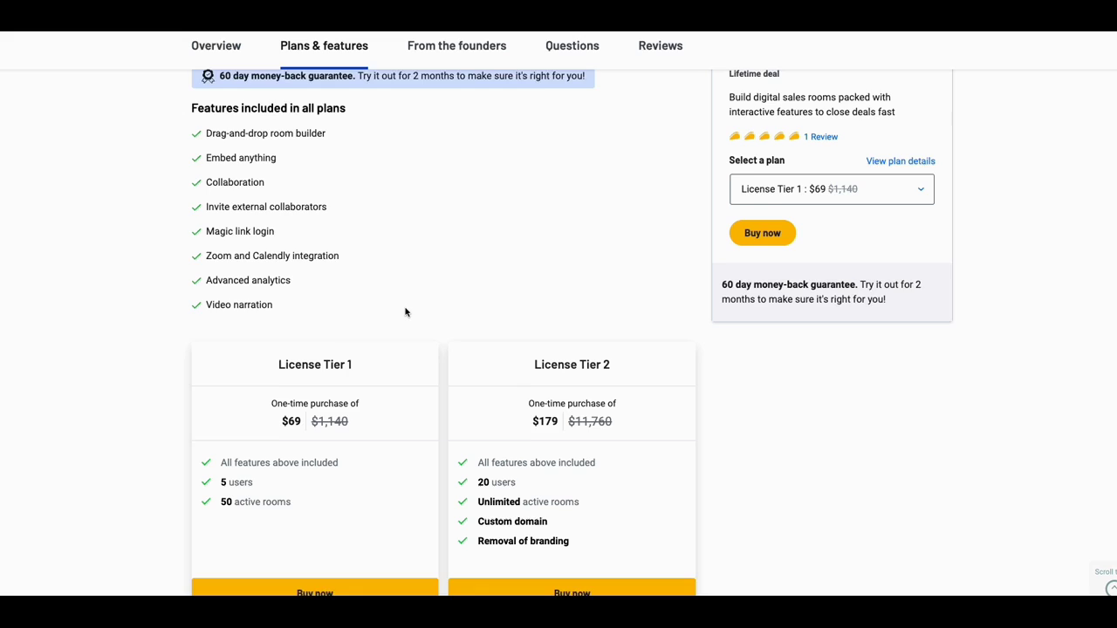
pyautogui.scroll(-1, 405, 312)
pyautogui.scroll(3, 414, 267)
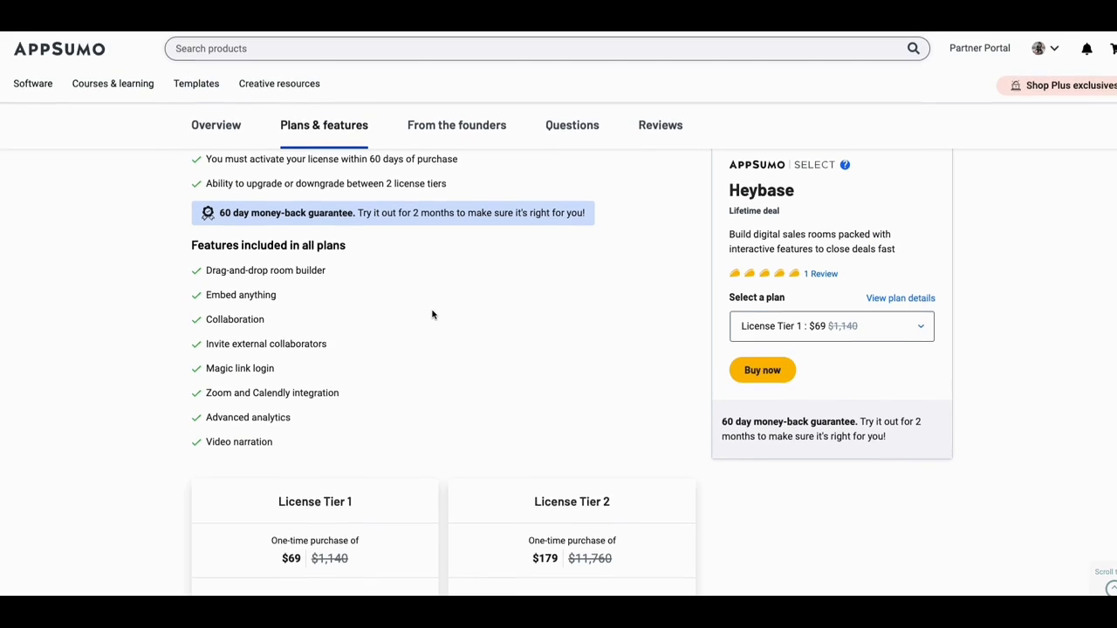
pyautogui.scroll(-1, 431, 312)
pyautogui.scroll(2, 431, 314)
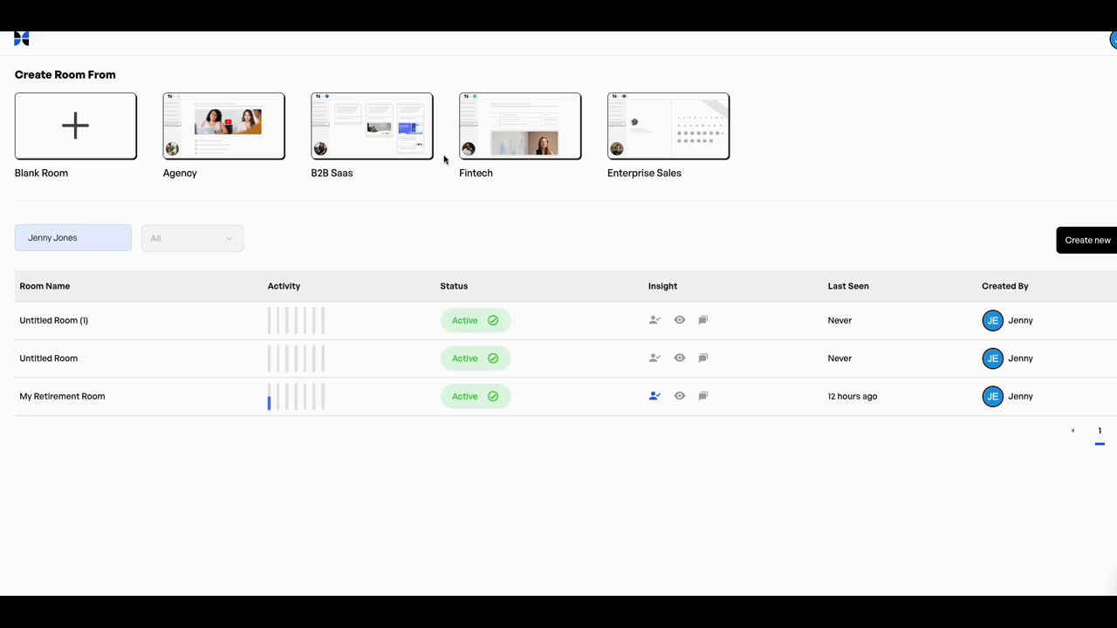
# Create a room from the B2B Saas template and browse its Product Demo, Features, Support and Testimonials sections.
pyautogui.click(382, 144)
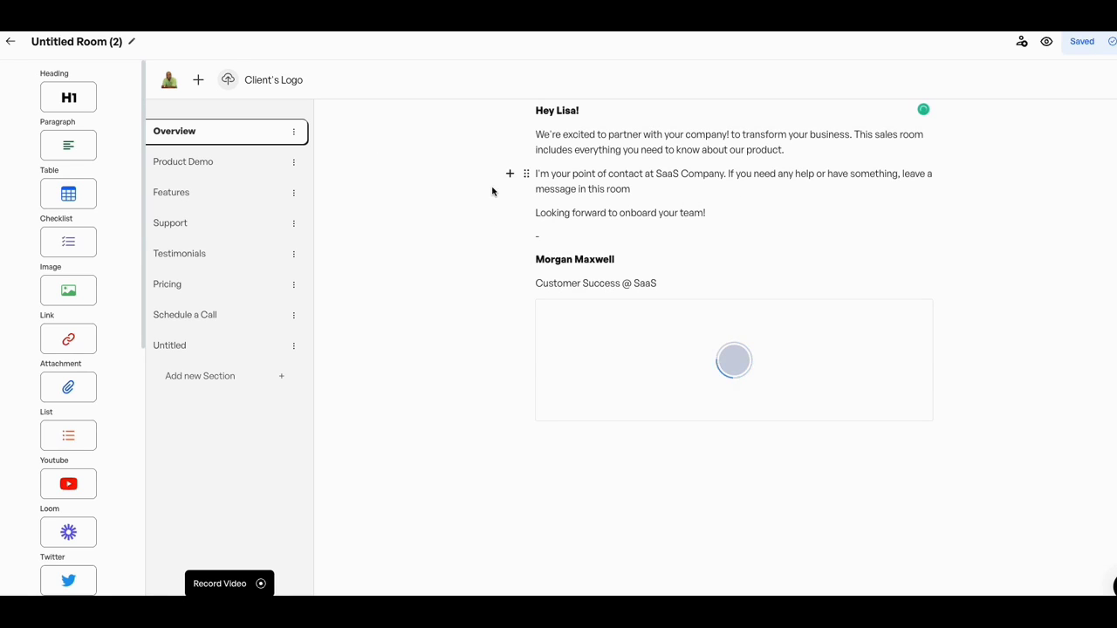
pyautogui.click(184, 168)
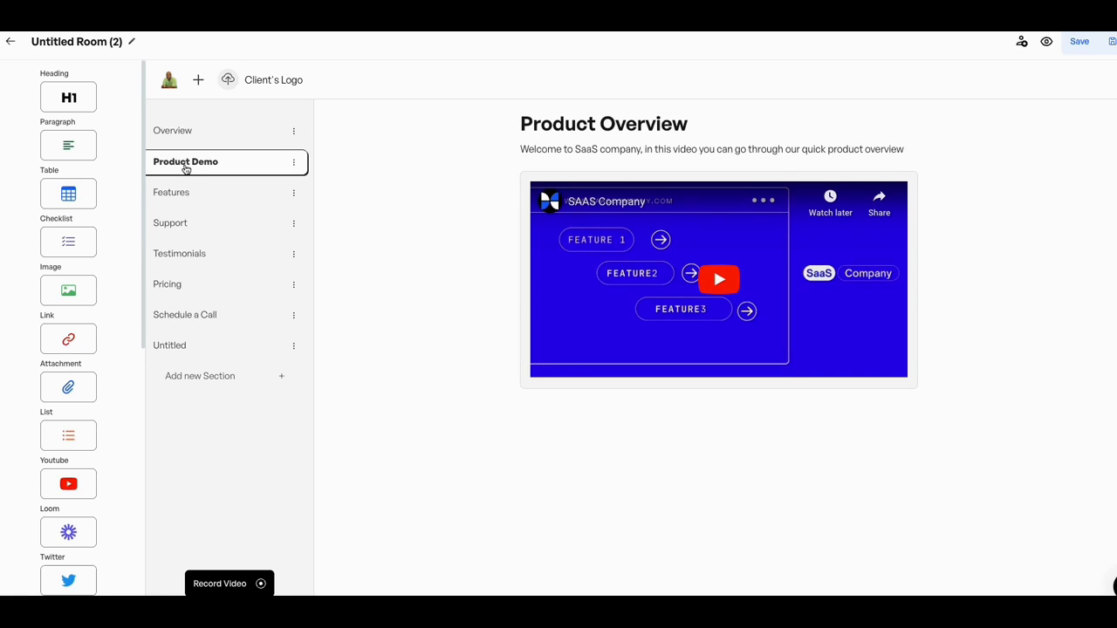
pyautogui.click(171, 193)
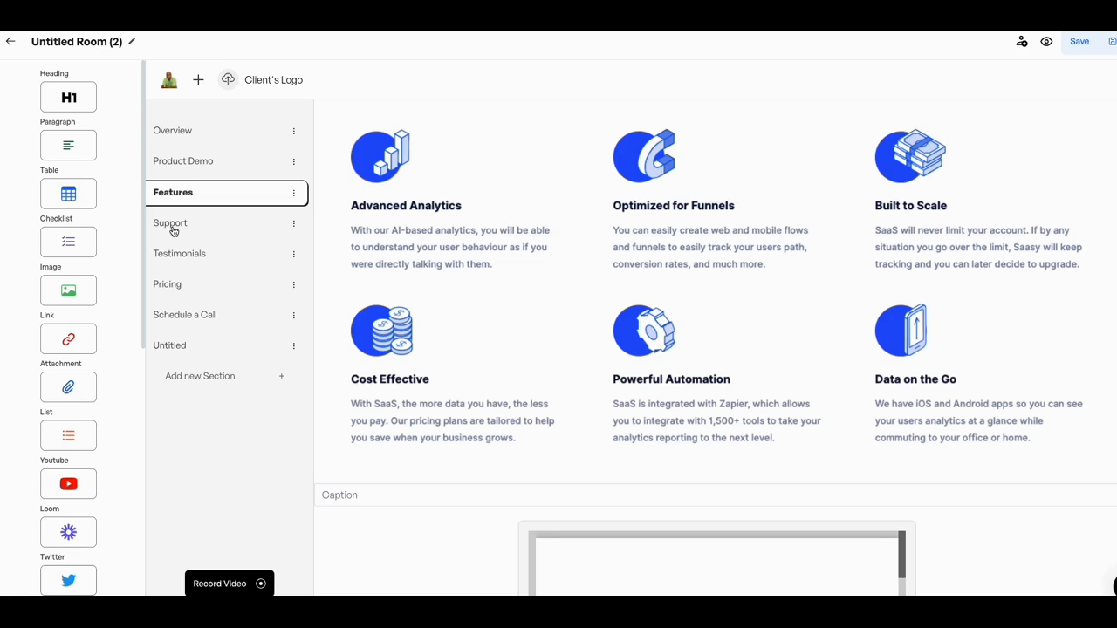
pyautogui.click(173, 225)
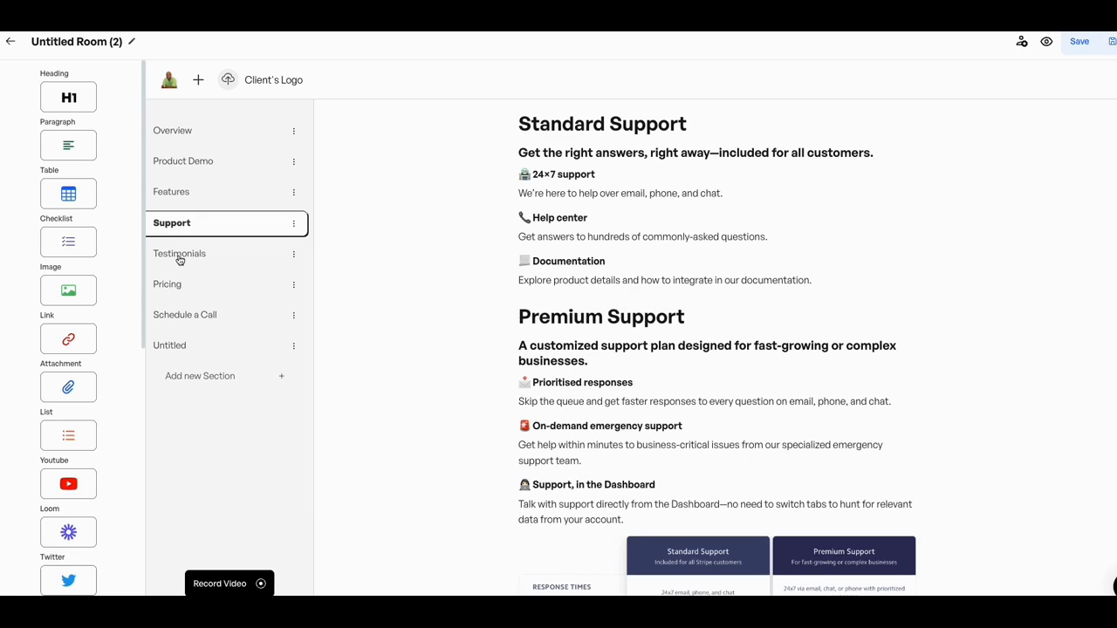
pyautogui.click(180, 255)
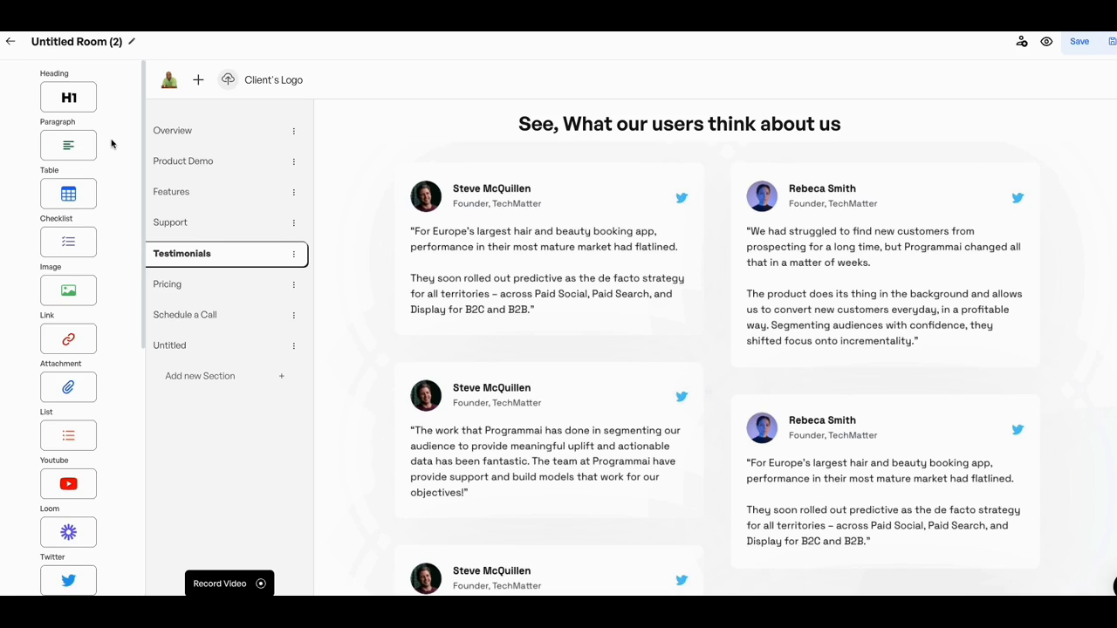
pyautogui.scroll(-1, 111, 143)
pyautogui.scroll(1, 110, 141)
pyautogui.scroll(-1, 82, 145)
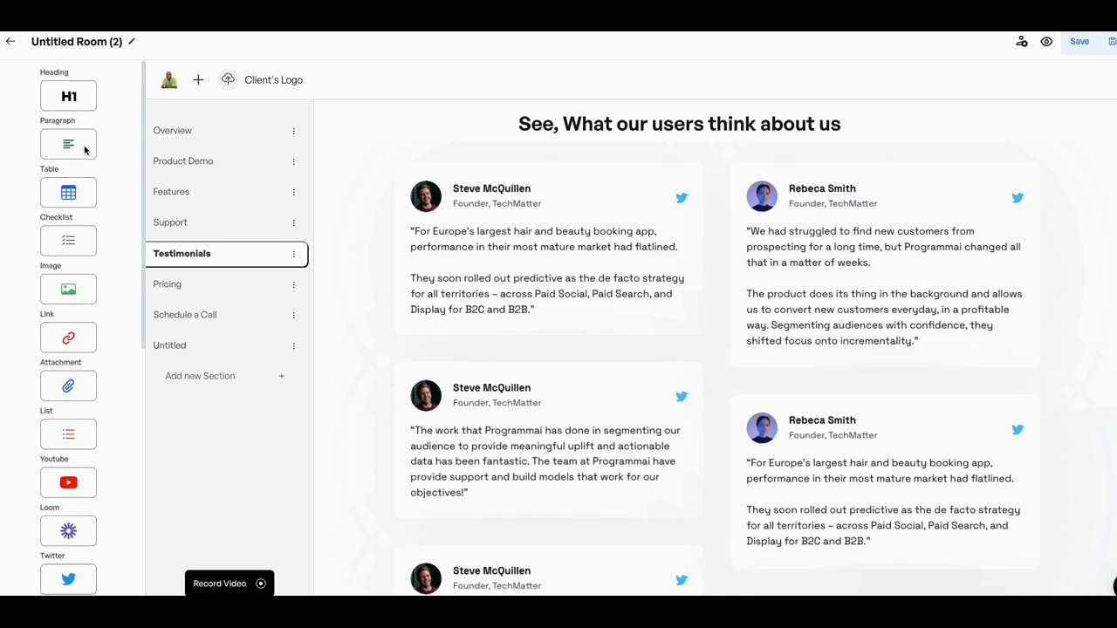
pyautogui.scroll(1, 82, 140)
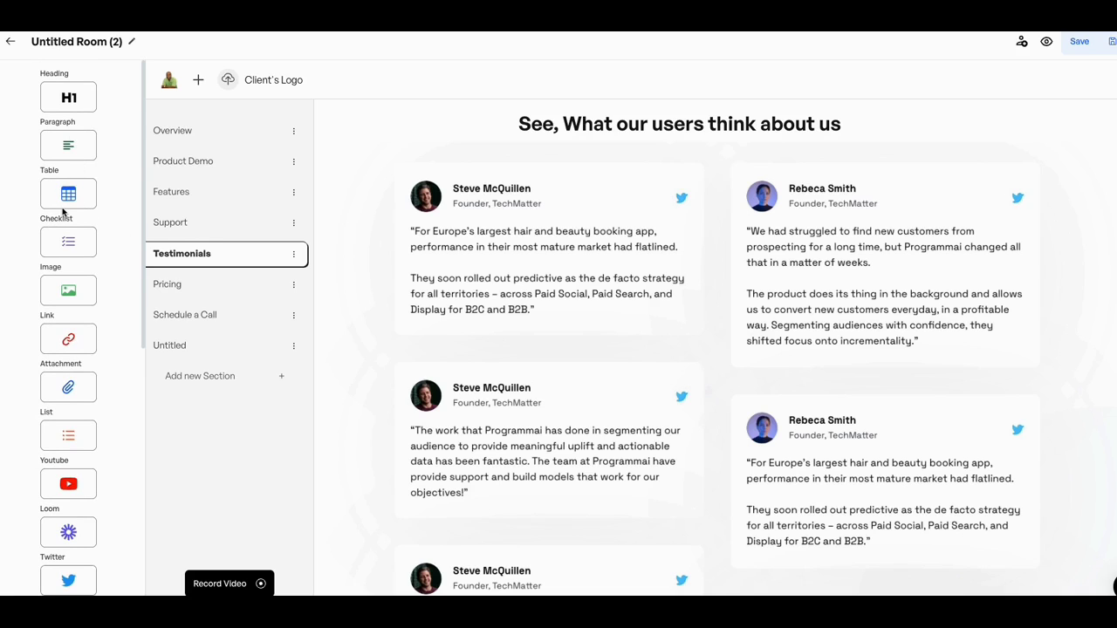
pyautogui.scroll(-7, 63, 210)
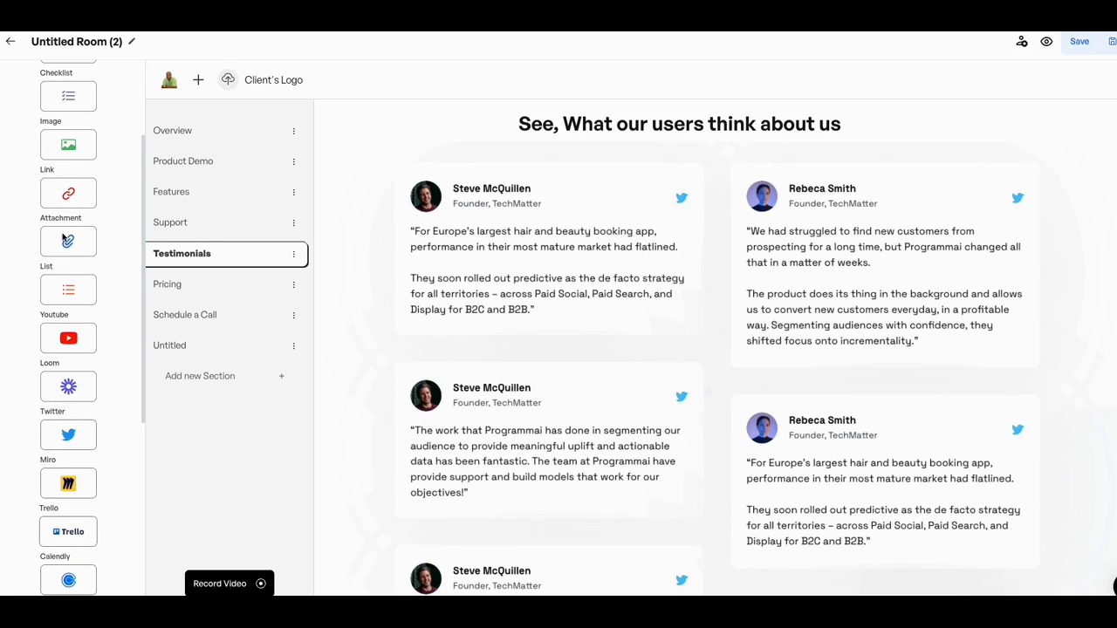
pyautogui.scroll(7, 63, 236)
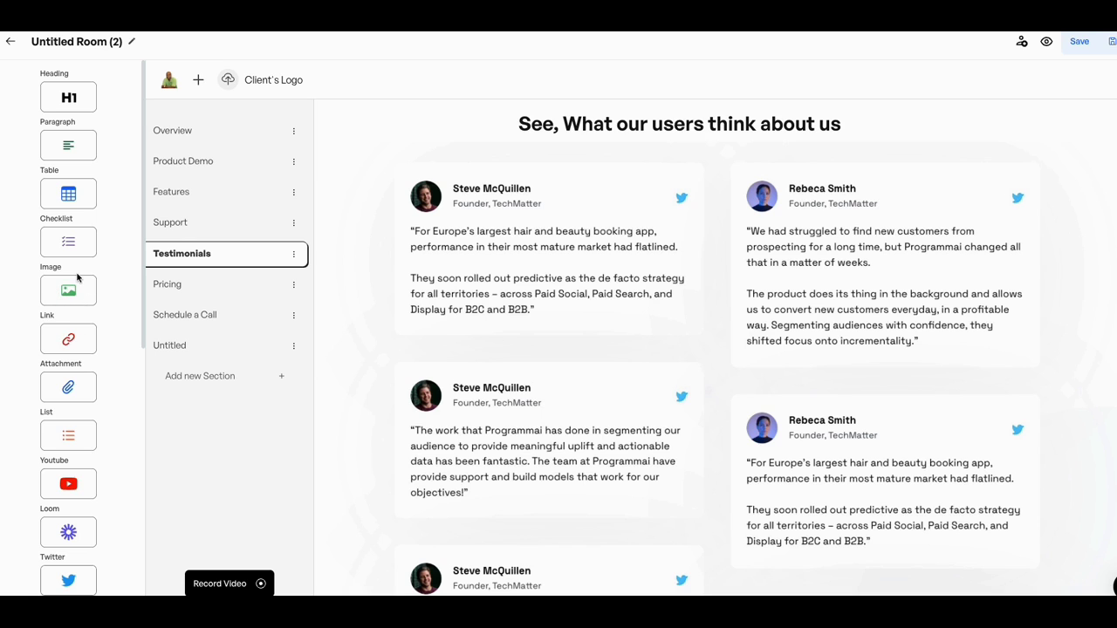
pyautogui.scroll(-6, 77, 277)
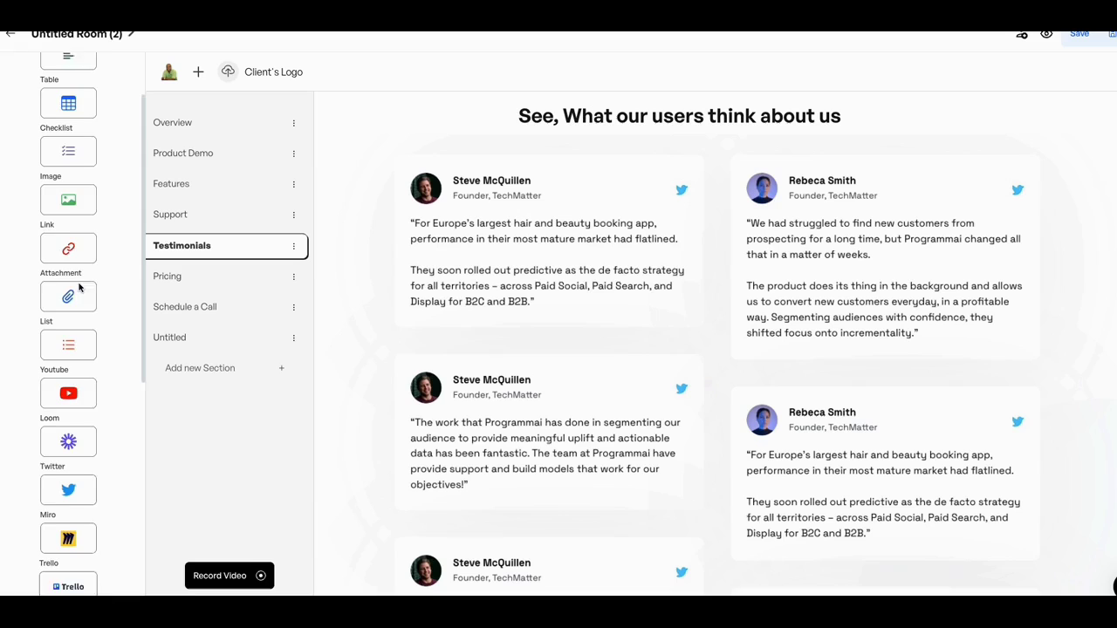
pyautogui.scroll(-2, 79, 286)
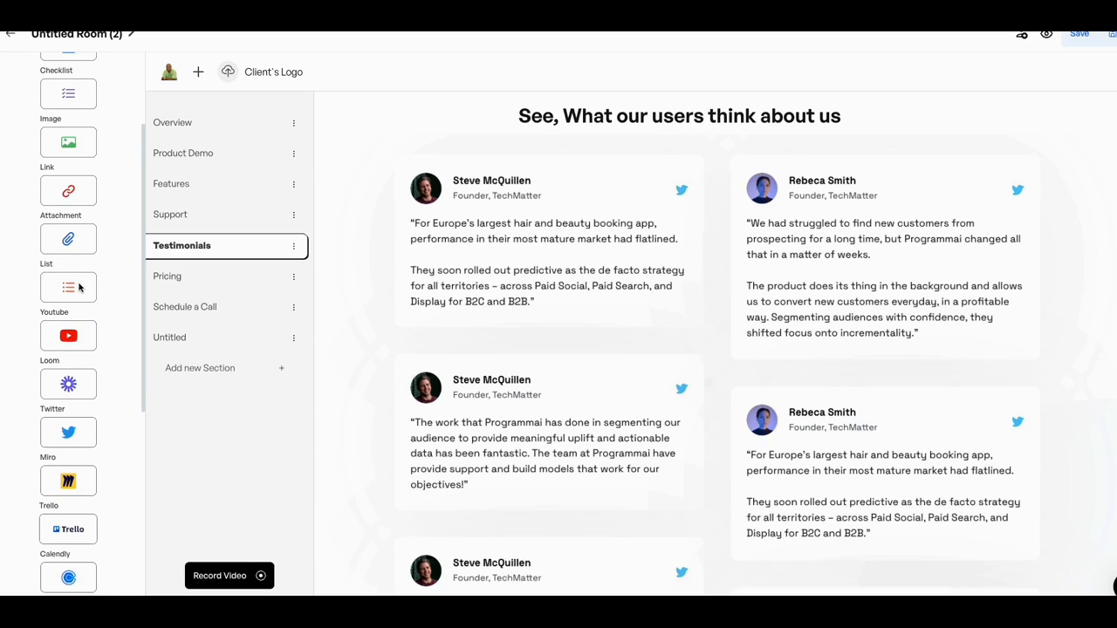
pyautogui.scroll(1, 79, 287)
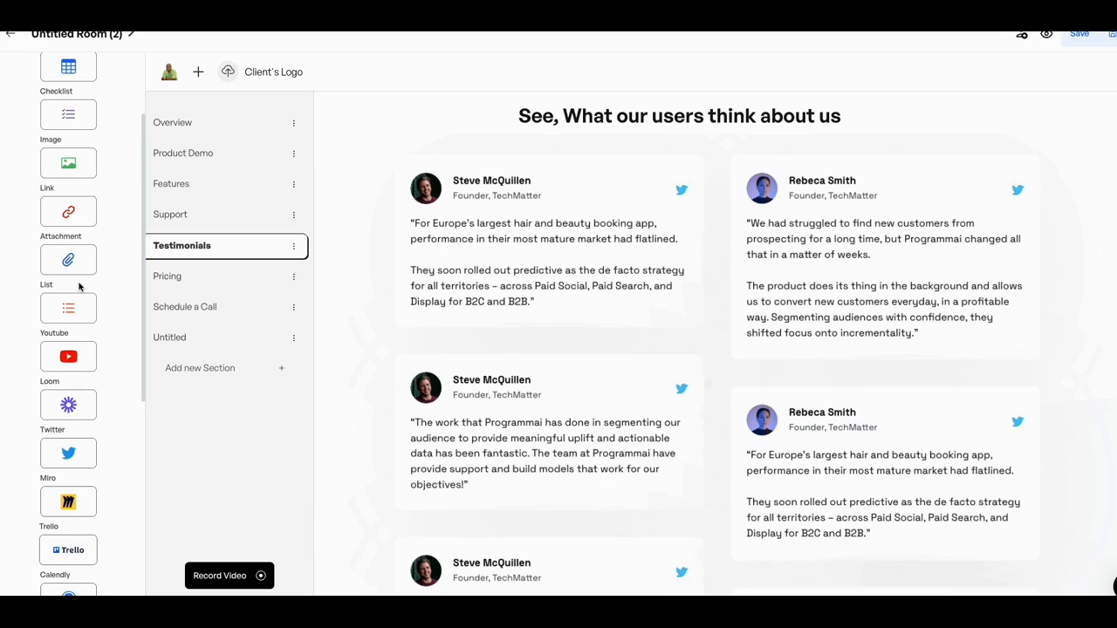
pyautogui.scroll(-4, 78, 286)
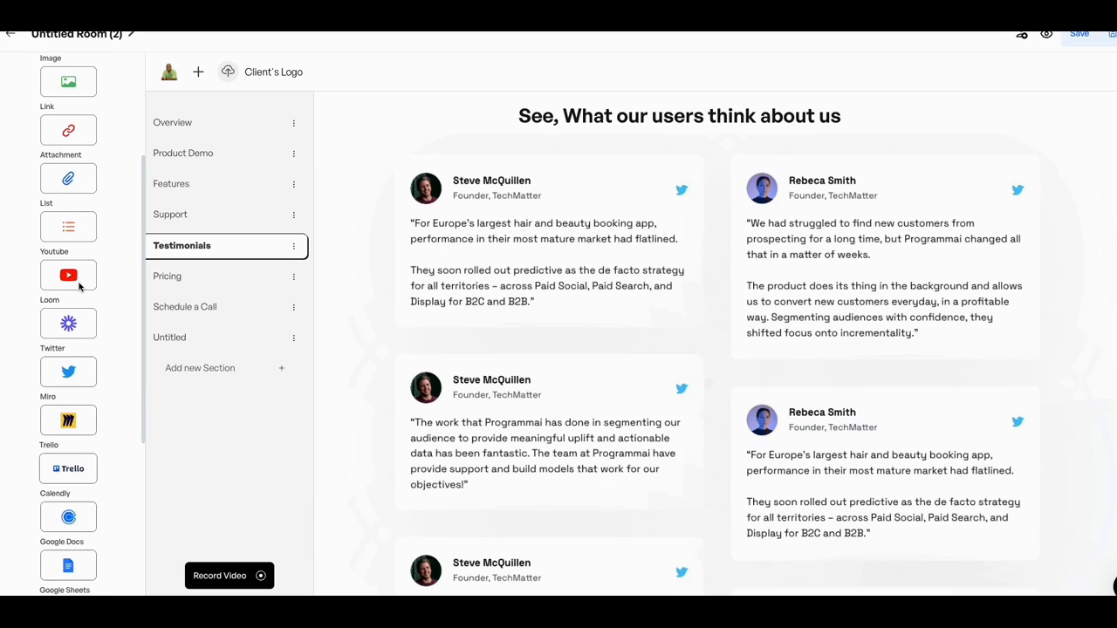
pyautogui.scroll(8, 79, 285)
pyautogui.scroll(-7, 80, 320)
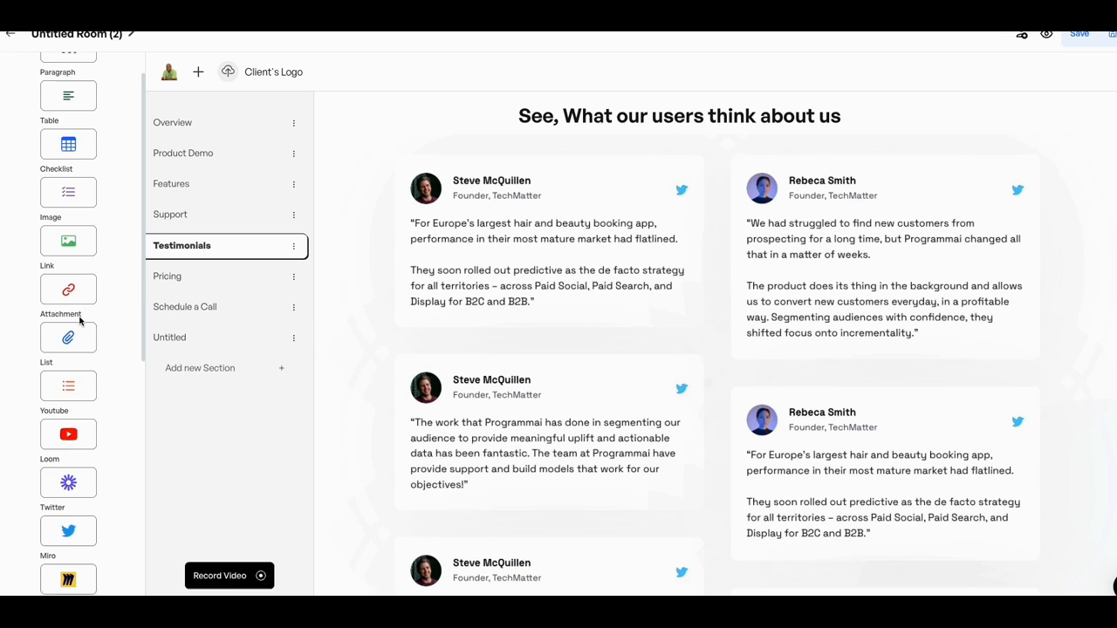
pyautogui.scroll(-3, 81, 351)
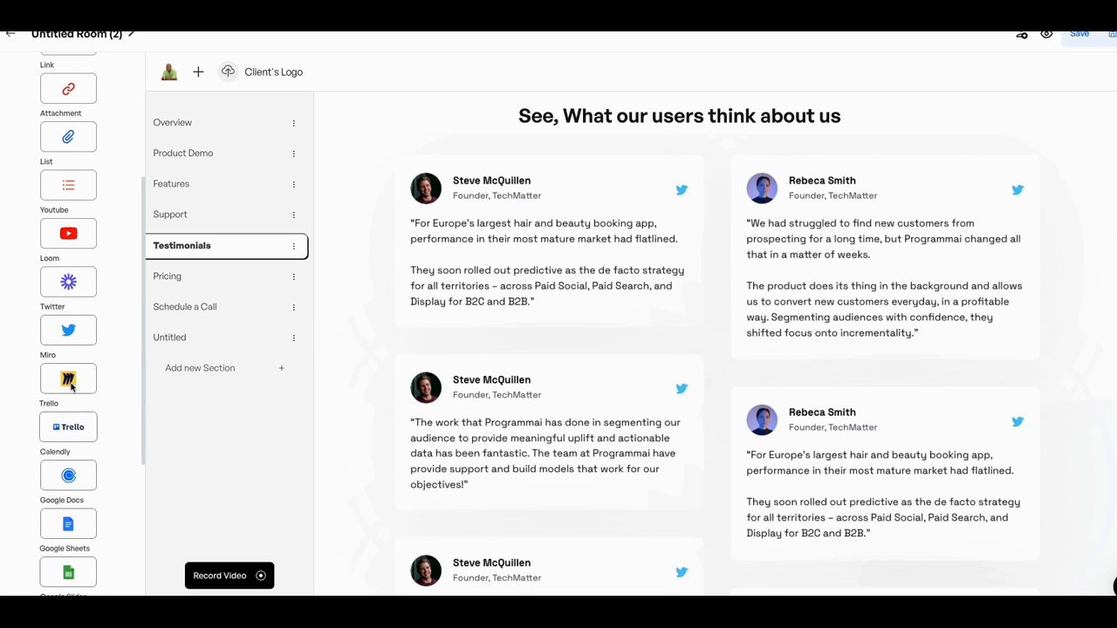
pyautogui.scroll(-3, 80, 446)
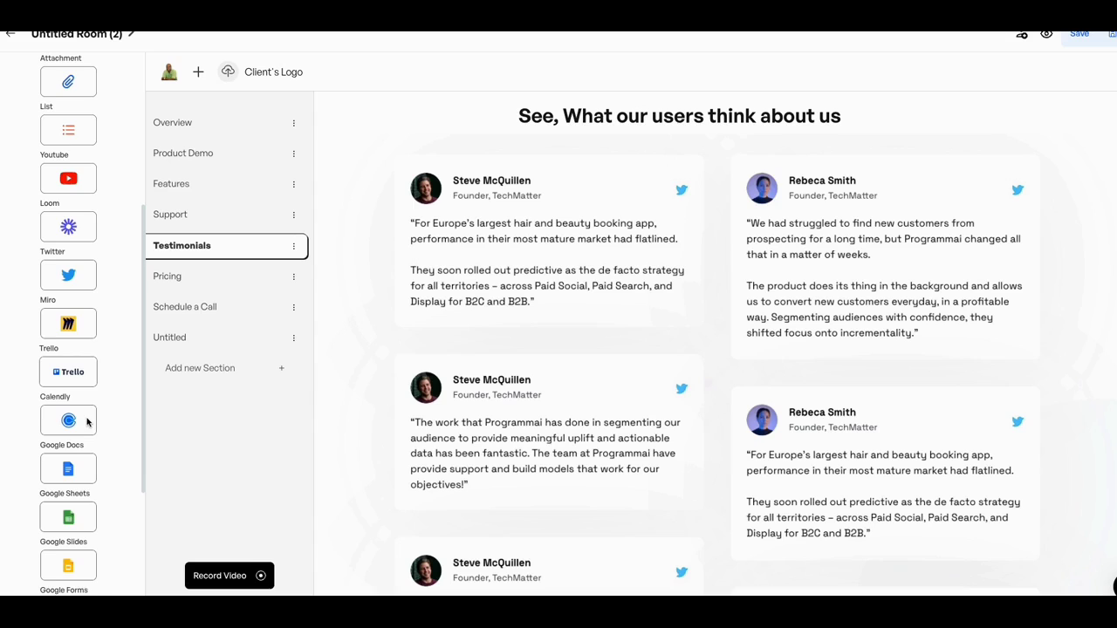
pyautogui.scroll(-2, 86, 422)
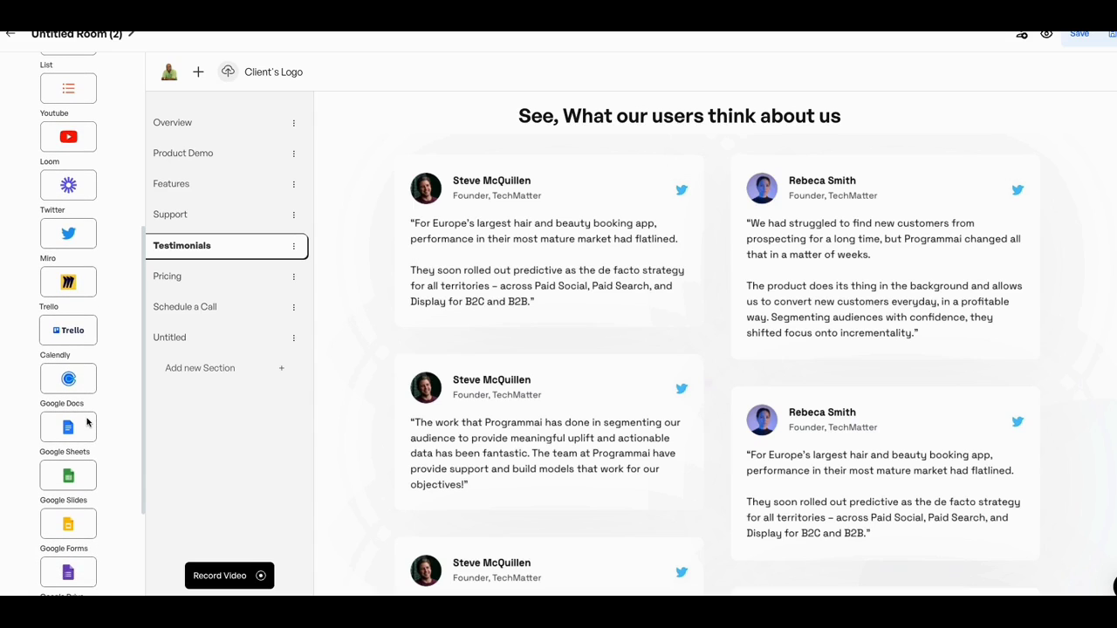
pyautogui.scroll(-1, 86, 422)
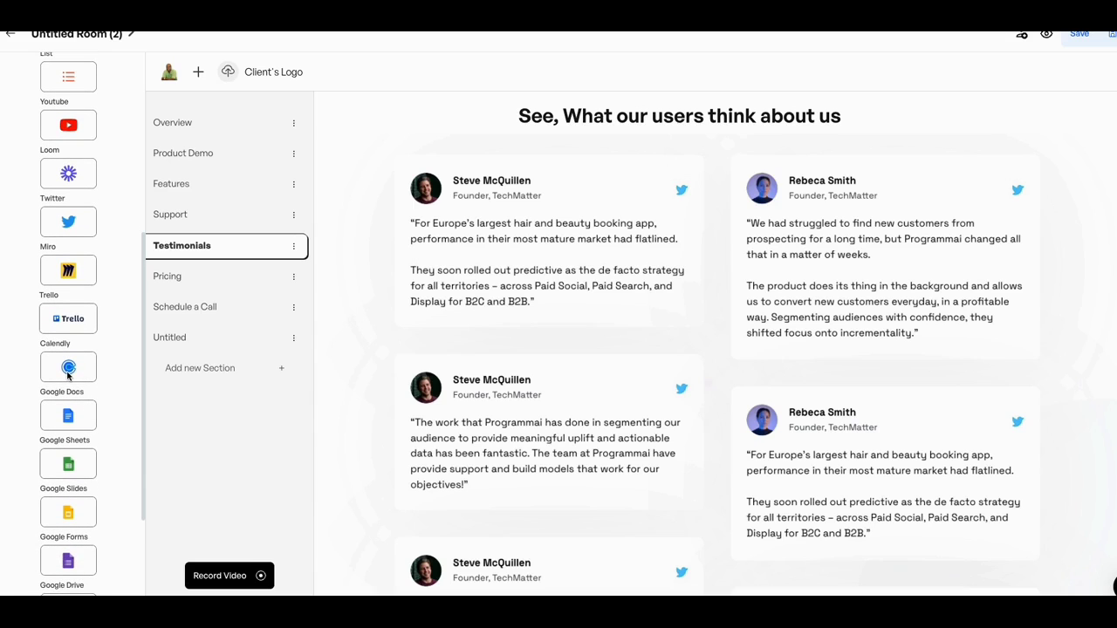
pyautogui.scroll(-1, 74, 366)
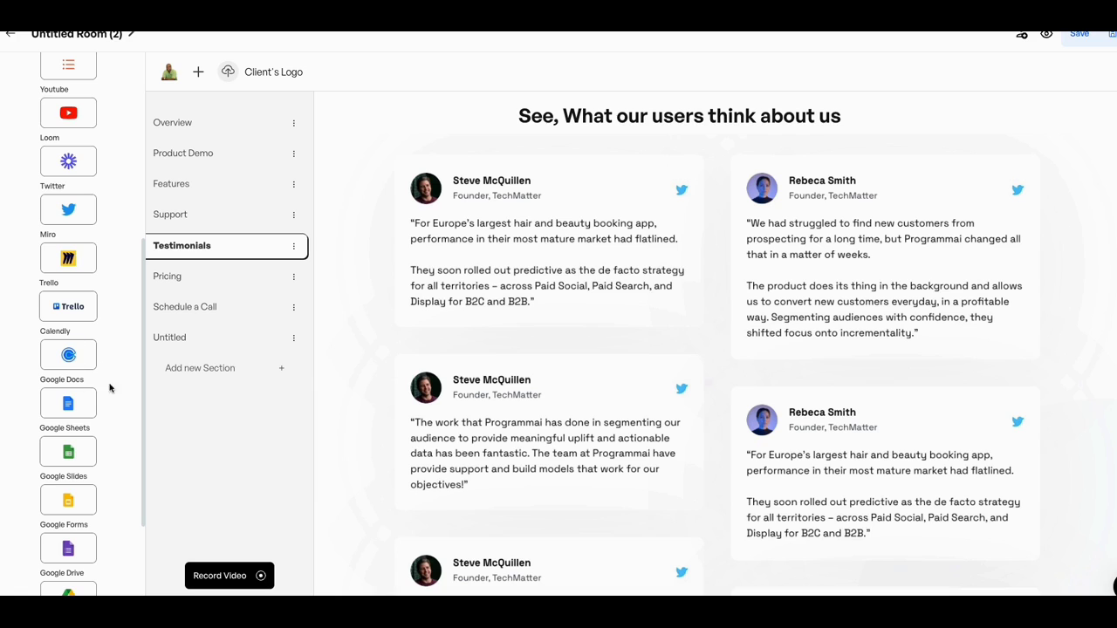
pyautogui.scroll(-1, 87, 426)
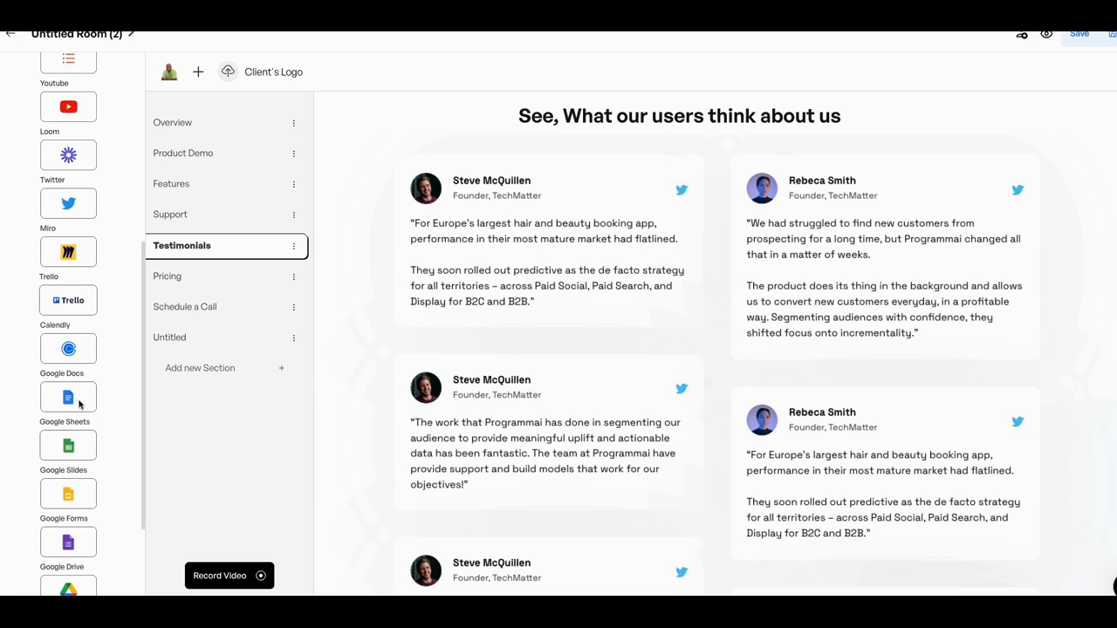
pyautogui.scroll(-5, 69, 408)
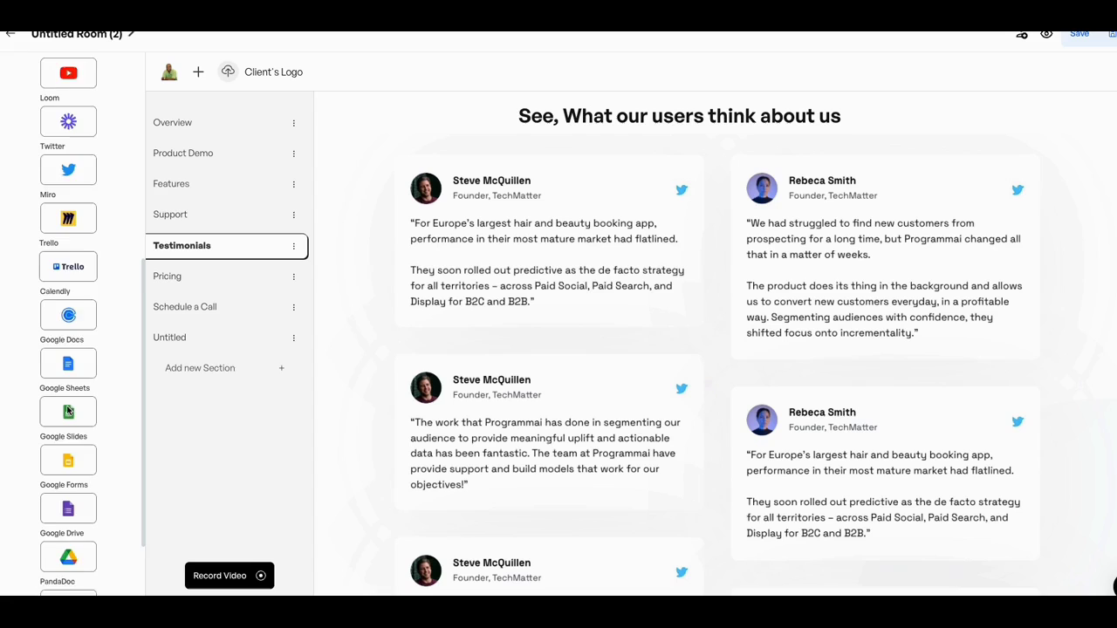
pyautogui.scroll(-2, 68, 408)
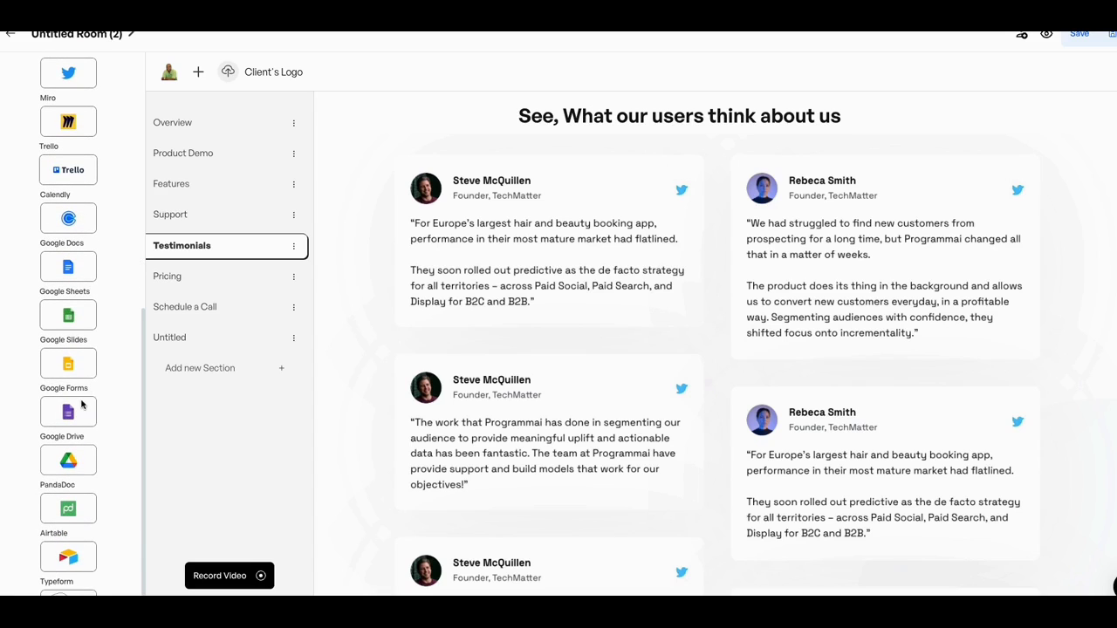
pyautogui.scroll(-2, 81, 425)
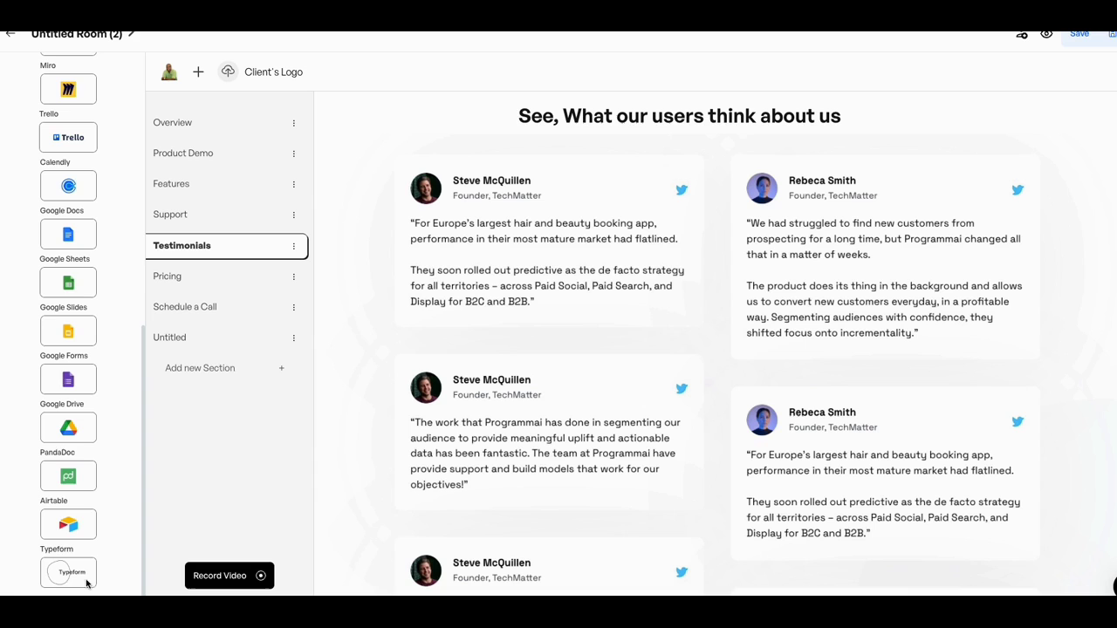
pyautogui.scroll(10, 86, 566)
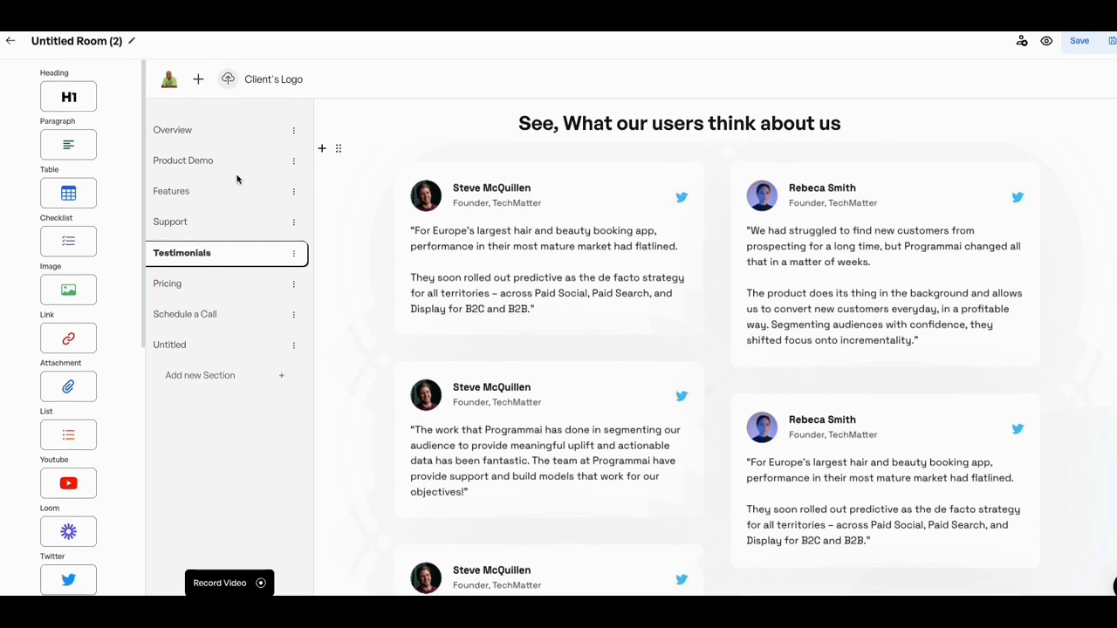
# Browse Untitled Room (2)'s Support, Testimonials, Pricing and Schedule a Call sections.
pyautogui.scroll(-1, 191, 181)
pyautogui.click(181, 216)
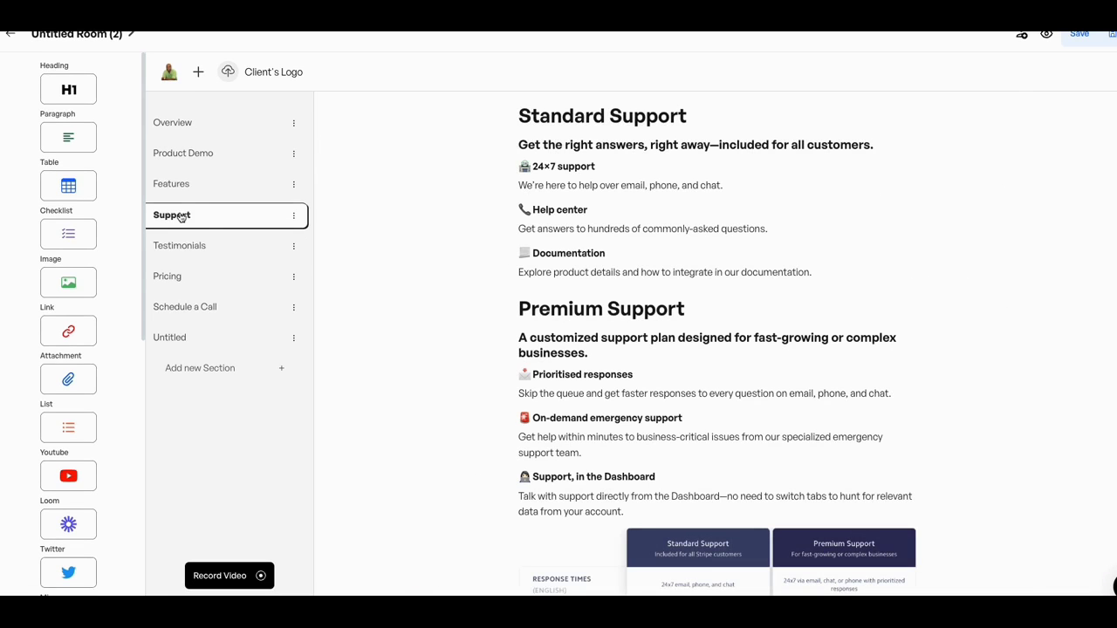
pyautogui.click(187, 253)
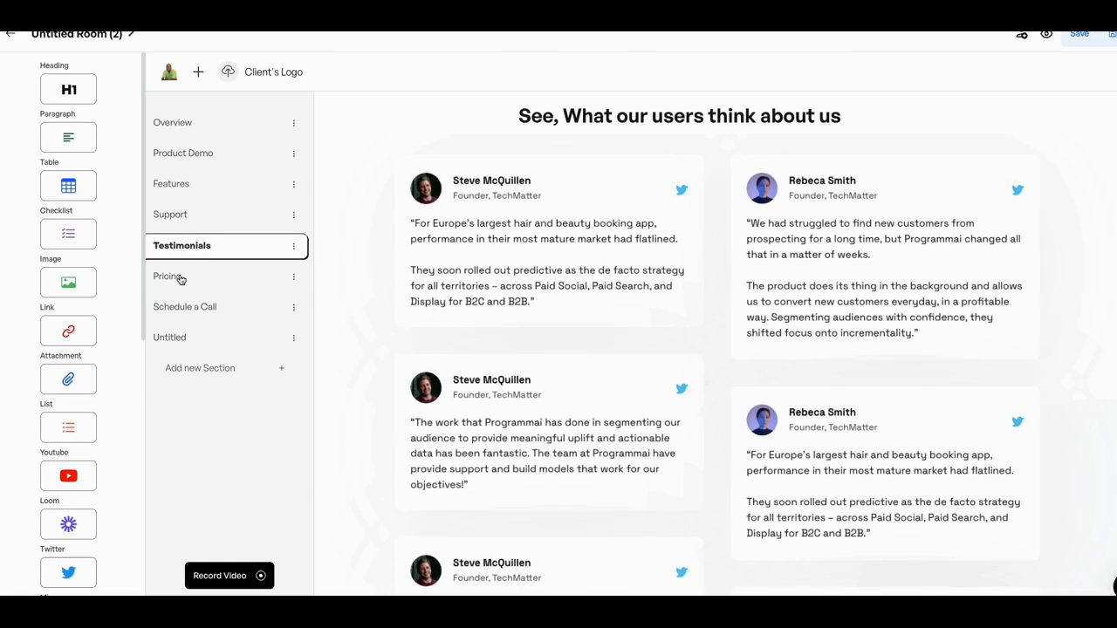
pyautogui.click(180, 278)
pyautogui.click(182, 309)
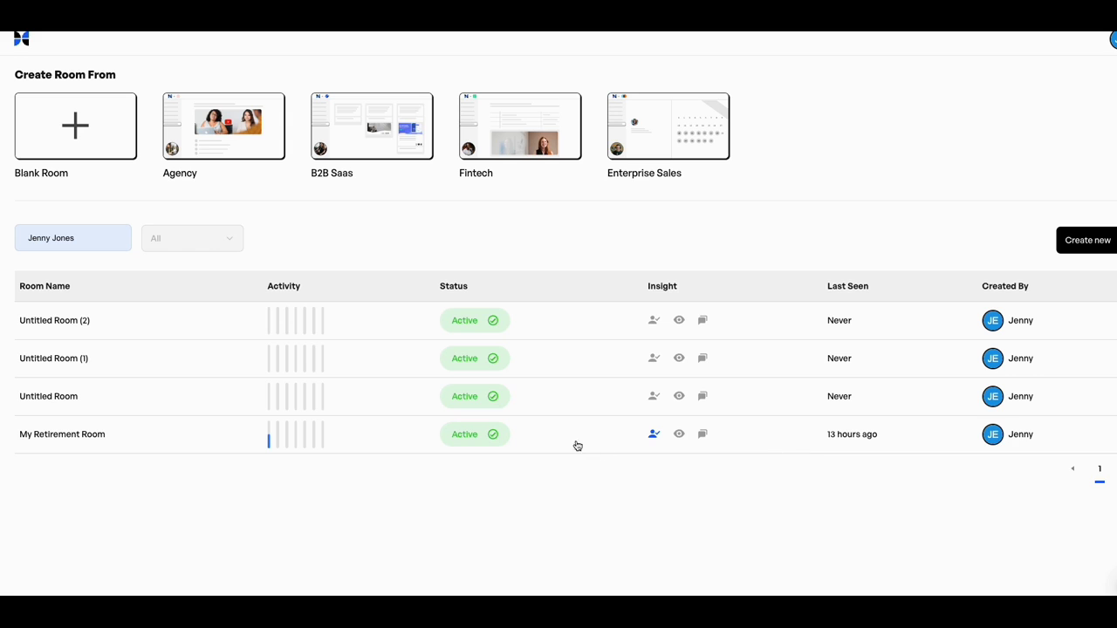
# Open My Retirement Room from the rooms table and switch it into the Editor.
pyautogui.click(480, 438)
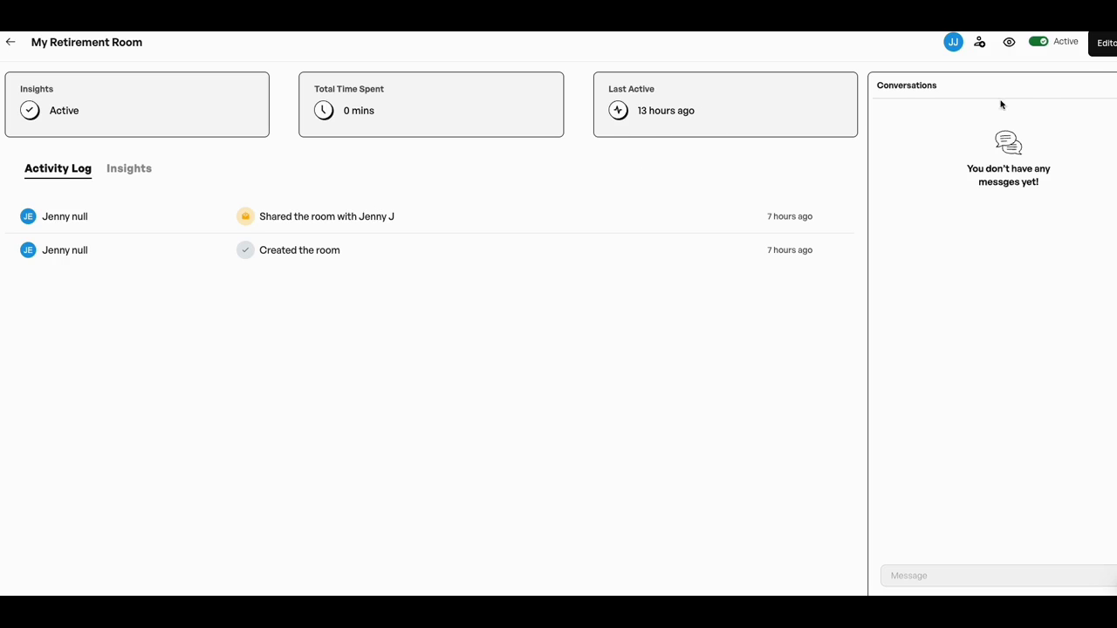
pyautogui.click(1109, 48)
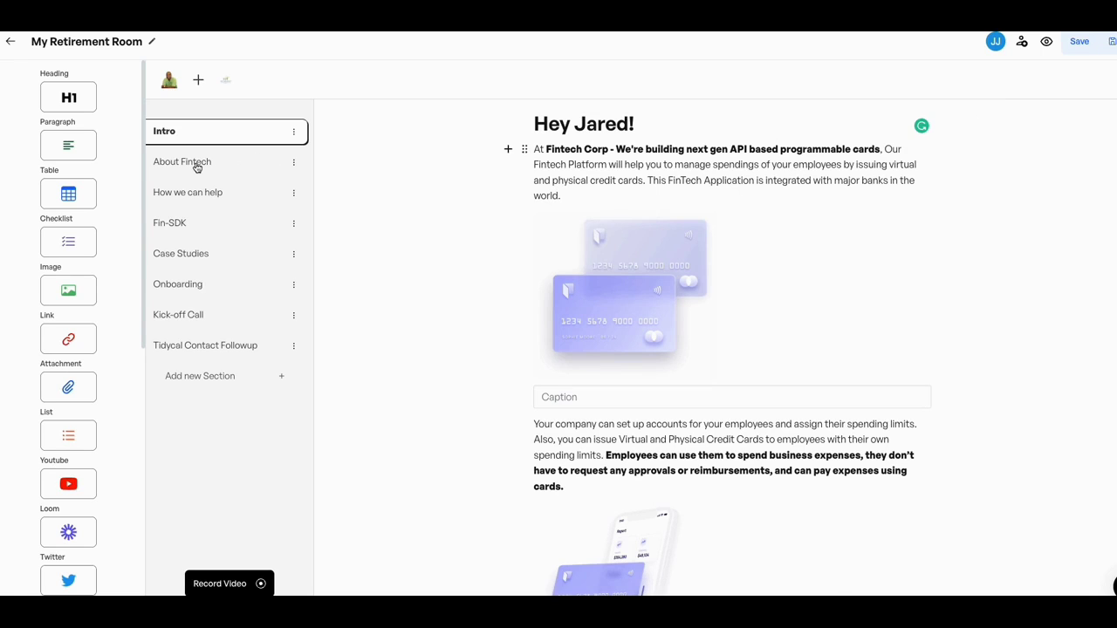
# Browse the About Fintech and How we can help sections, ending on the Kick-off Call Calendly section.
pyautogui.click(197, 166)
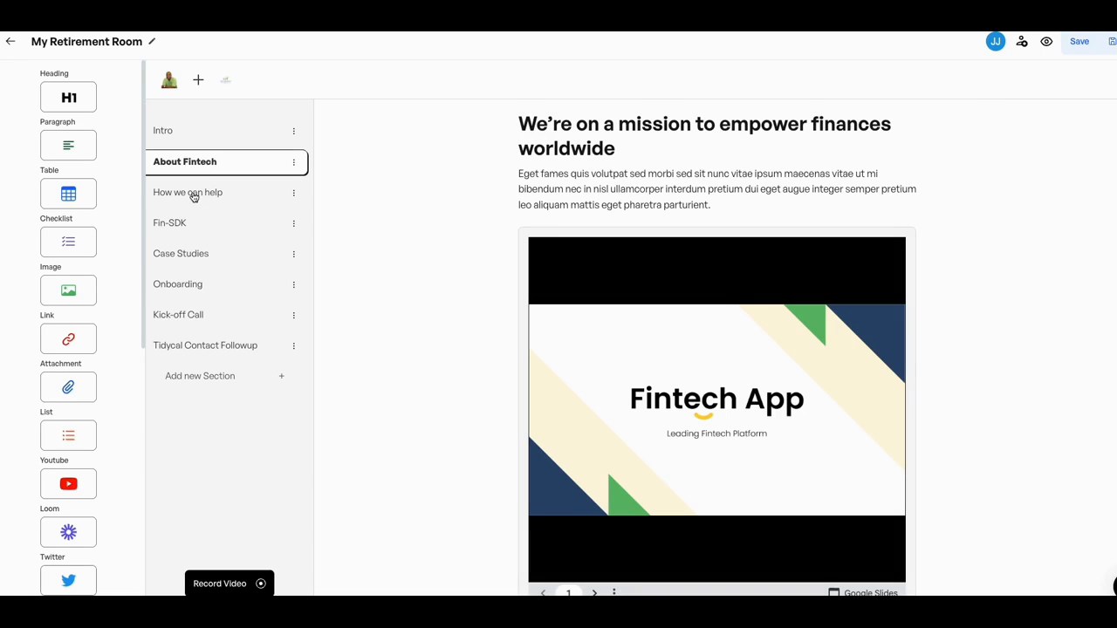
pyautogui.click(194, 194)
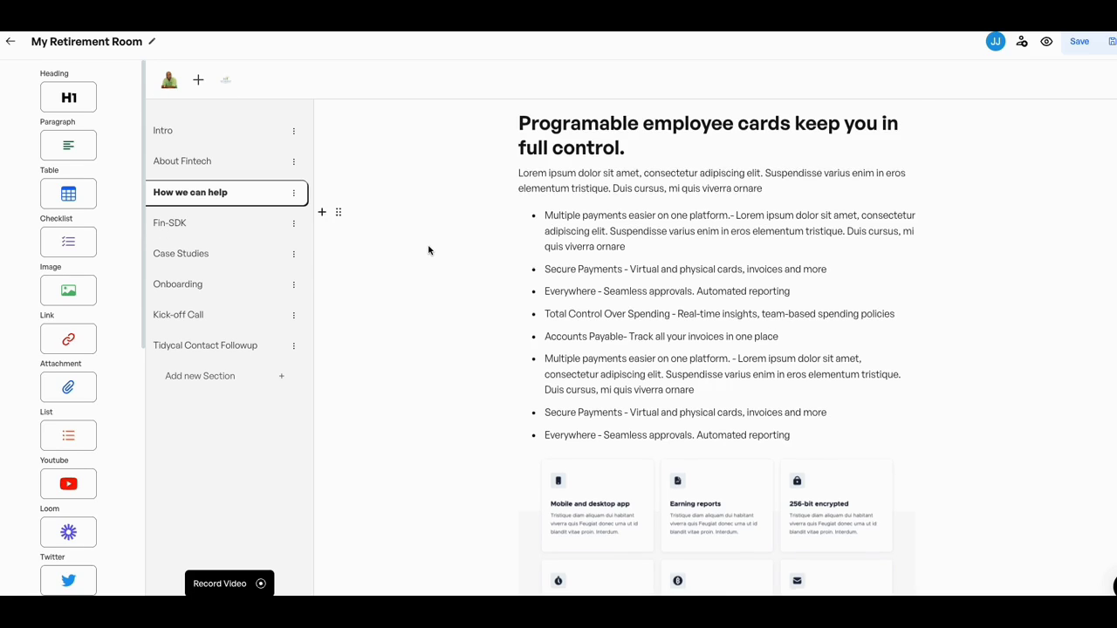
pyautogui.scroll(-1, 428, 250)
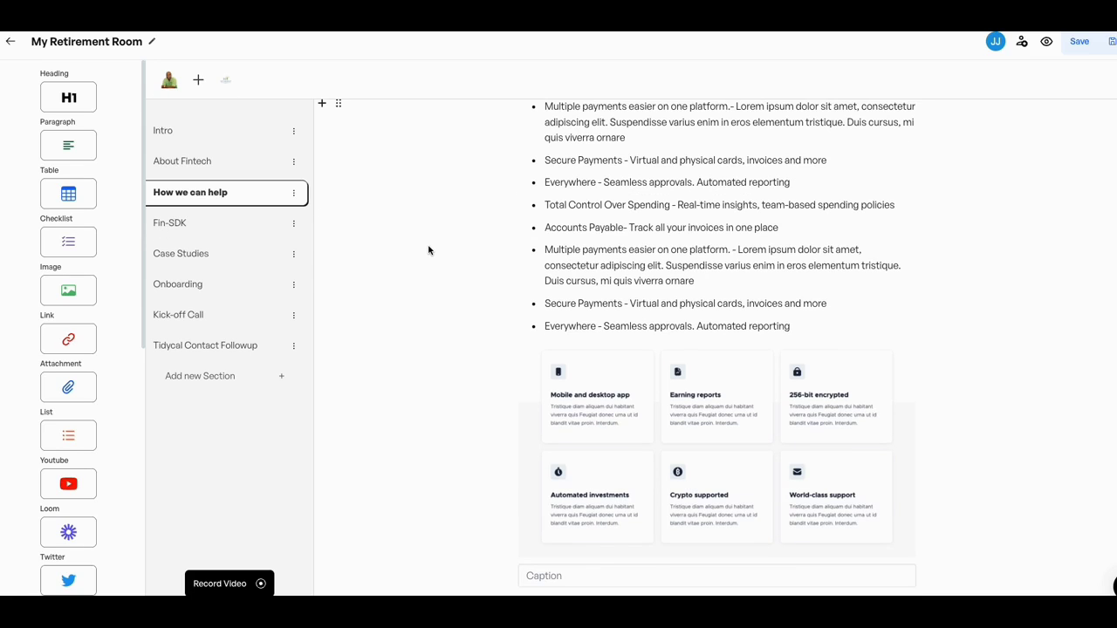
pyautogui.click(188, 320)
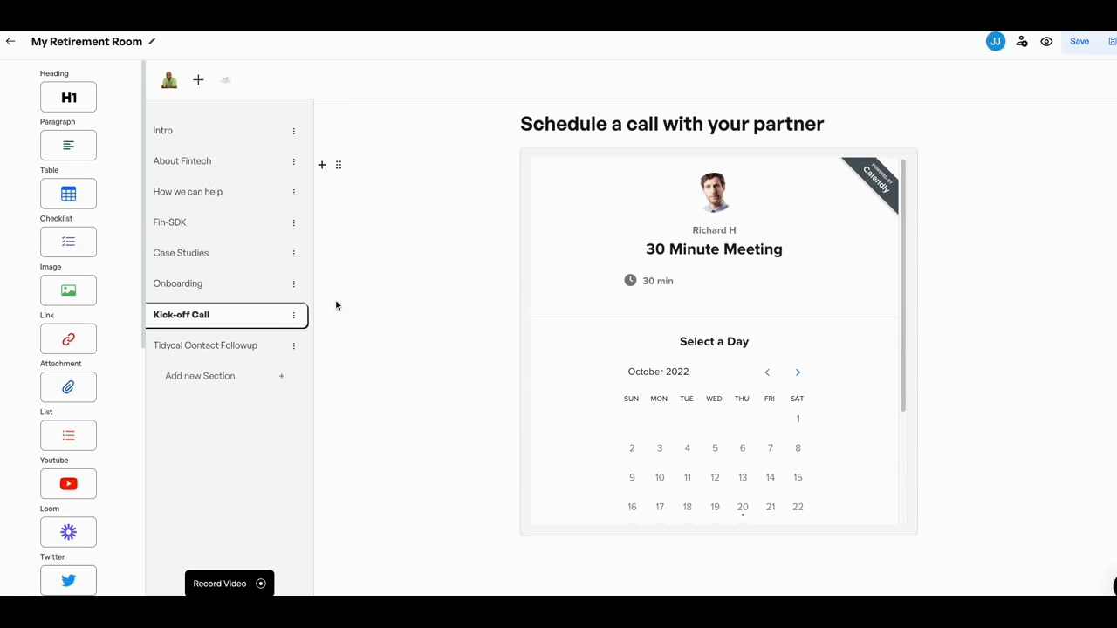
# Drop a Link block below the TidyCal card in Tidycal Contact Followup, then recheck the section.
pyautogui.click(199, 349)
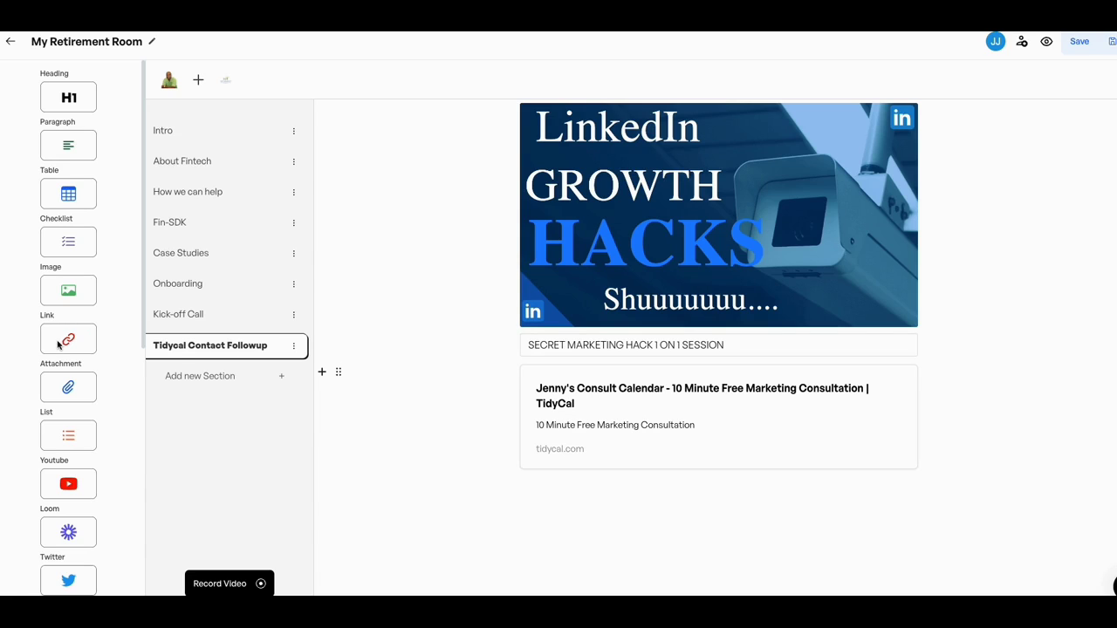
pyautogui.moveTo(63, 342); pyautogui.dragTo(730, 513)
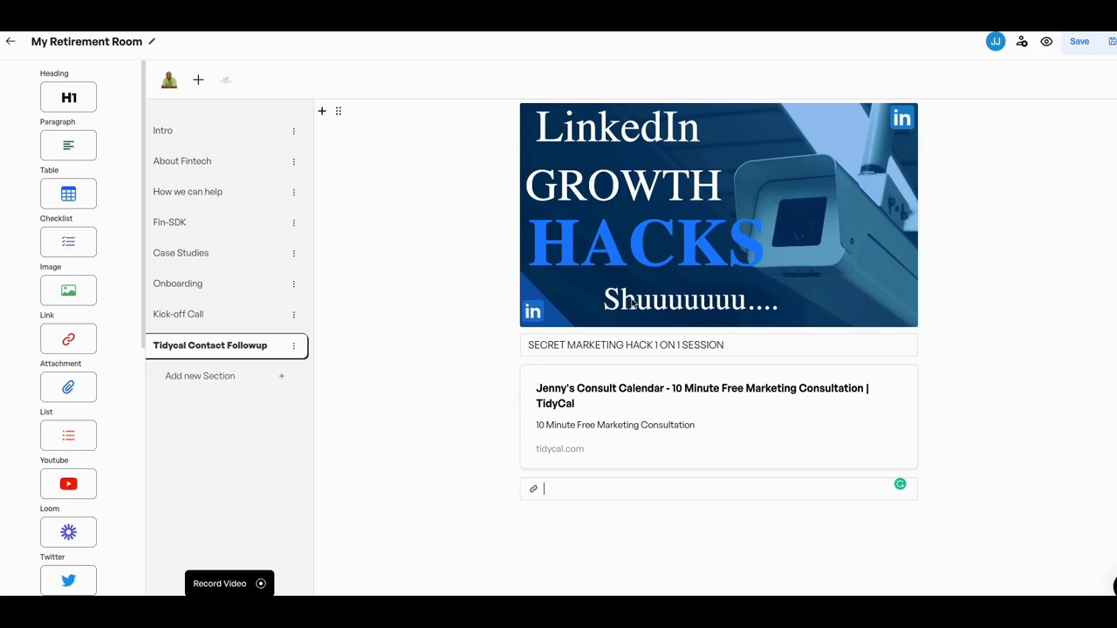
pyautogui.click(186, 322)
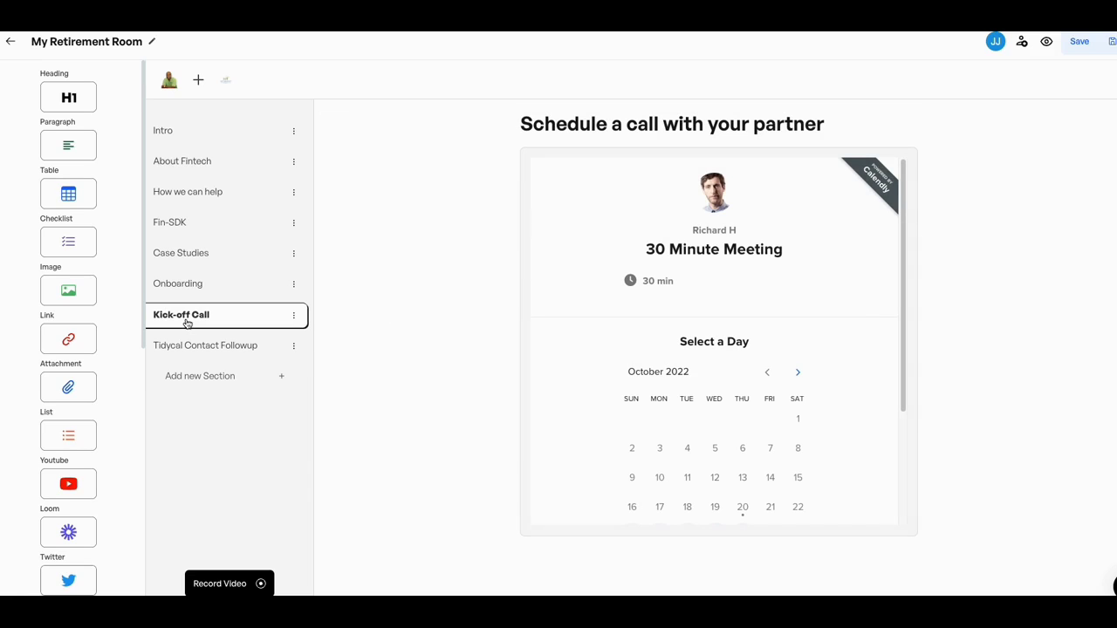
pyautogui.click(187, 347)
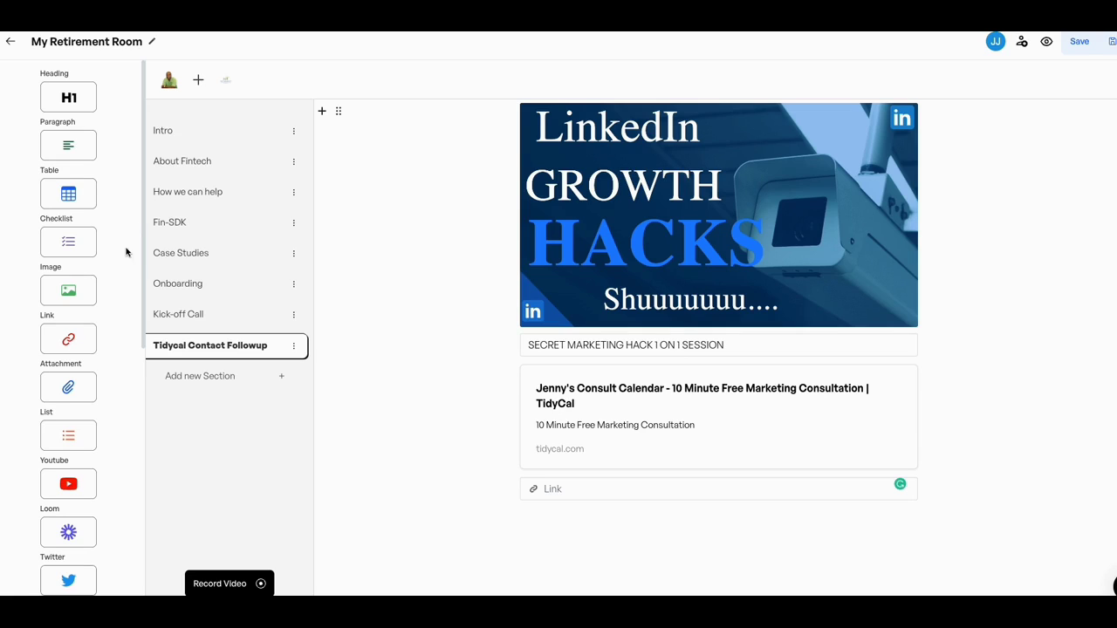
pyautogui.scroll(-5, 141, 270)
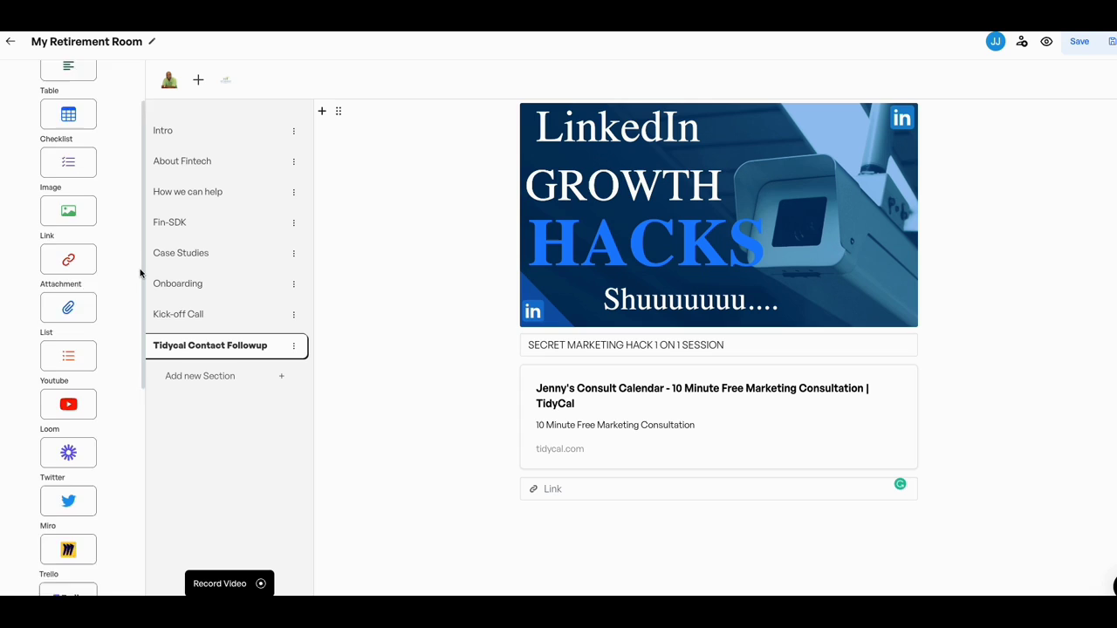
pyautogui.scroll(-1, 141, 273)
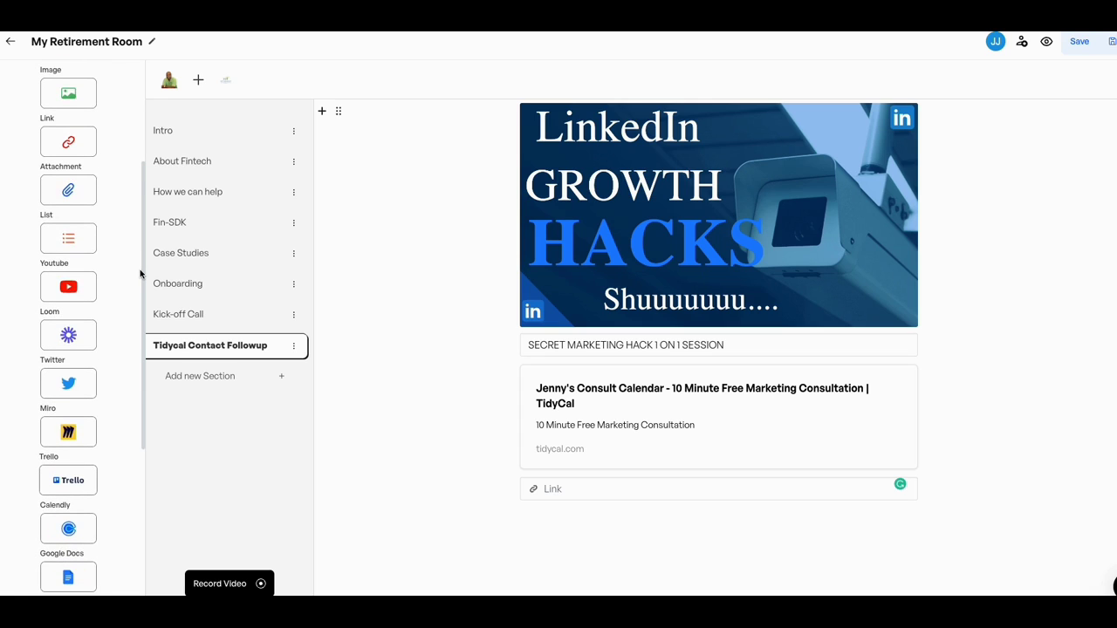
pyautogui.scroll(-1, 140, 274)
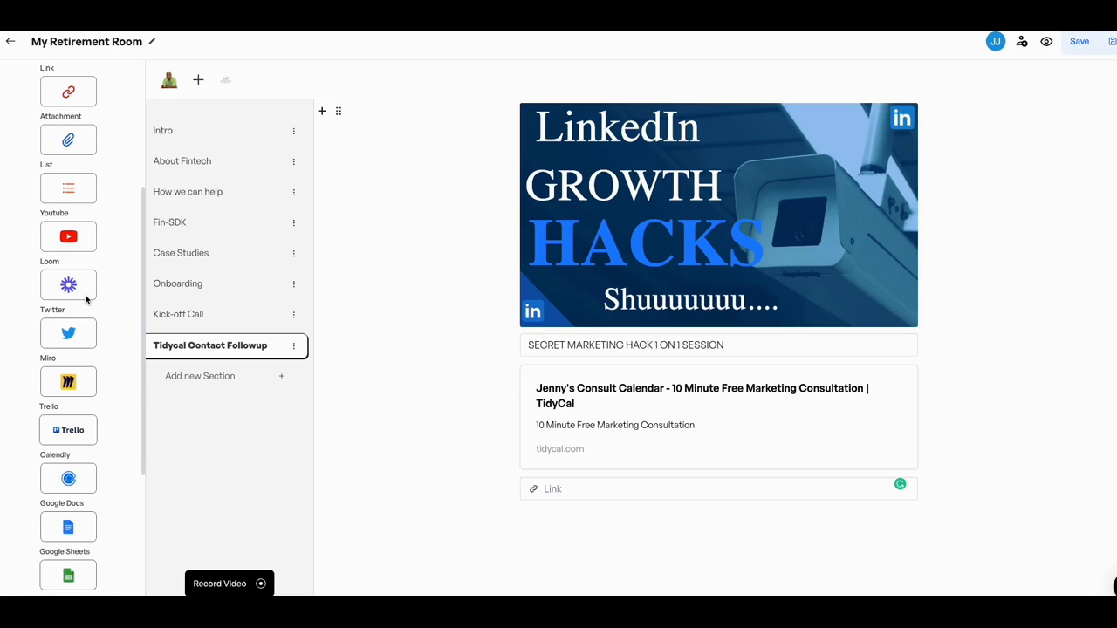
pyautogui.scroll(-2, 85, 299)
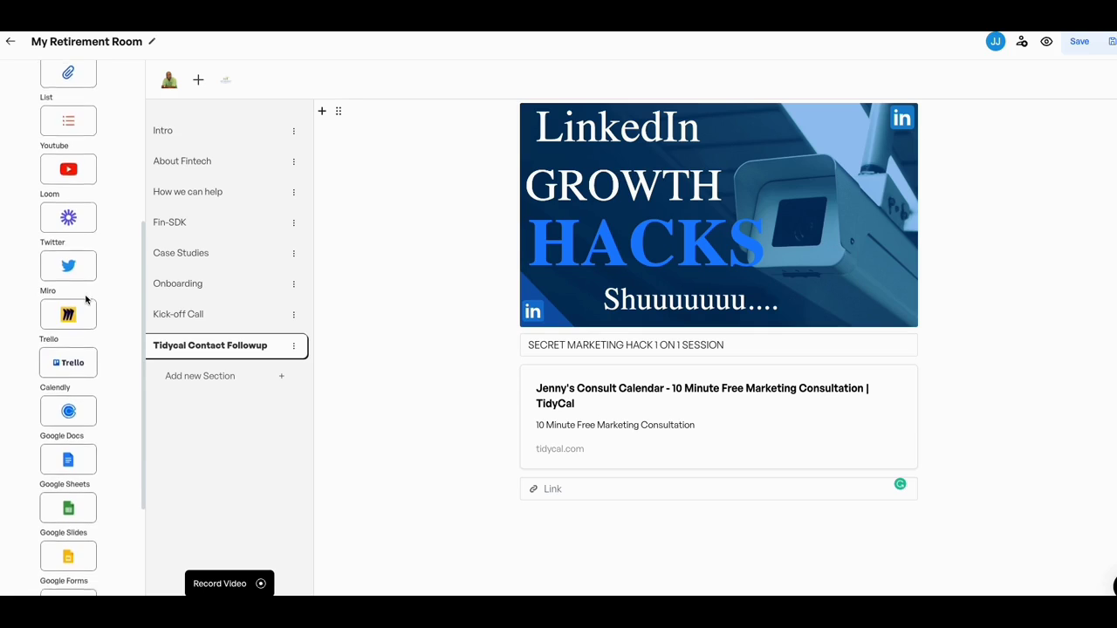
pyautogui.scroll(3, 85, 299)
pyautogui.scroll(-3, 85, 300)
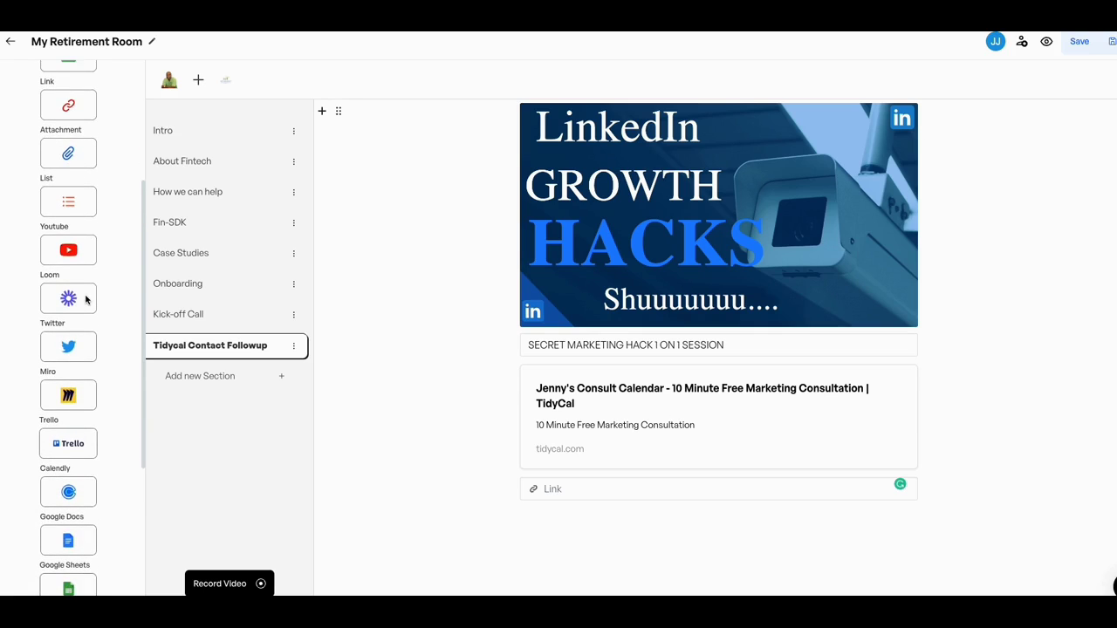
pyautogui.scroll(-4, 84, 251)
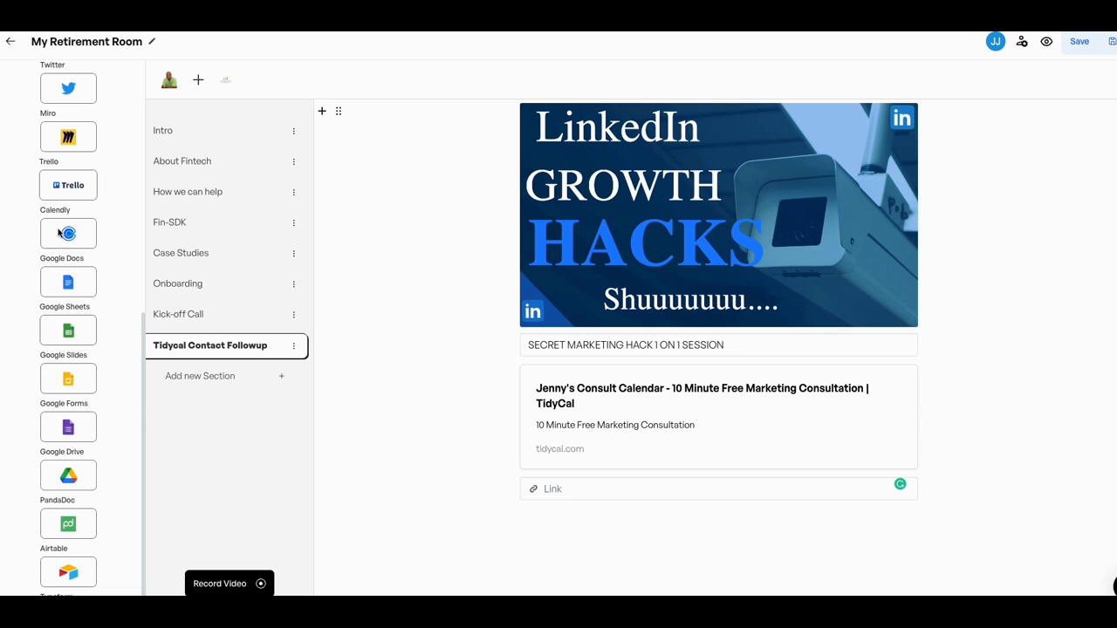
pyautogui.moveTo(73, 267); pyautogui.dragTo(637, 535)
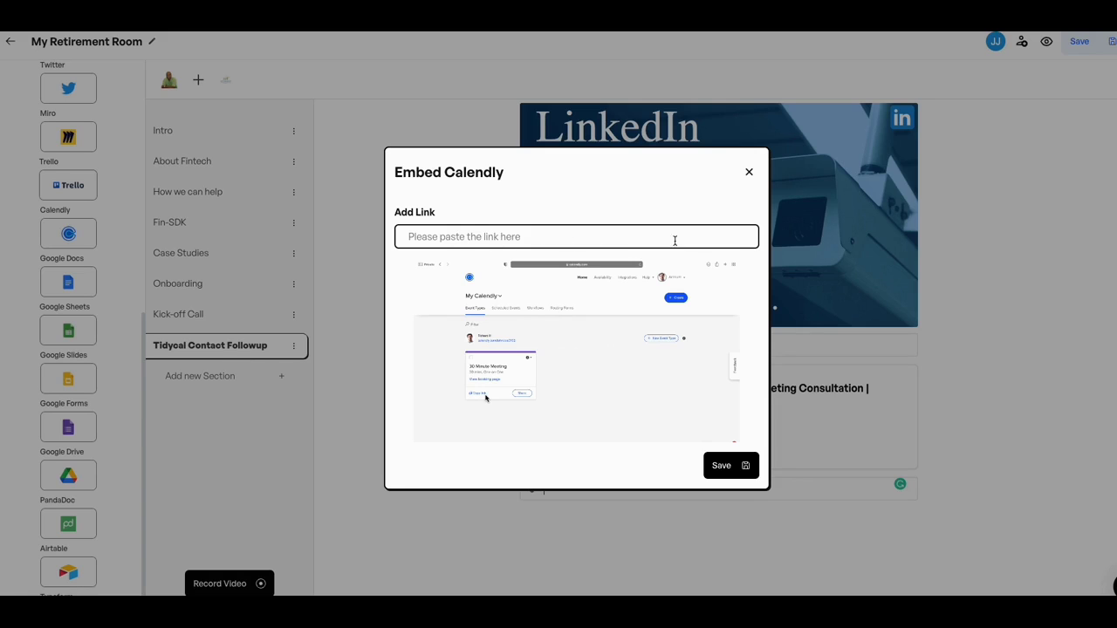
pyautogui.click(749, 175)
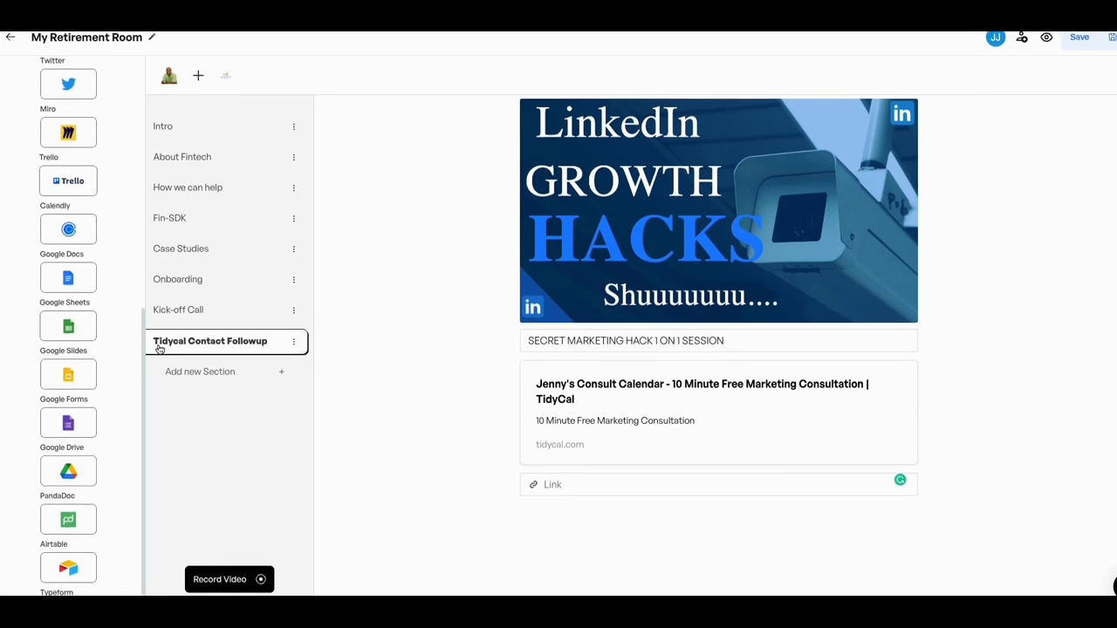
pyautogui.scroll(-1, 157, 389)
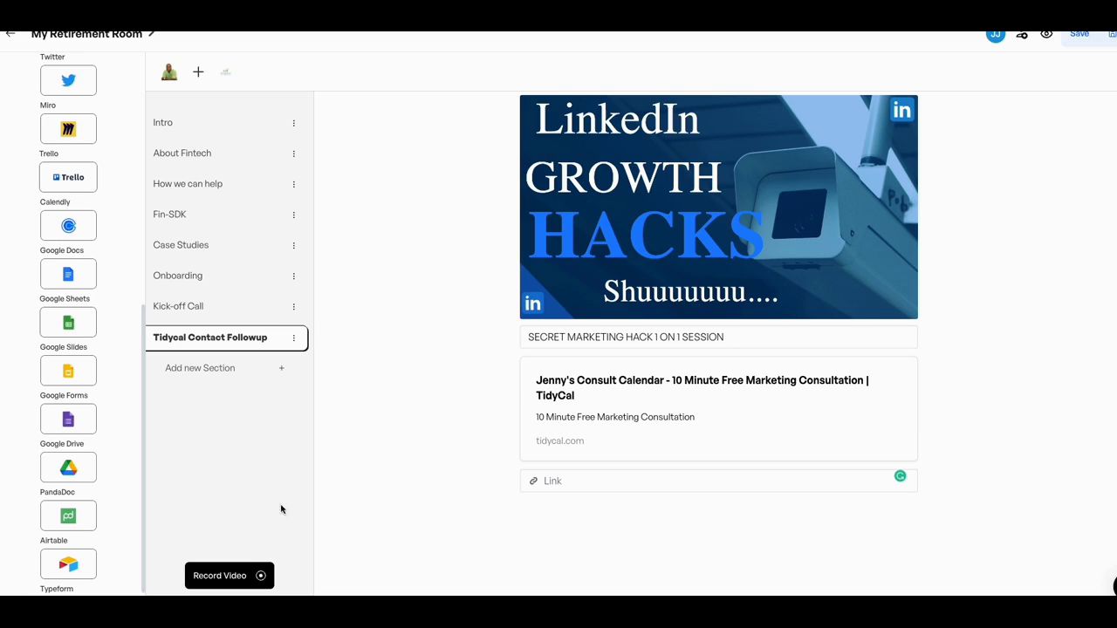
pyautogui.moveTo(307, 479)
pyautogui.scroll(1, 409, 437)
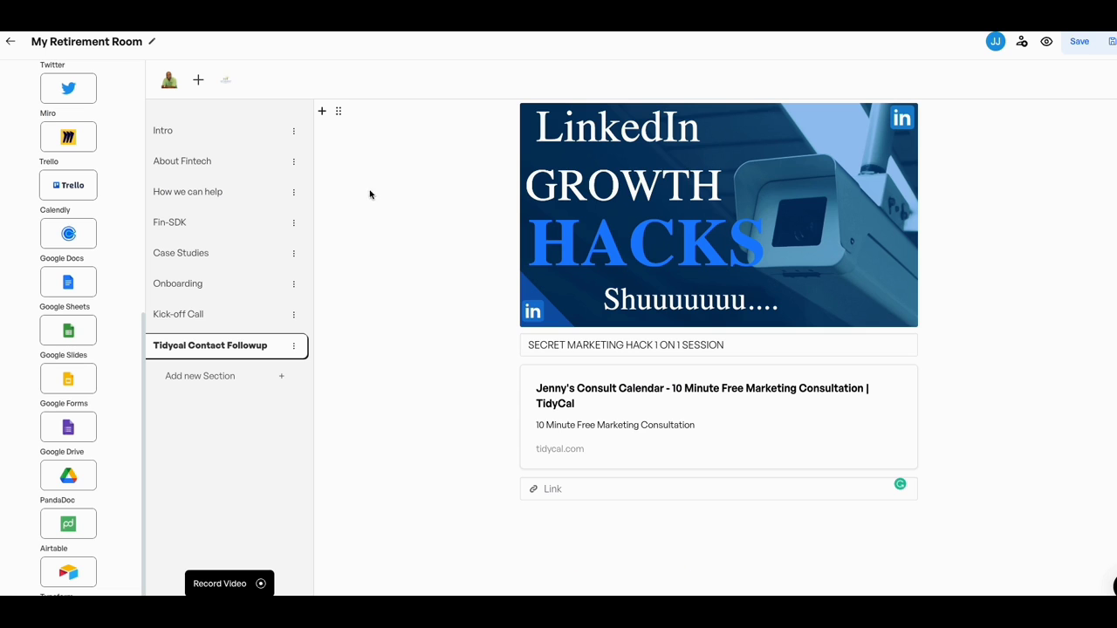
# Review who has access in My Retirement Room's Share dialog, then close it.
pyautogui.click(1022, 43)
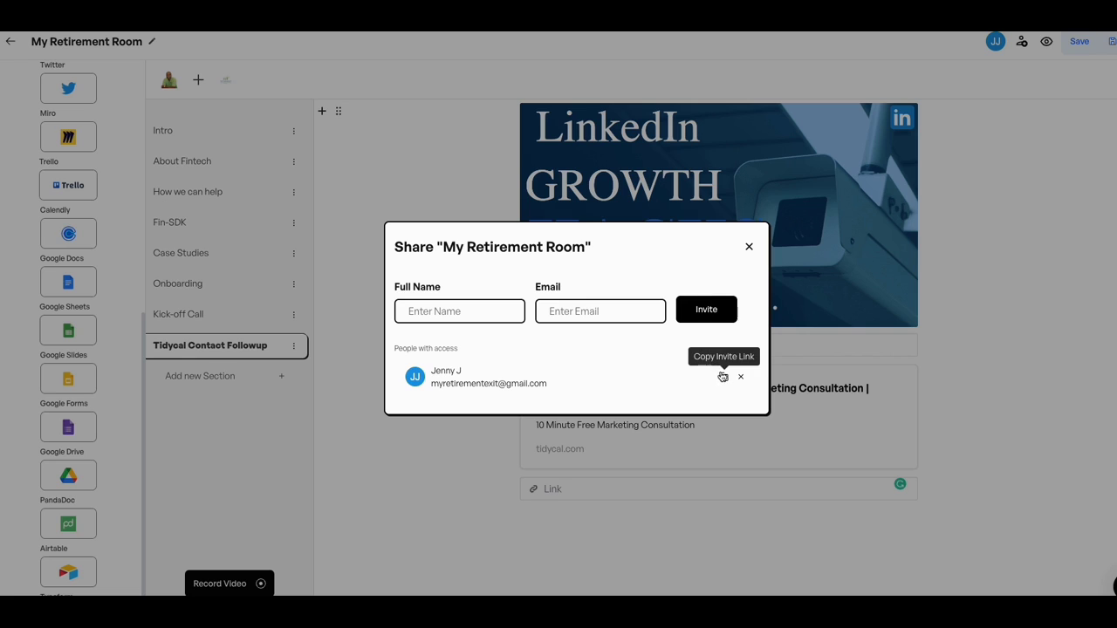
pyautogui.click(749, 247)
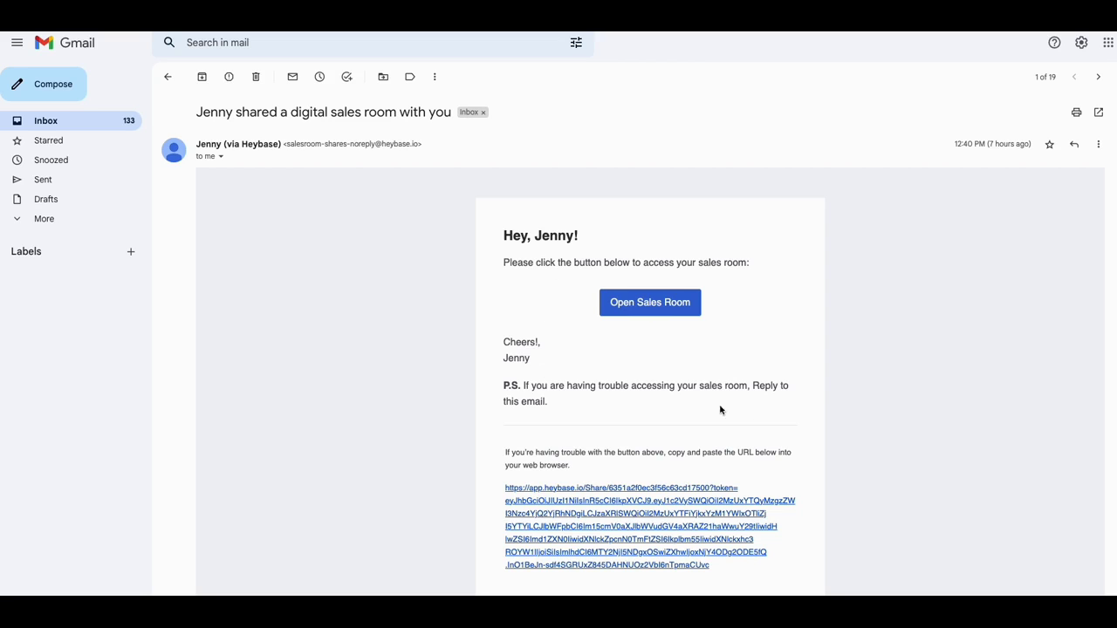
pyautogui.scroll(-1, 708, 482)
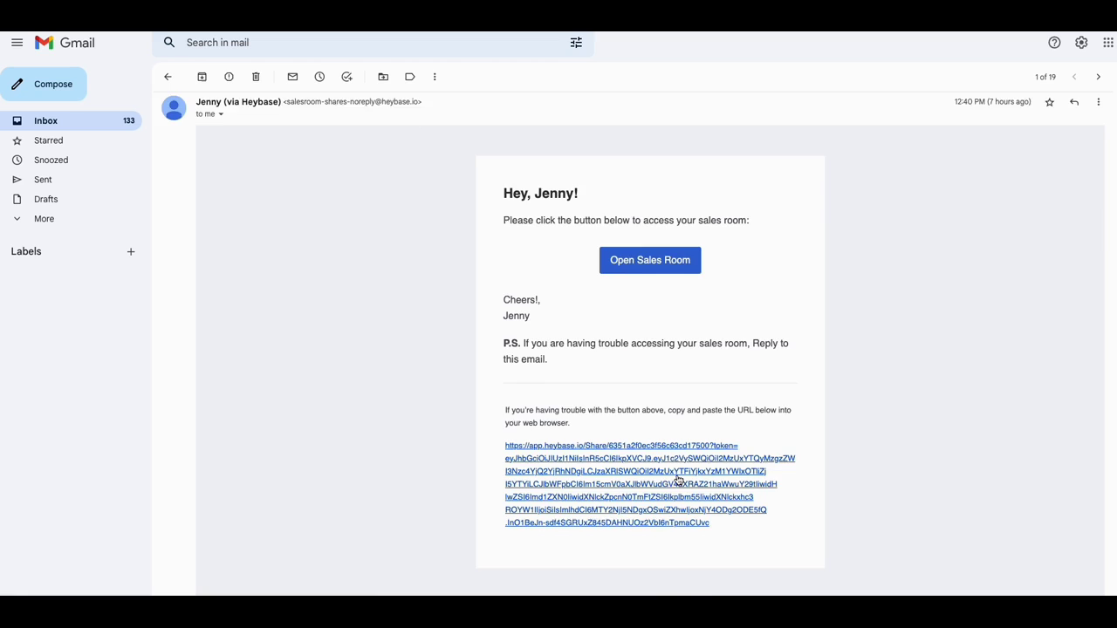
pyautogui.scroll(-1, 679, 480)
pyautogui.scroll(1, 679, 480)
pyautogui.scroll(-1, 678, 480)
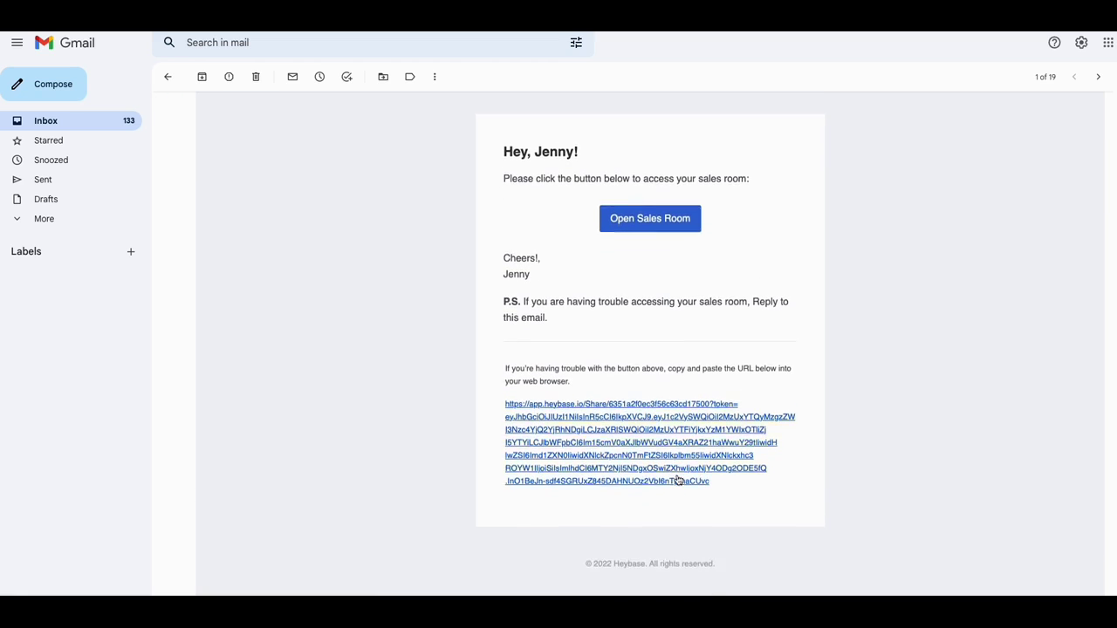
pyautogui.scroll(-1, 678, 481)
pyautogui.scroll(1, 634, 521)
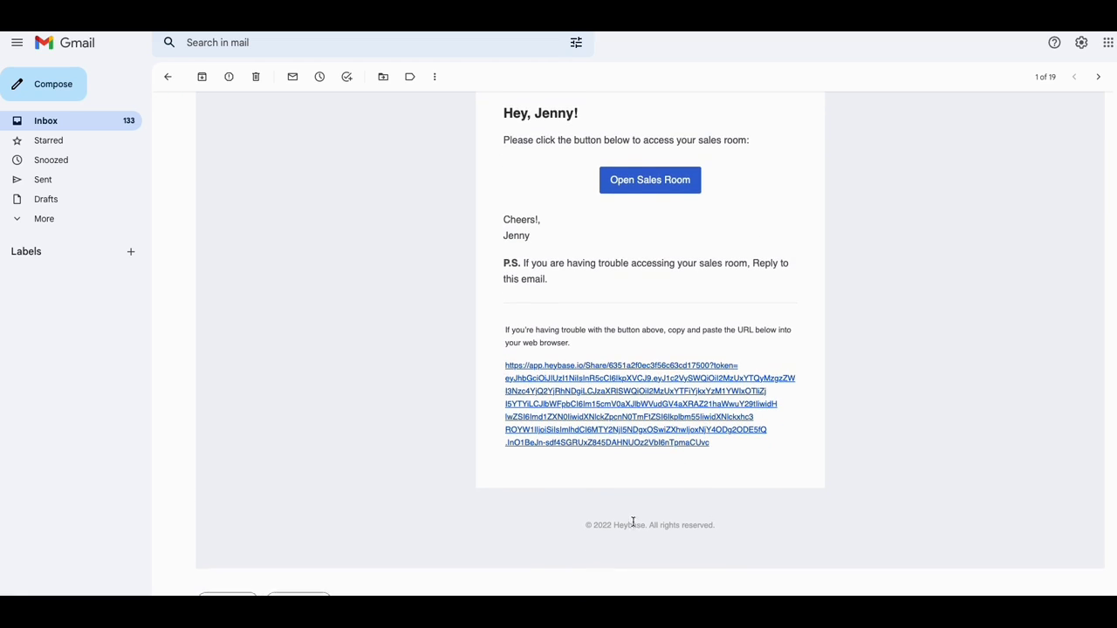
pyautogui.scroll(1, 648, 541)
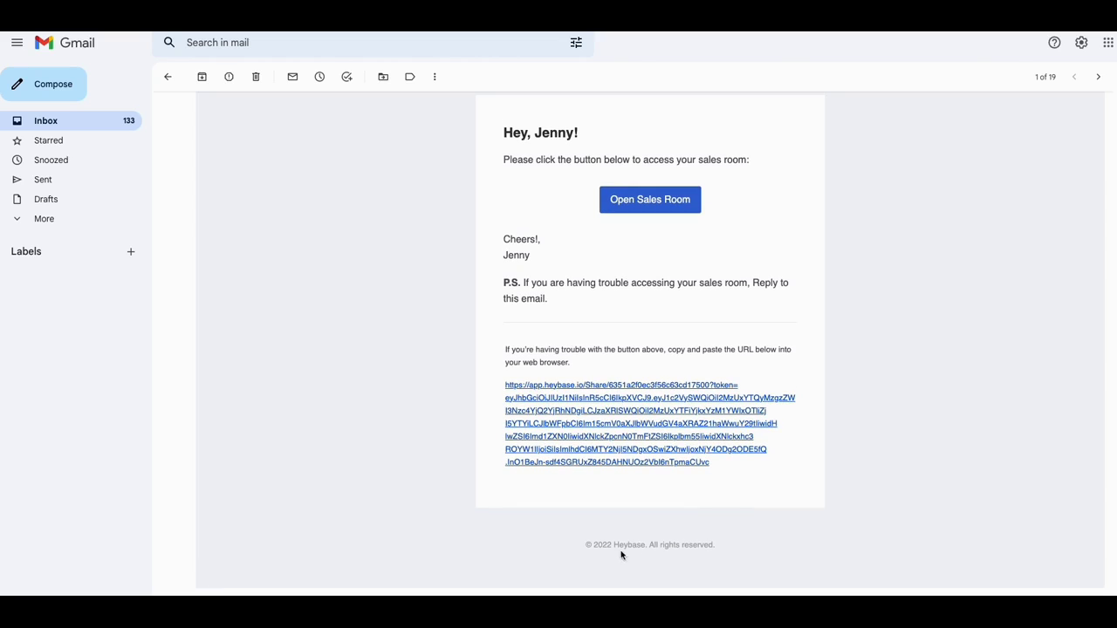
pyautogui.scroll(2, 656, 532)
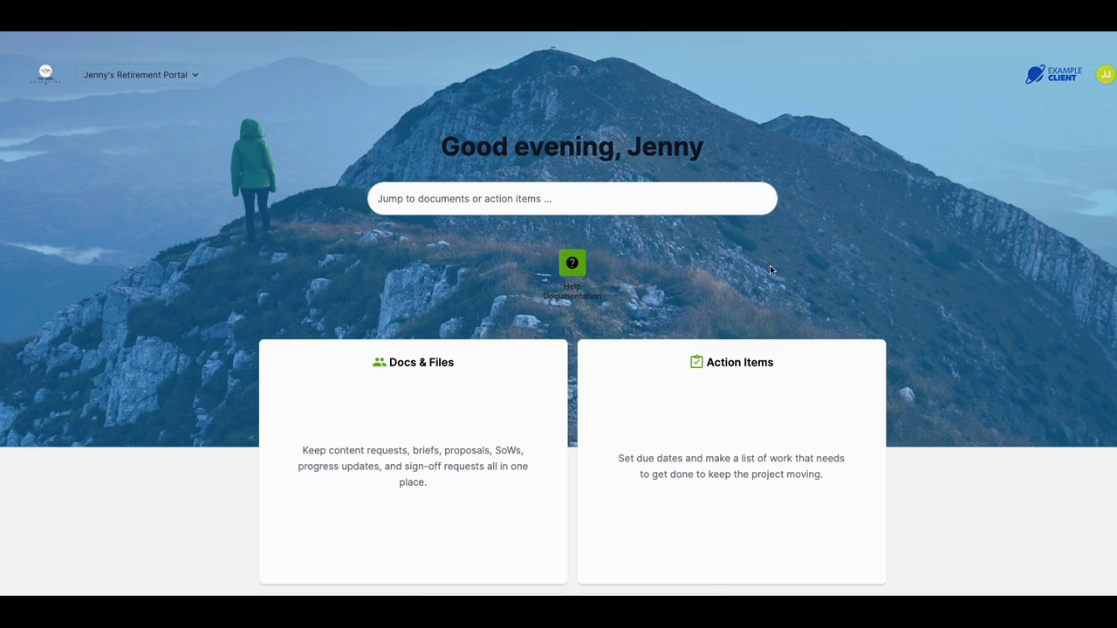
# Scroll the SuperOkay portal to reveal the Personal Timeline, Intake Form and Your Interview cards.
pyautogui.scroll(-1, 773, 261)
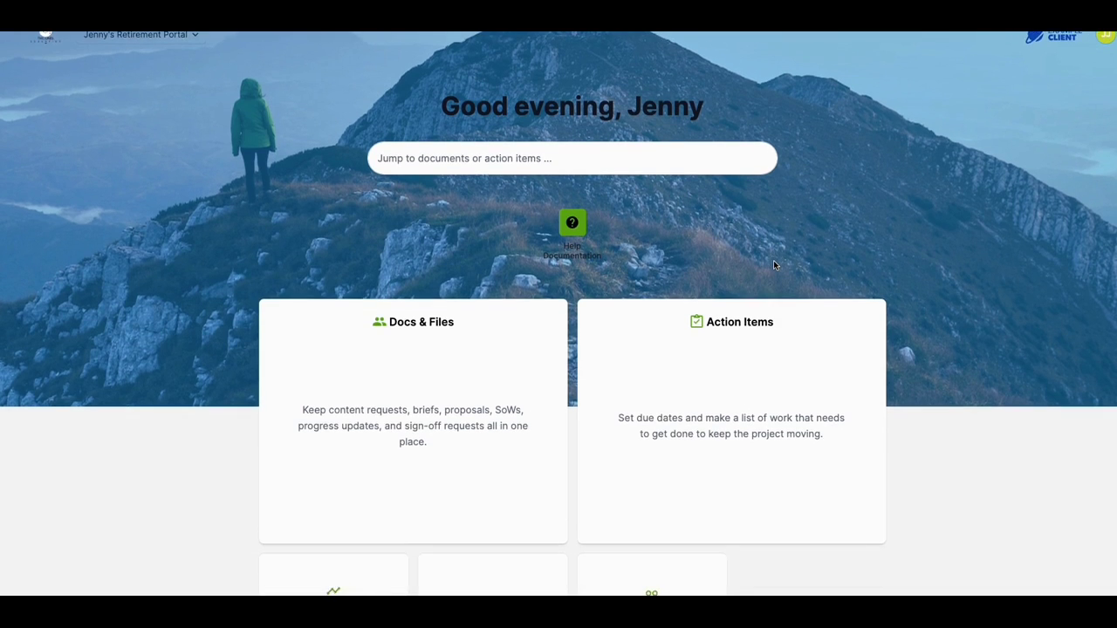
pyautogui.scroll(1, 773, 260)
pyautogui.scroll(-2, 773, 260)
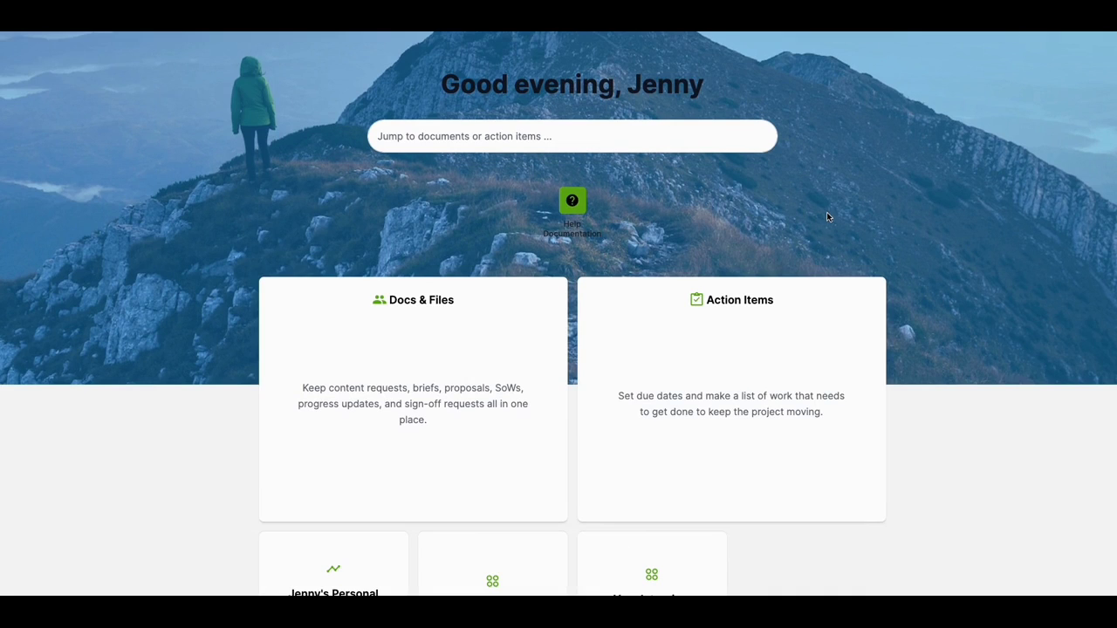
pyautogui.scroll(-2, 826, 210)
pyautogui.scroll(4, 827, 210)
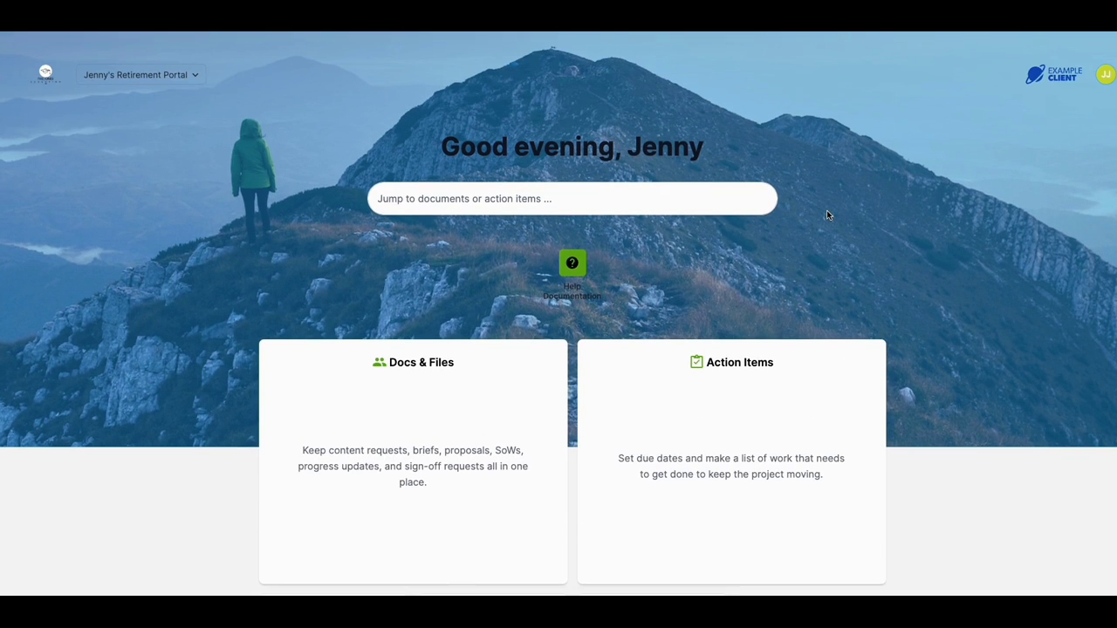
pyautogui.scroll(-3, 757, 216)
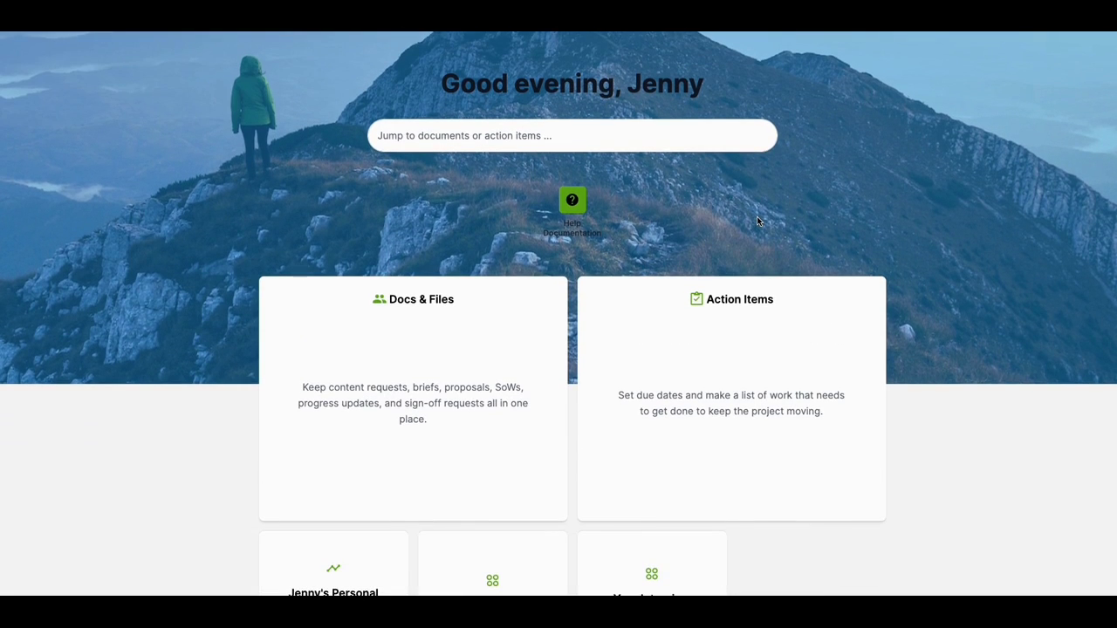
pyautogui.scroll(2, 776, 192)
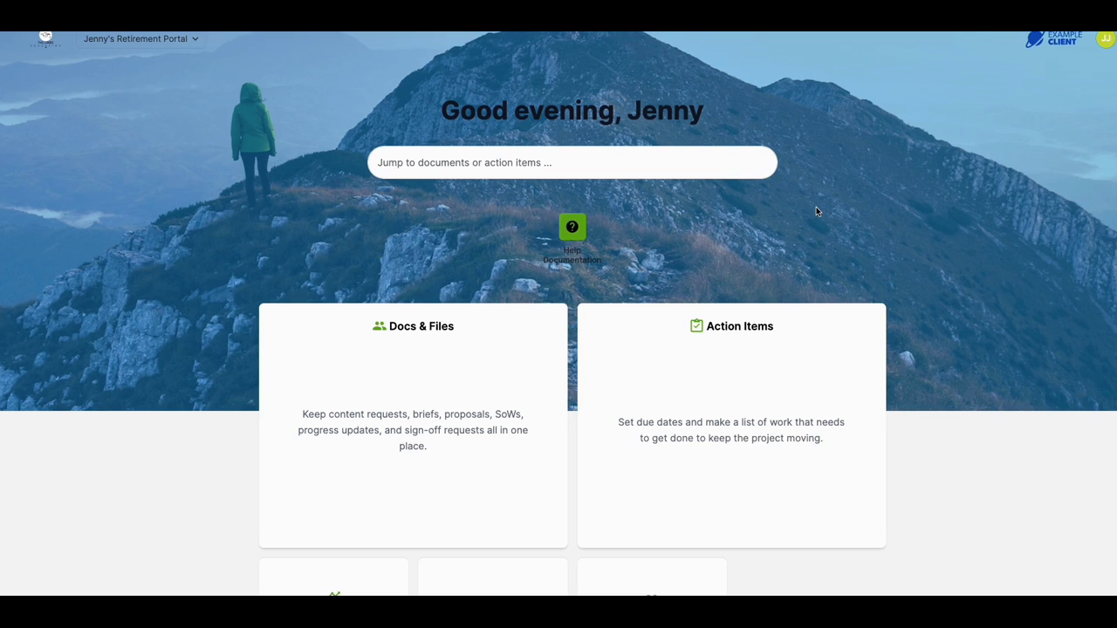
pyautogui.scroll(-1, 816, 207)
pyautogui.scroll(-1, 816, 209)
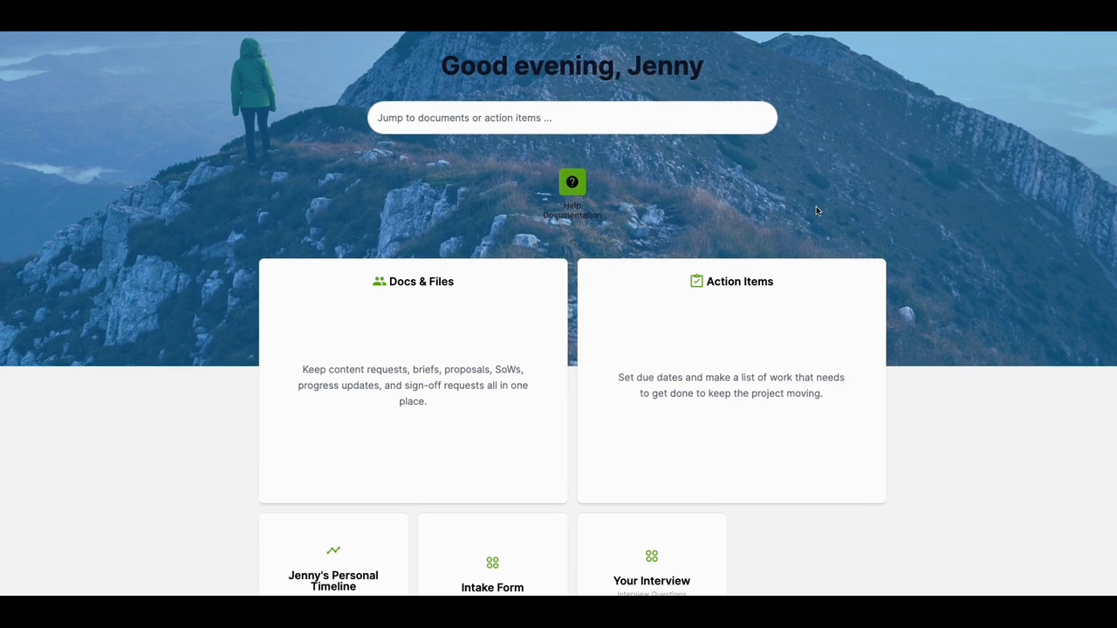
pyautogui.scroll(1, 790, 200)
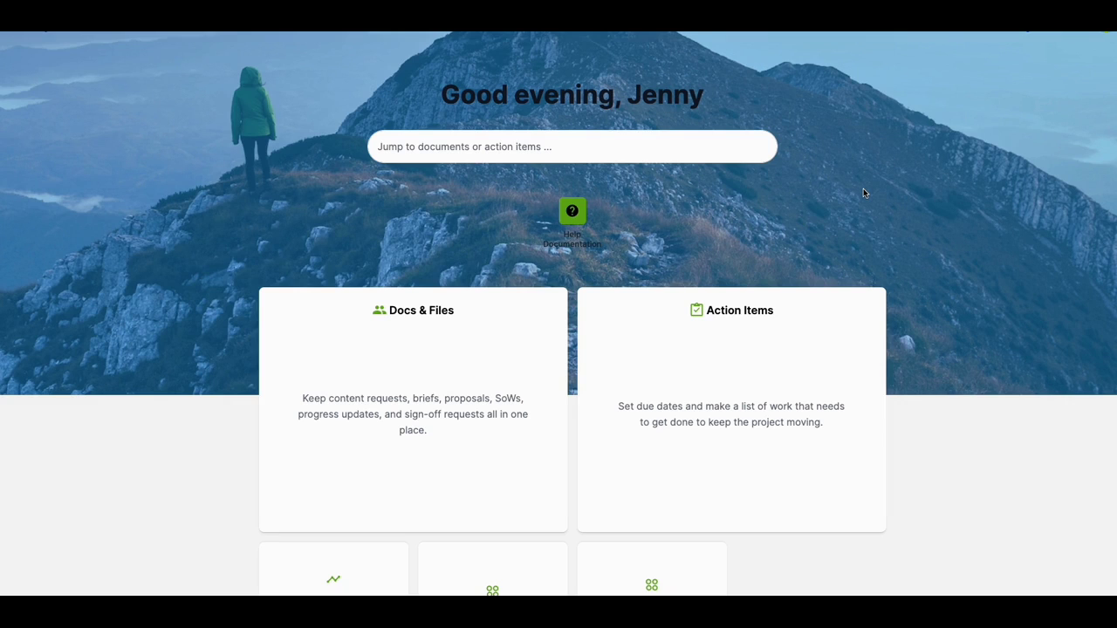
pyautogui.scroll(-1, 863, 188)
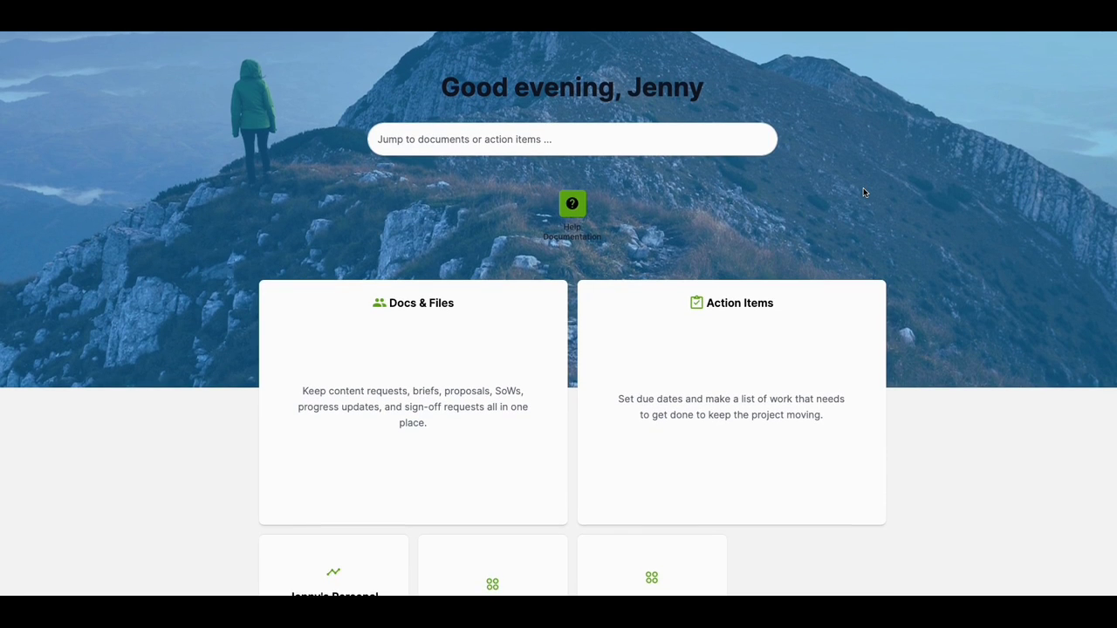
pyautogui.scroll(-2, 863, 192)
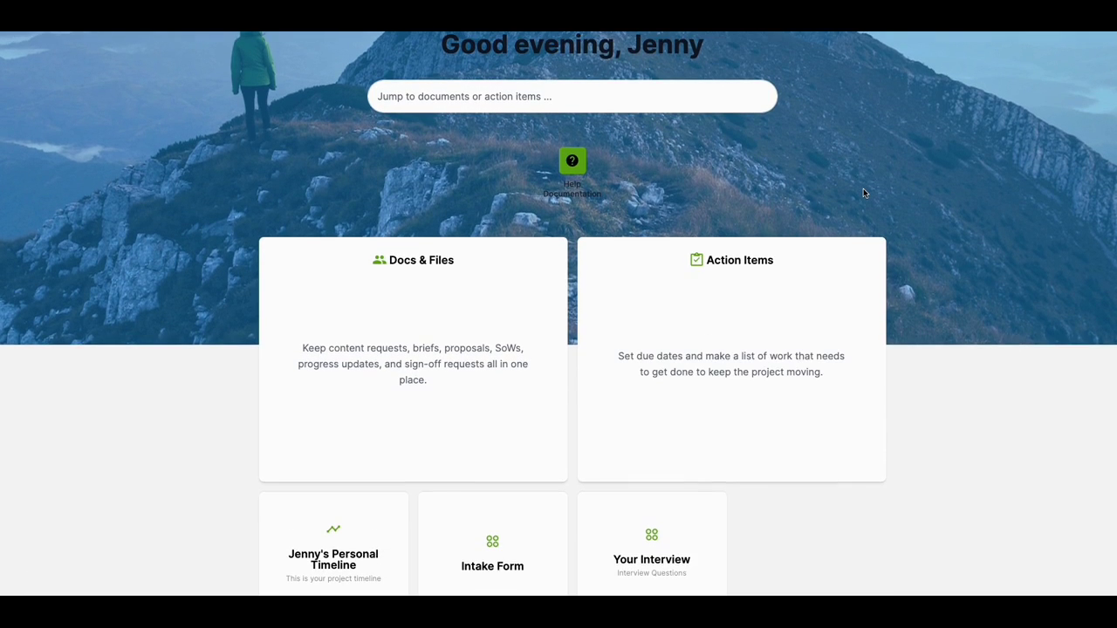
pyautogui.scroll(2, 860, 192)
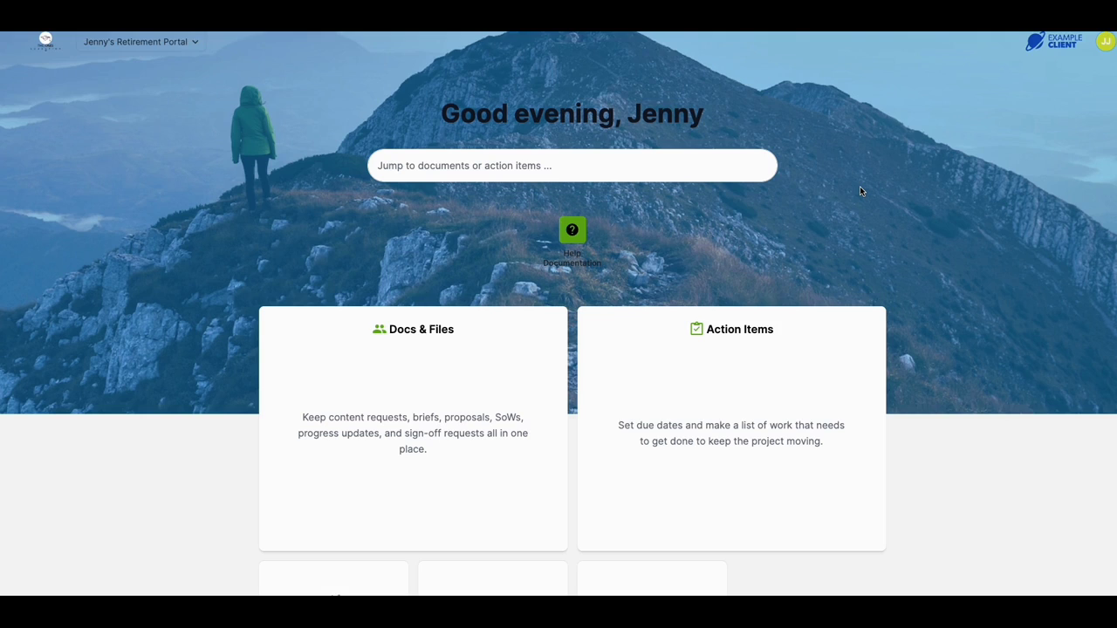
pyautogui.scroll(-3, 860, 190)
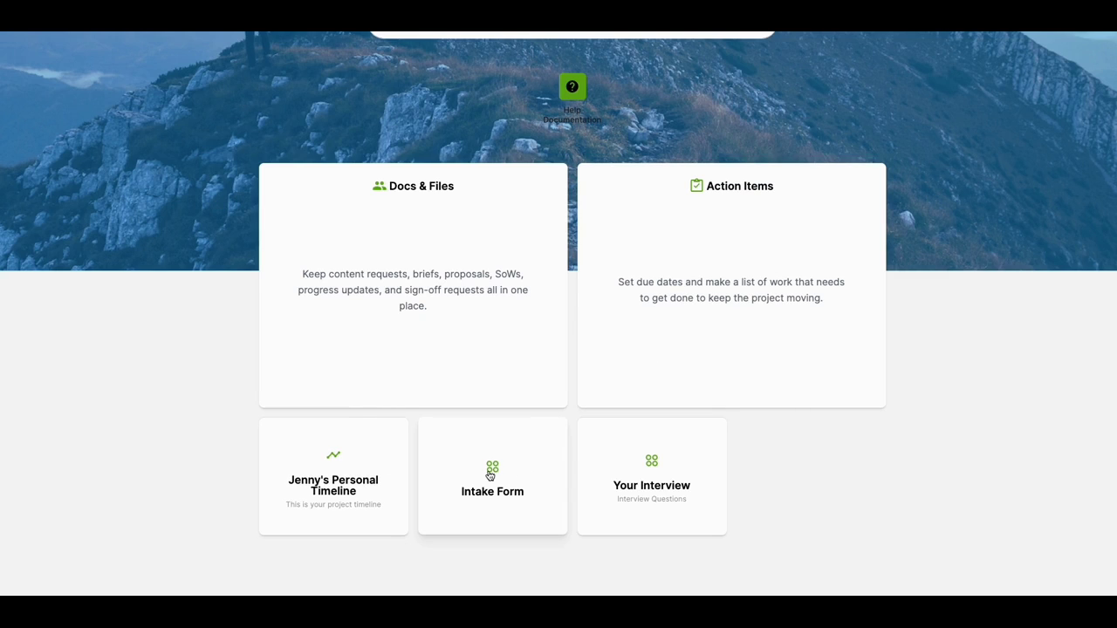
# Open the client's Intake Form survey page in SuperOkay and scroll through it.
pyautogui.click(502, 483)
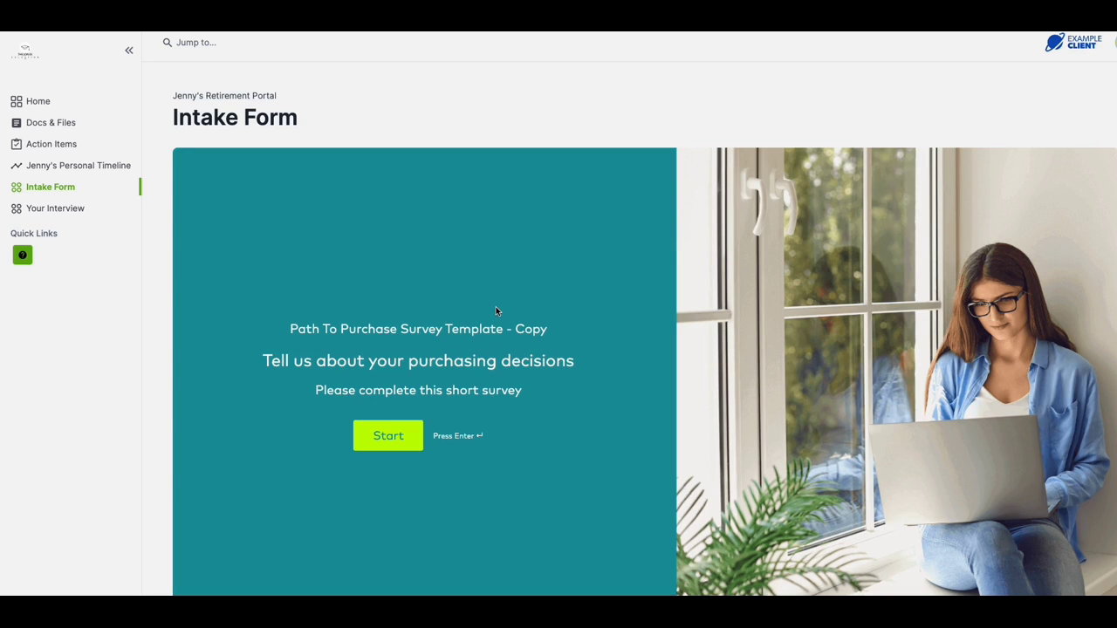
pyautogui.scroll(-1, 413, 331)
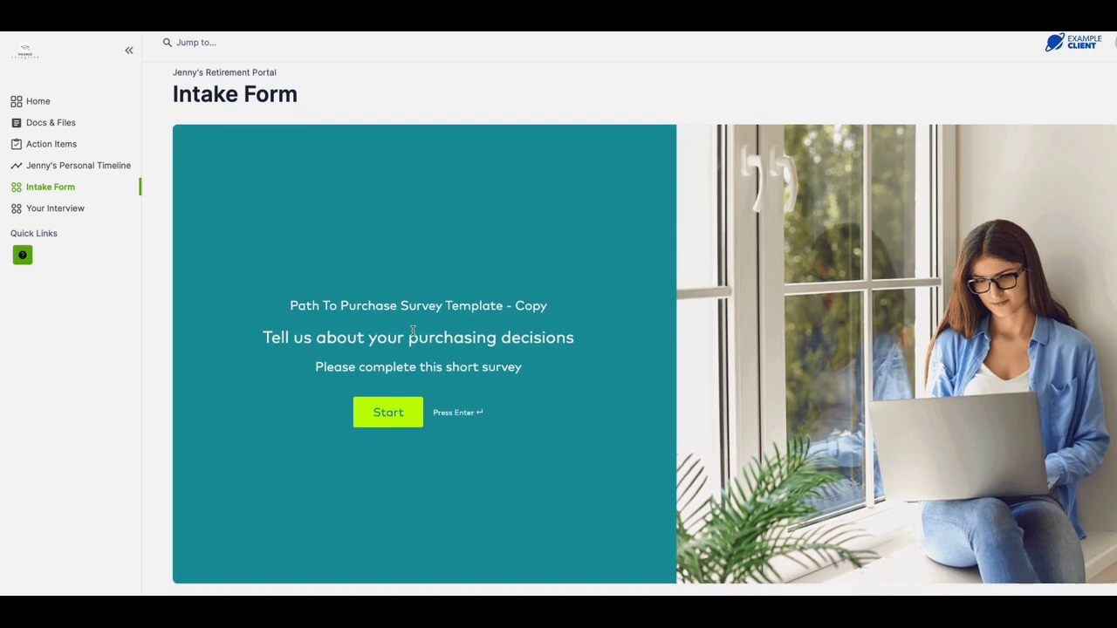
pyautogui.scroll(1, 412, 331)
pyautogui.scroll(-1, 413, 331)
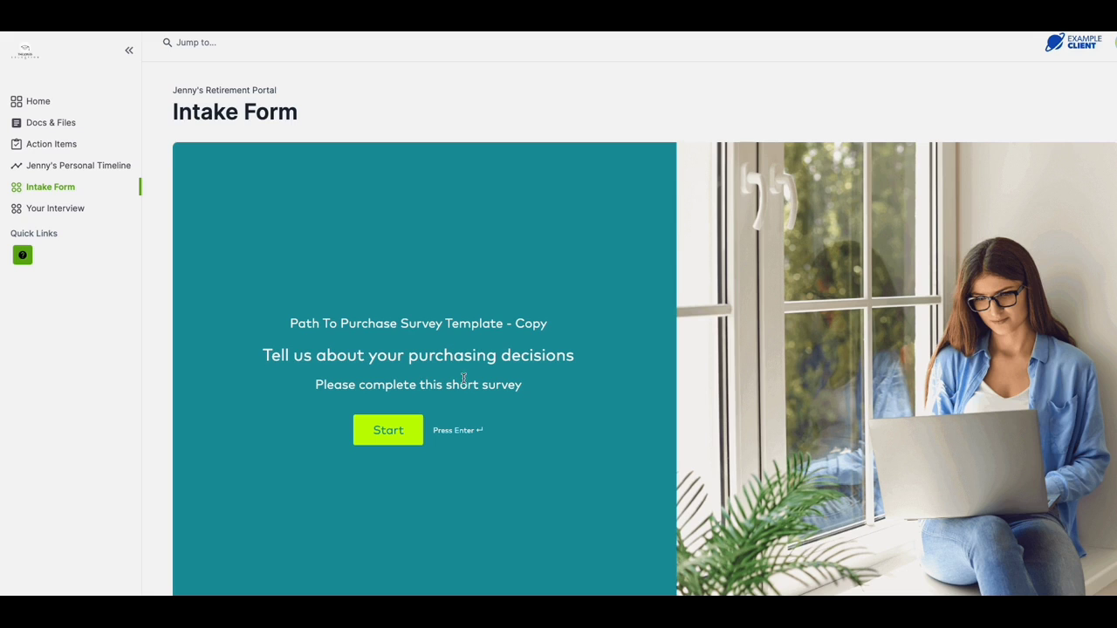
pyautogui.scroll(-1, 467, 371)
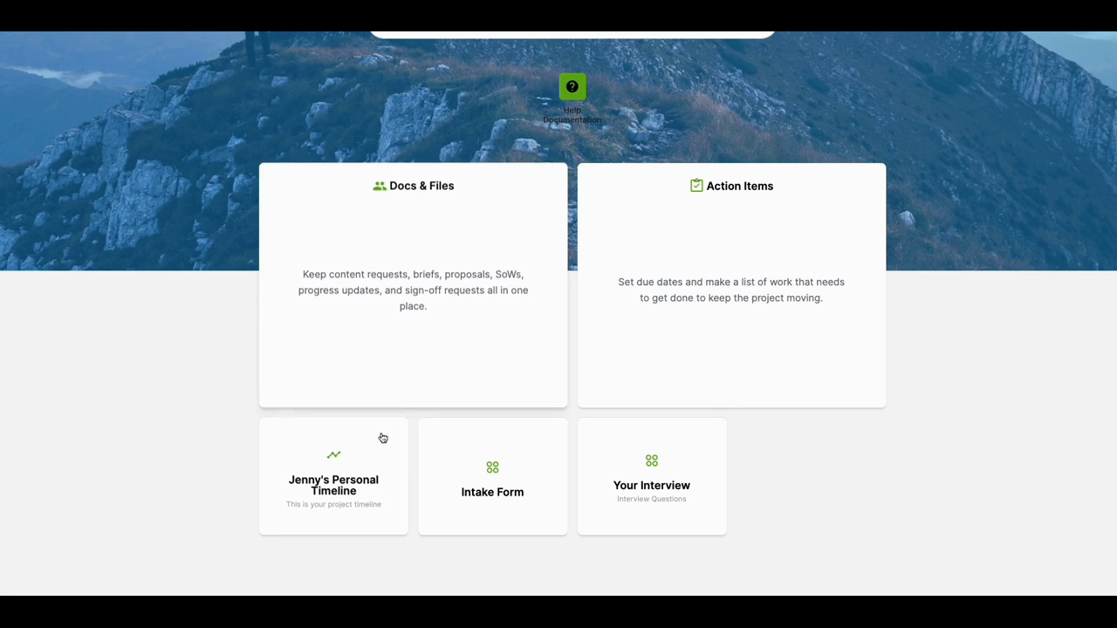
# Open the Personal Timeline to view the Gantt chart of the client's projects.
pyautogui.click(344, 472)
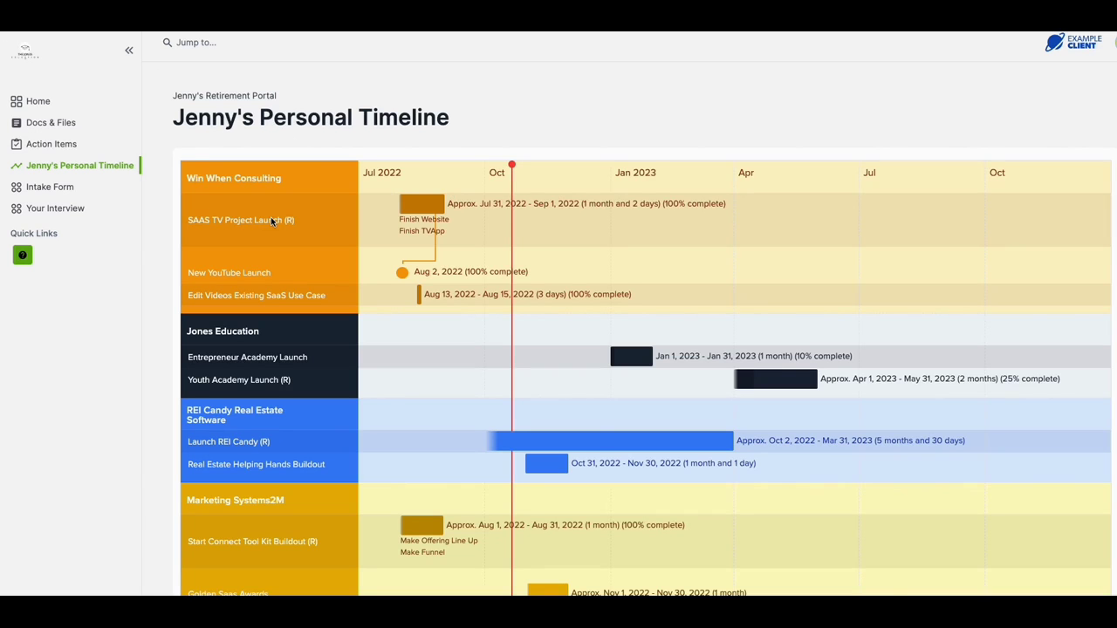
pyautogui.scroll(-5, 271, 216)
pyautogui.scroll(5, 273, 217)
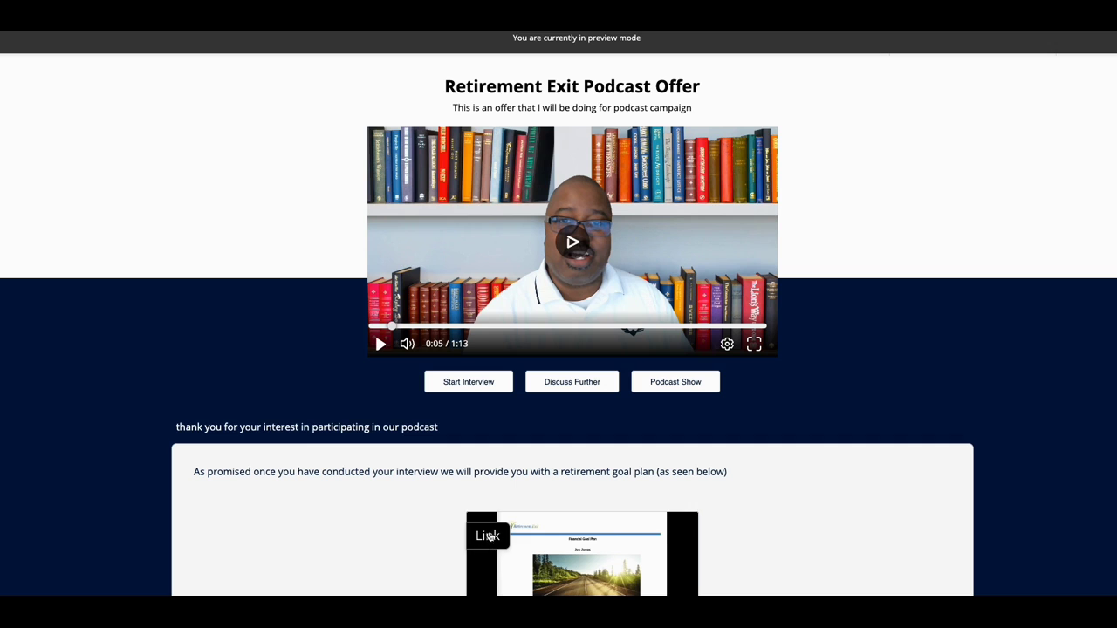
# Scroll through the Retirement Exit Podcast Offer preview, with its intro video and retirement goal plan.
pyautogui.scroll(-1, 518, 549)
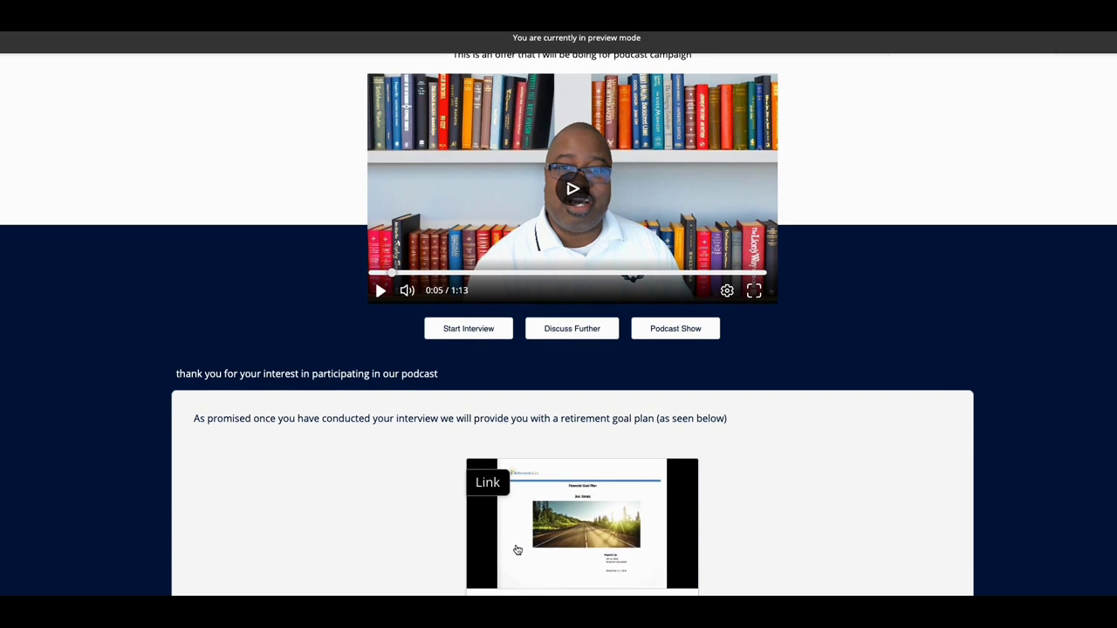
pyautogui.scroll(-2, 518, 550)
pyautogui.scroll(3, 517, 546)
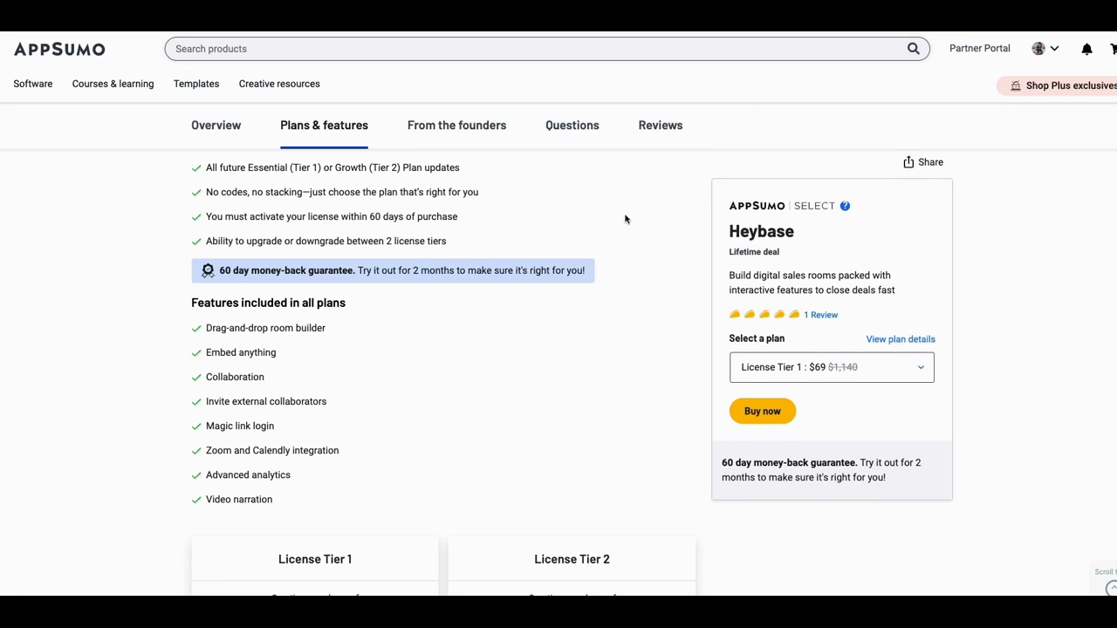
pyautogui.scroll(-4, 625, 220)
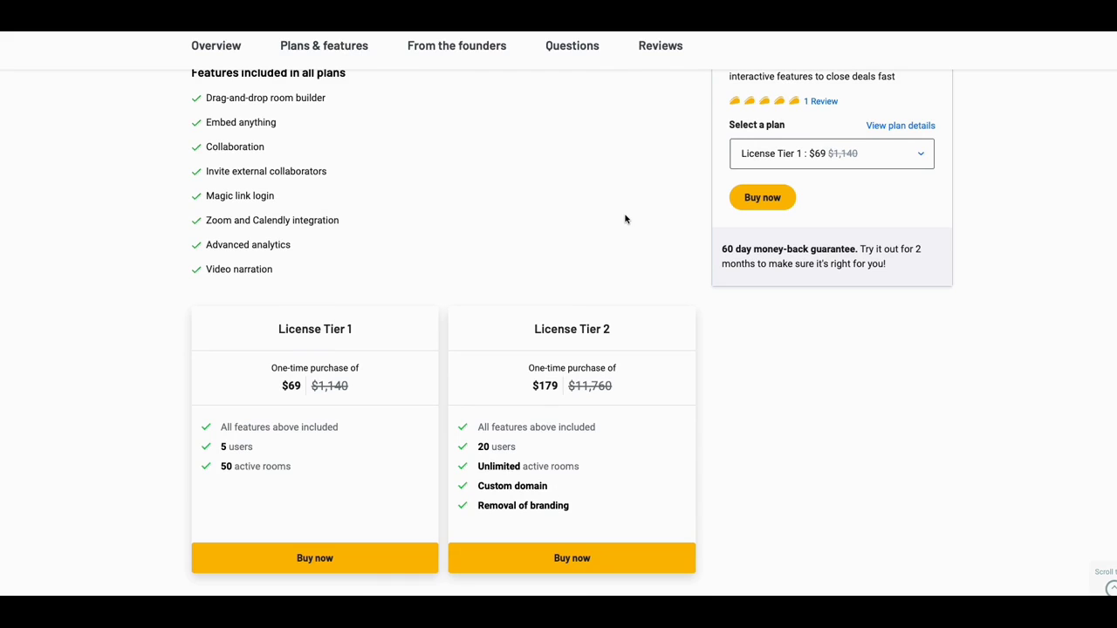
pyautogui.scroll(-1, 625, 219)
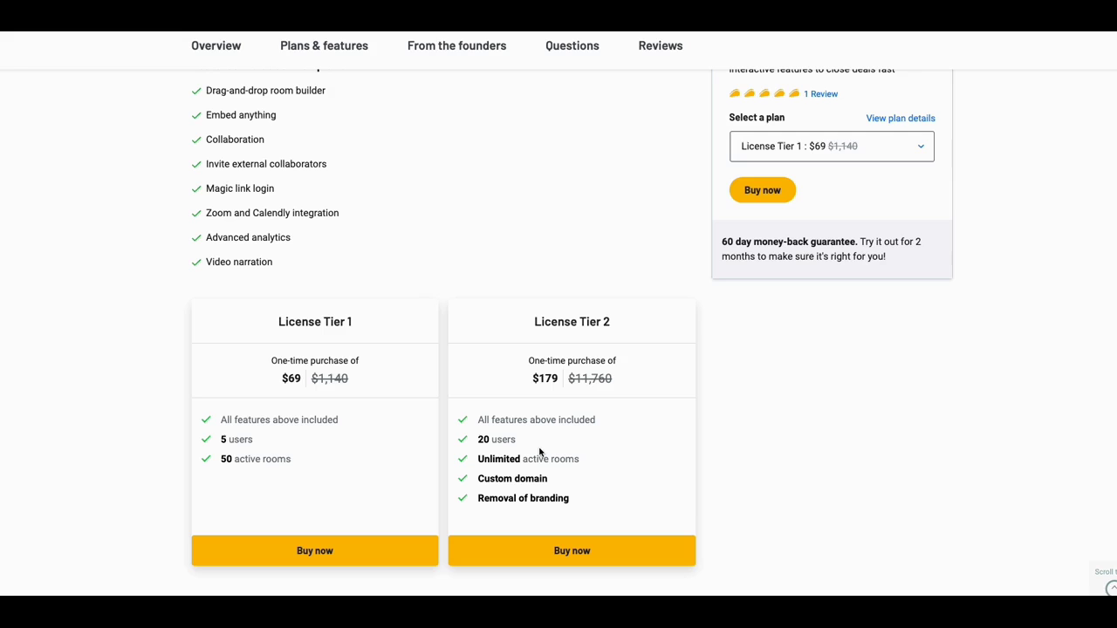
pyautogui.scroll(1, 540, 452)
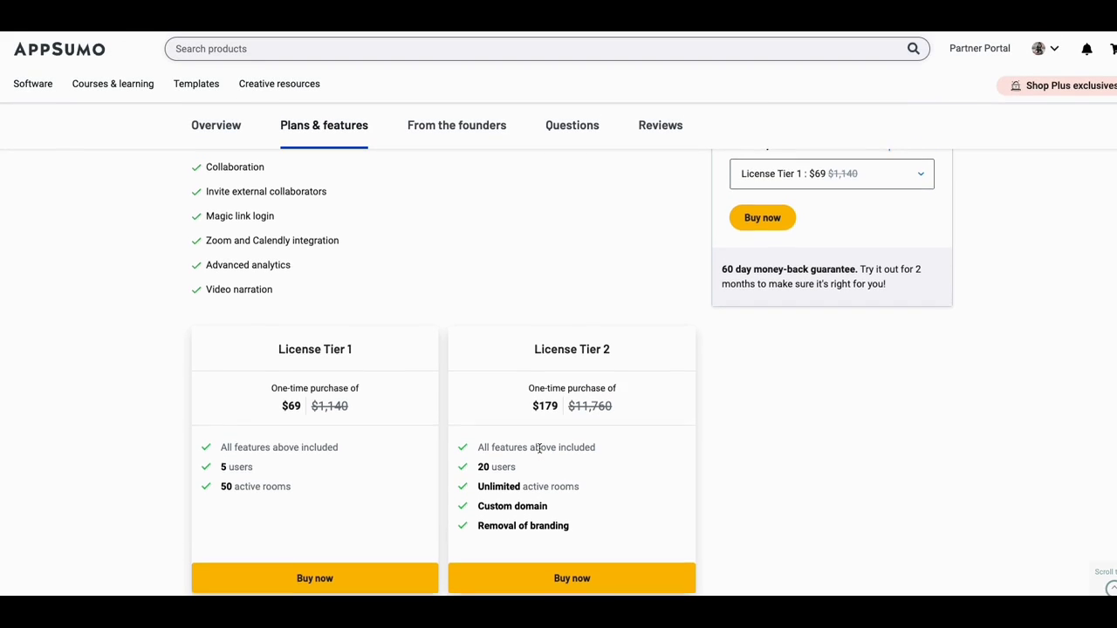
pyautogui.scroll(-2, 542, 453)
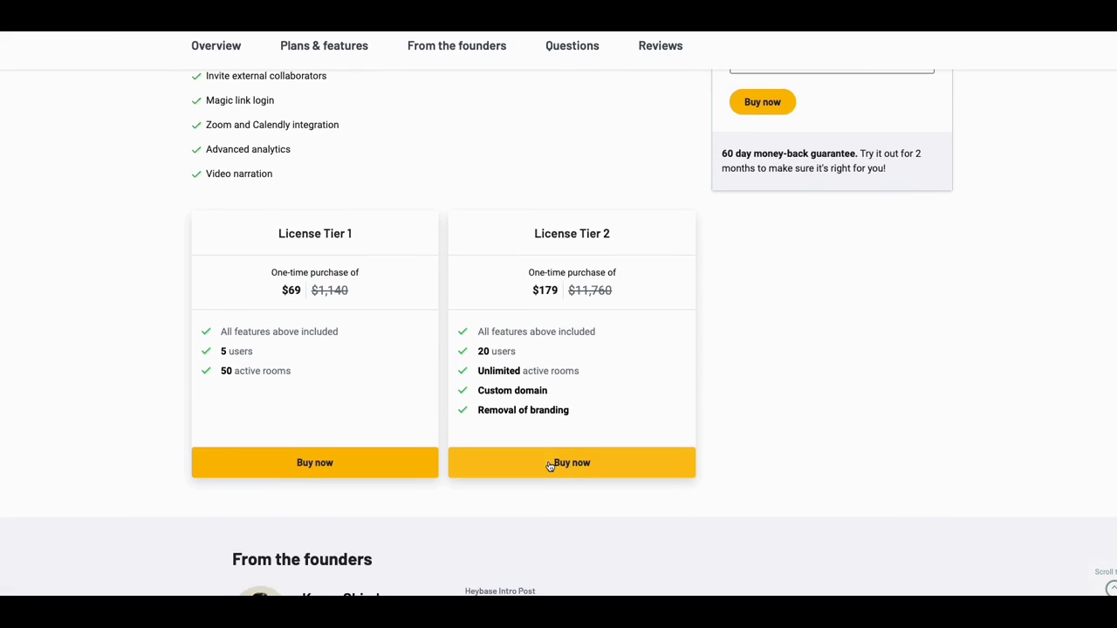
pyautogui.scroll(1, 546, 430)
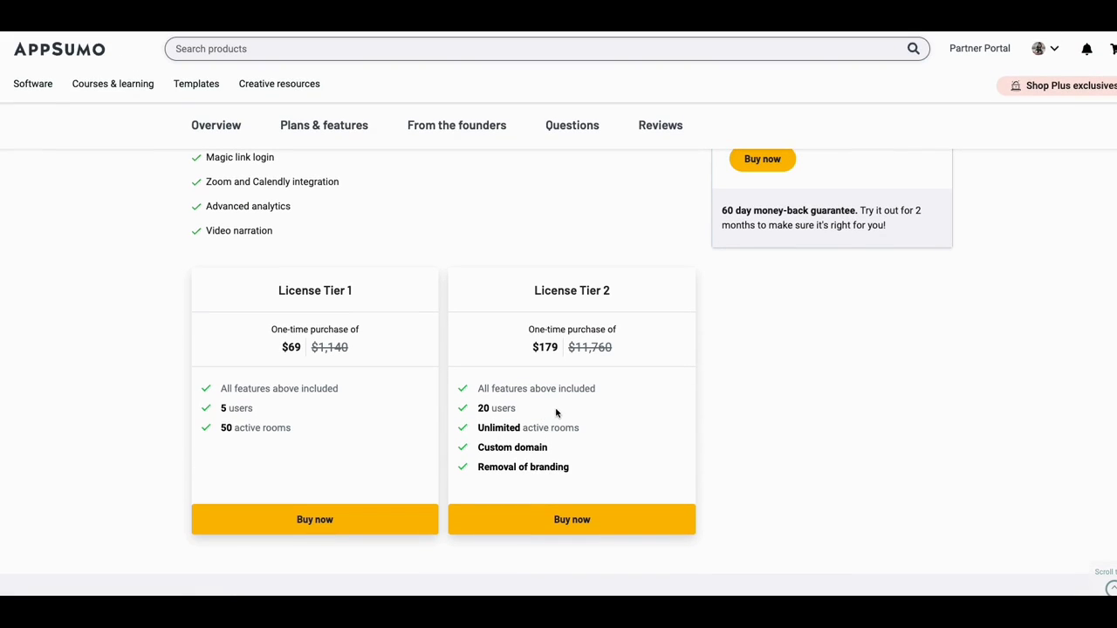
pyautogui.scroll(1, 536, 428)
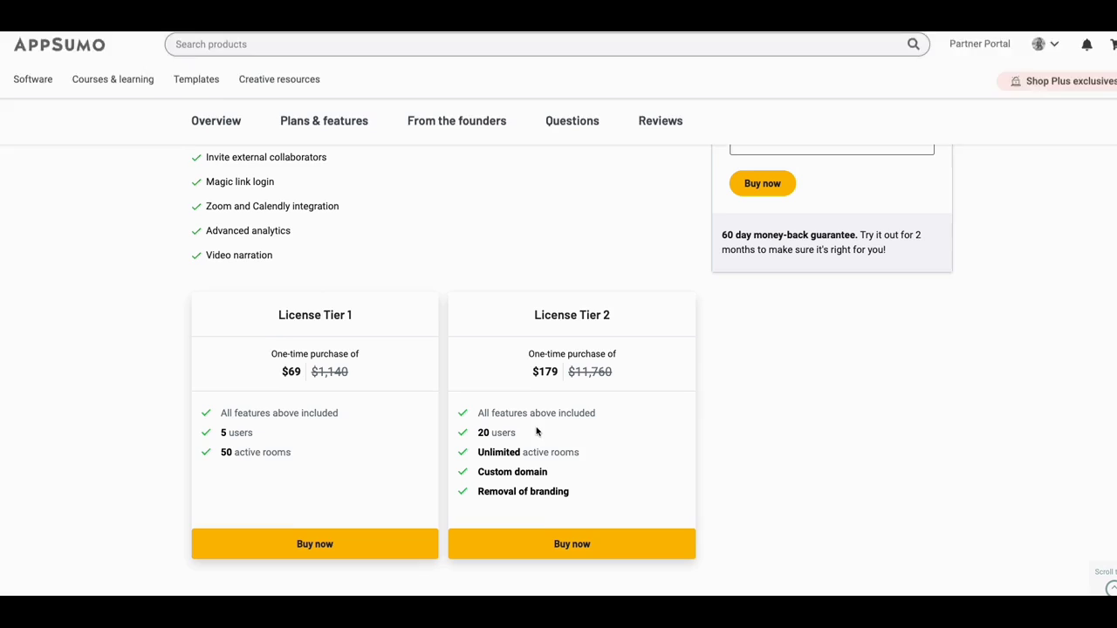
pyautogui.scroll(-1, 537, 430)
pyautogui.scroll(1, 544, 427)
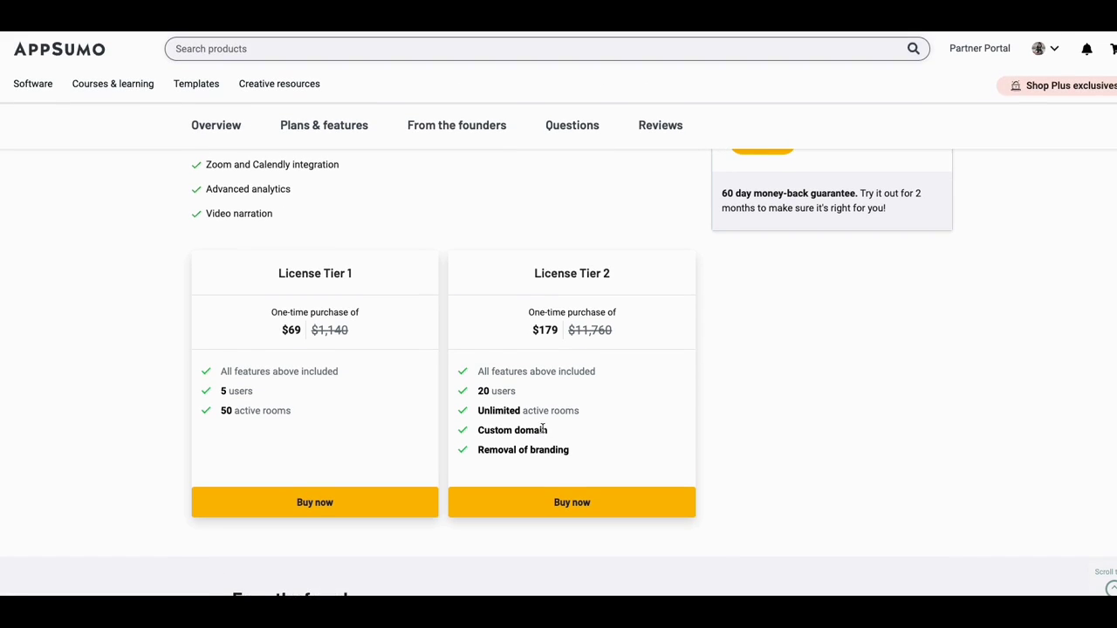
pyautogui.scroll(-1, 542, 428)
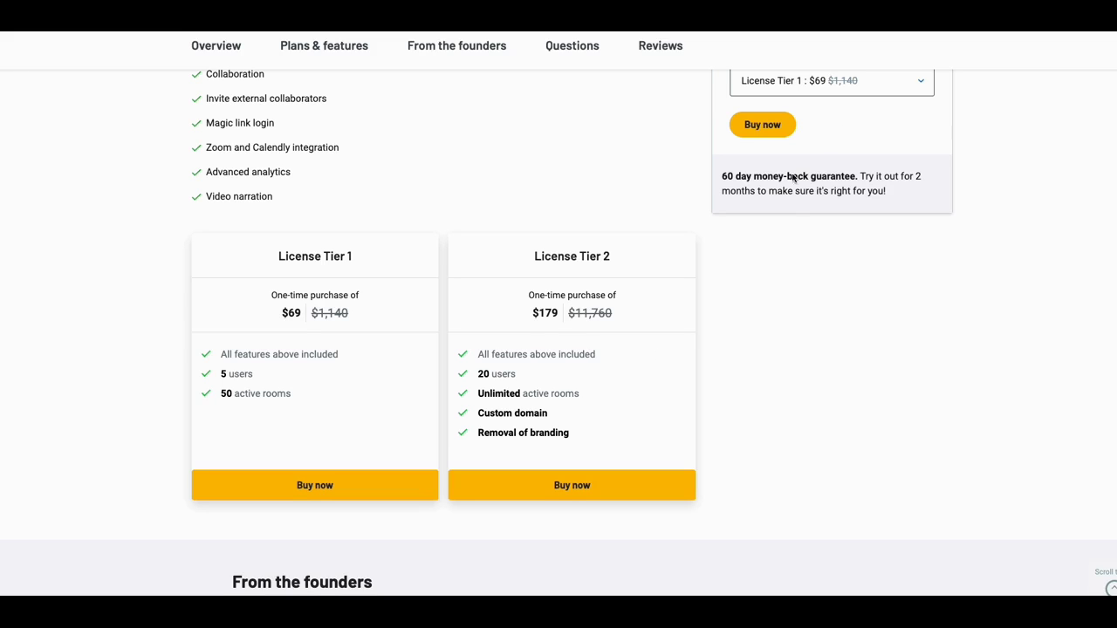
pyautogui.scroll(15, 611, 253)
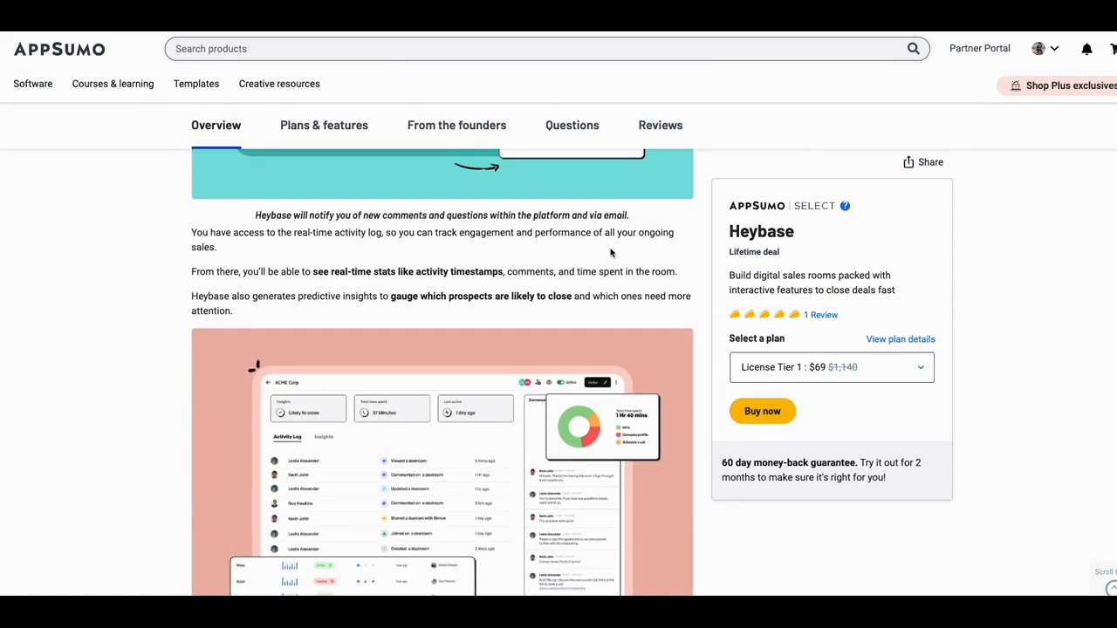
pyautogui.scroll(4, 611, 253)
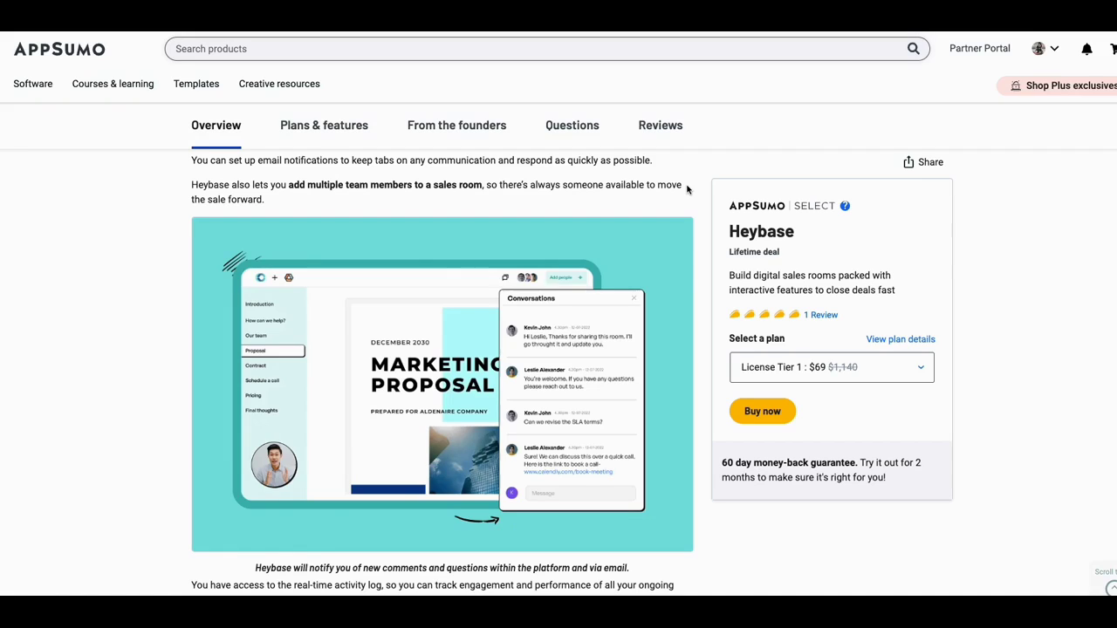
pyautogui.scroll(4, 686, 189)
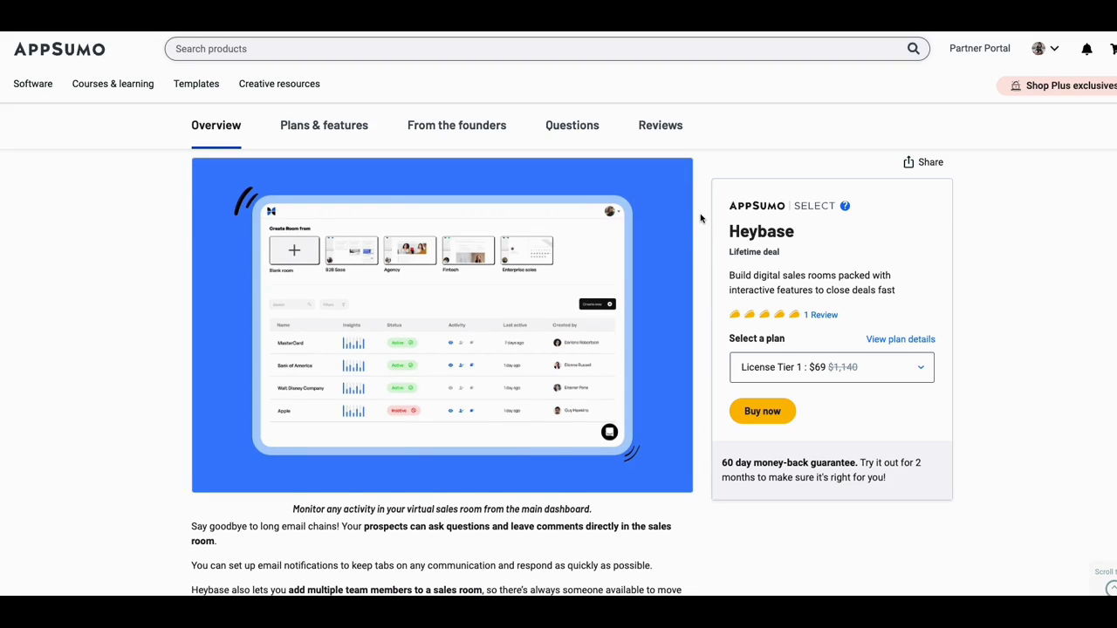
pyautogui.scroll(1, 700, 218)
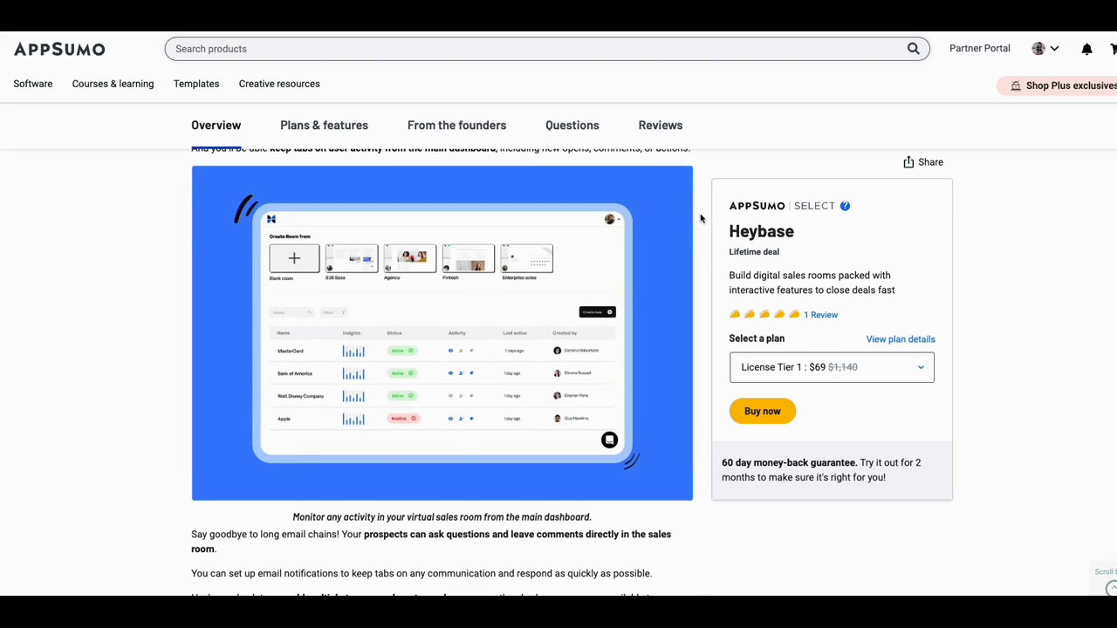
pyautogui.scroll(1, 700, 218)
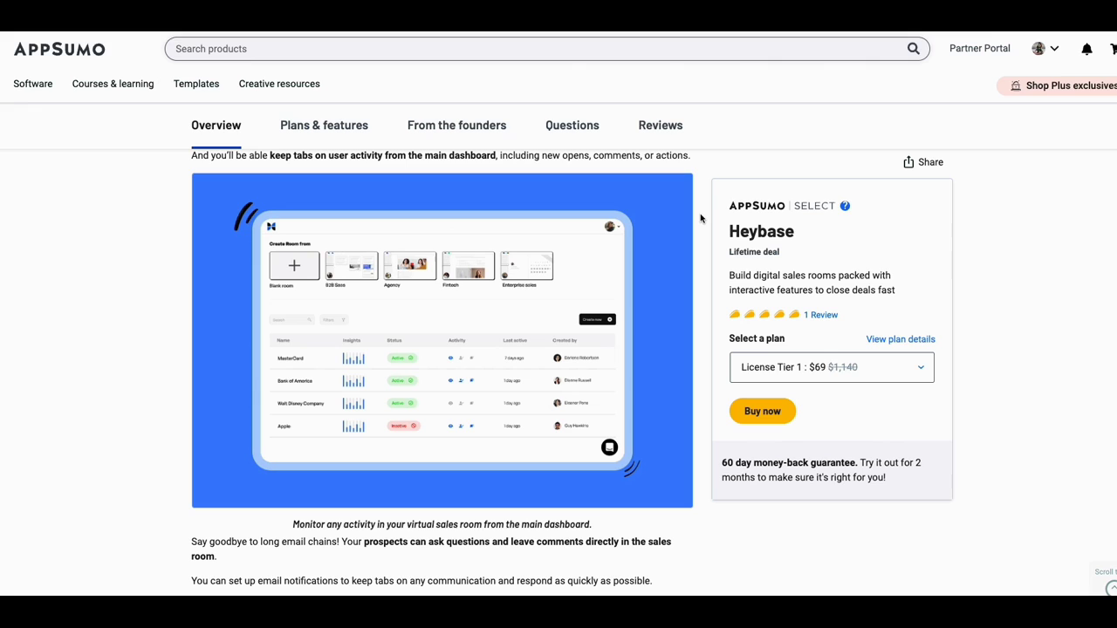
pyautogui.scroll(1, 700, 218)
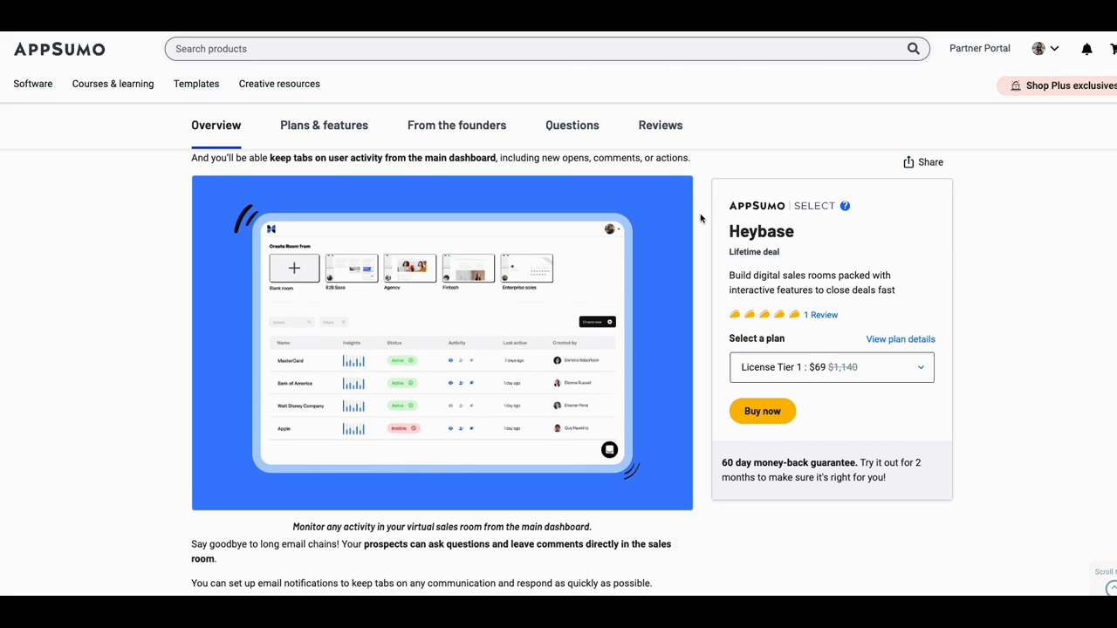
pyautogui.scroll(1, 700, 218)
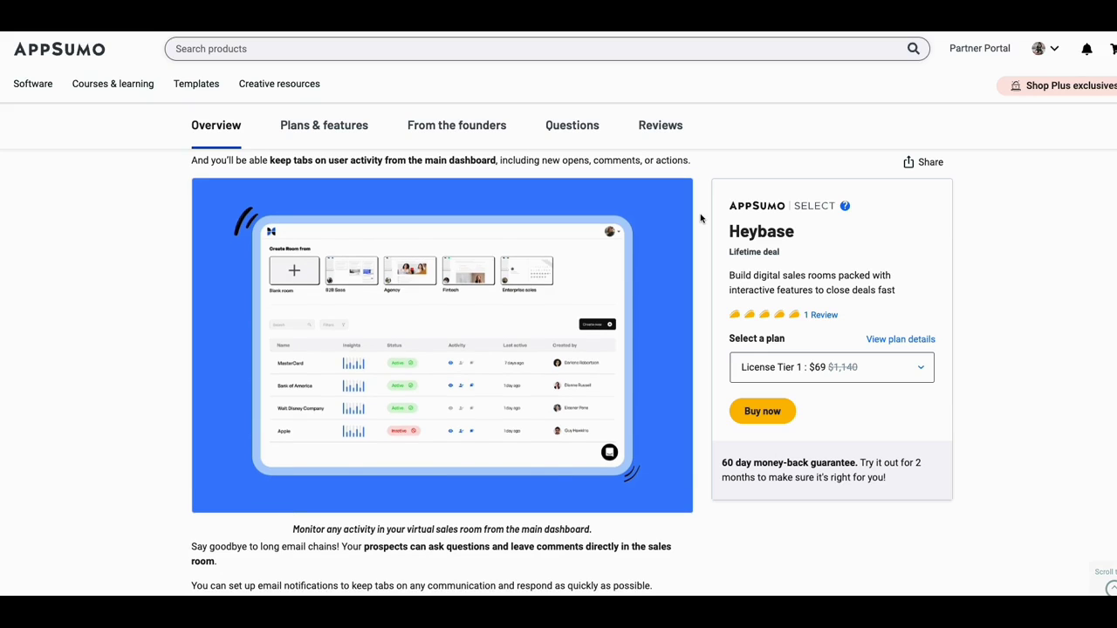
pyautogui.scroll(-1, 700, 218)
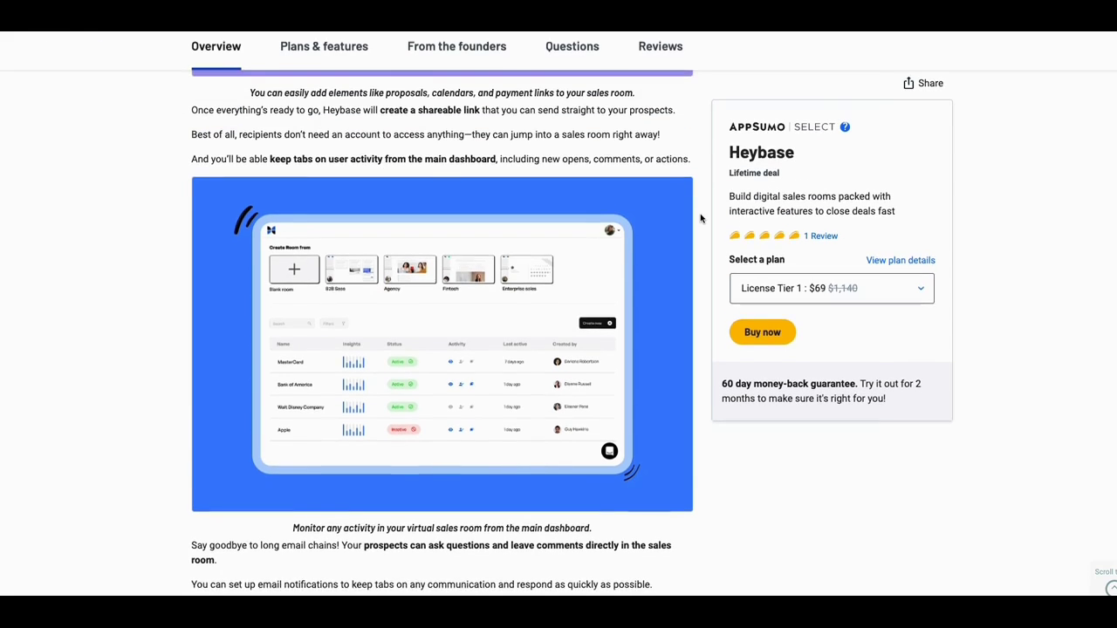
pyautogui.scroll(-1, 699, 218)
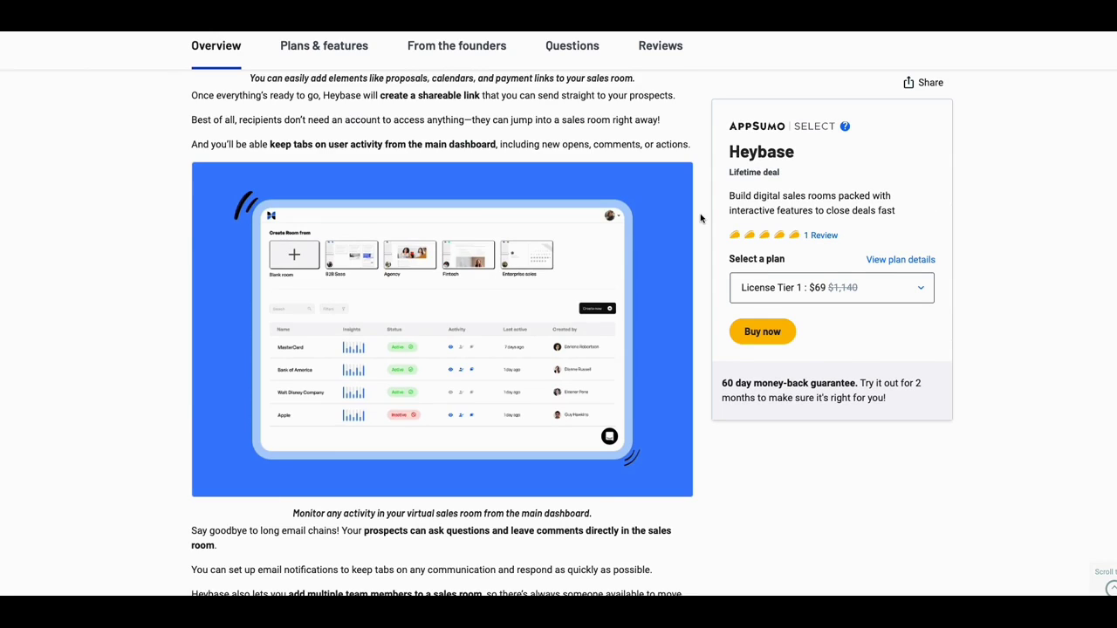
pyautogui.scroll(-7, 700, 218)
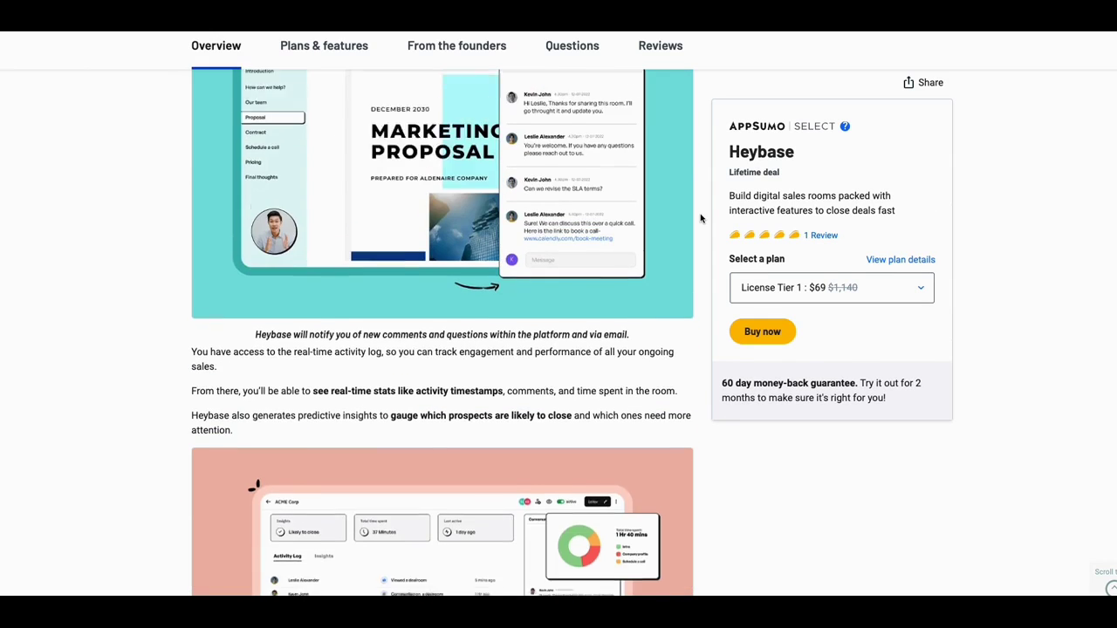
pyautogui.scroll(-3, 699, 218)
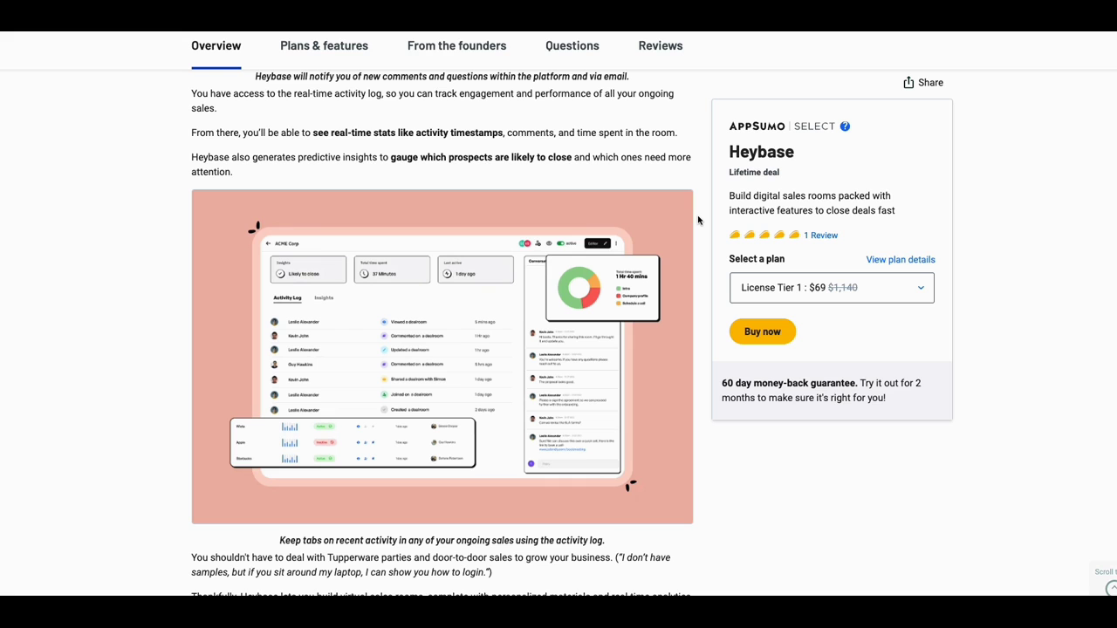
pyautogui.scroll(-6, 698, 220)
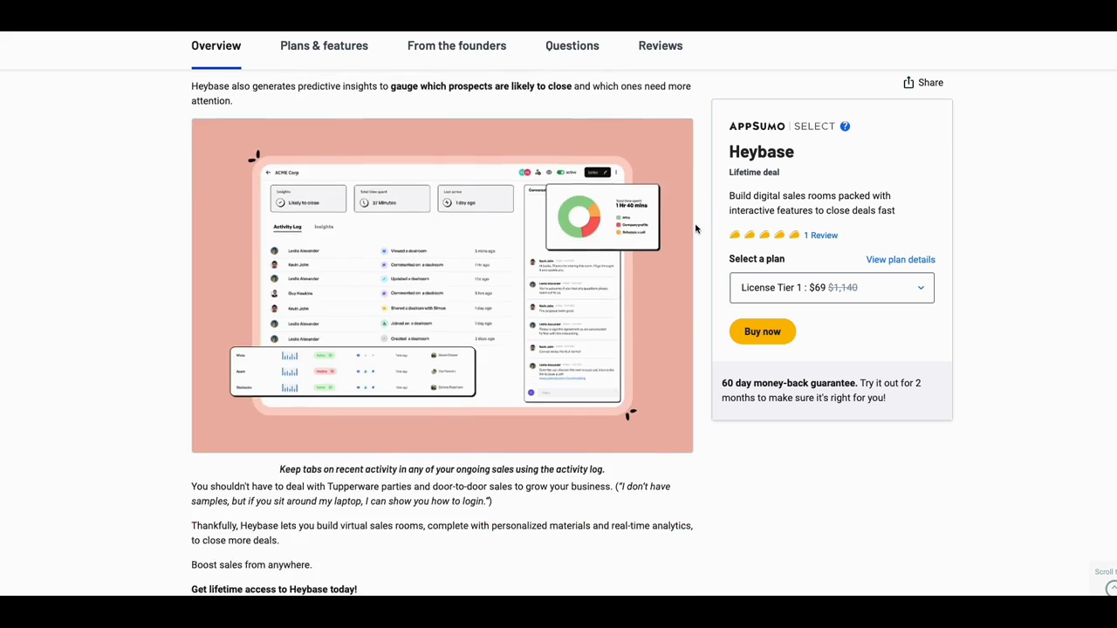
pyautogui.scroll(-1, 695, 229)
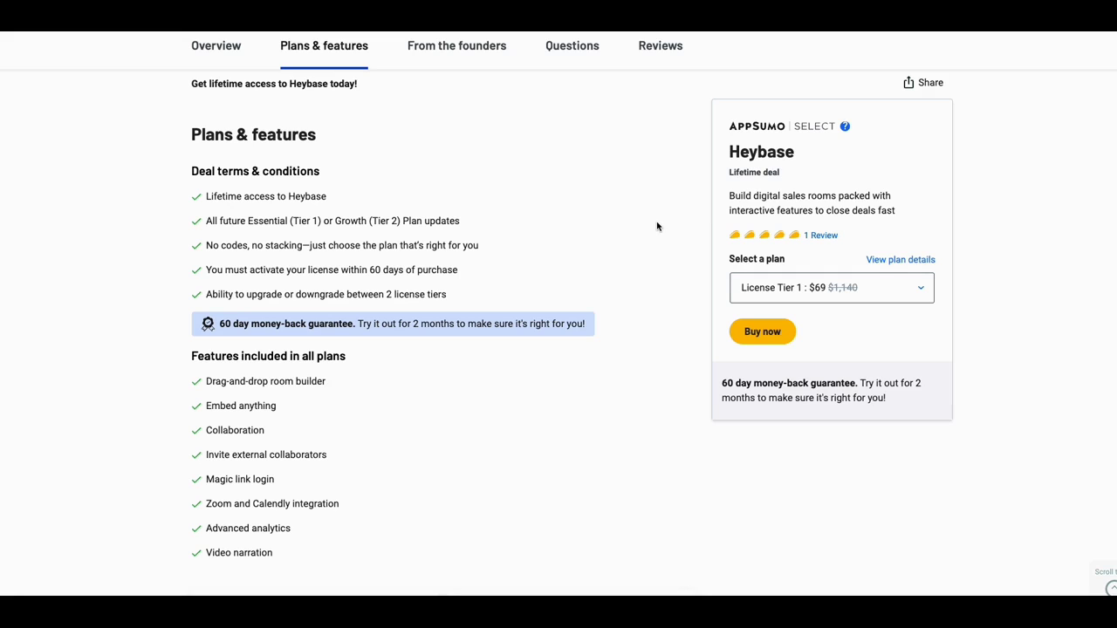
# Scroll past the feature list to License Tier 1 ($69, 5 users) and Tier 2 ($179, 20 users).
pyautogui.scroll(-1, 657, 226)
pyautogui.scroll(1, 650, 228)
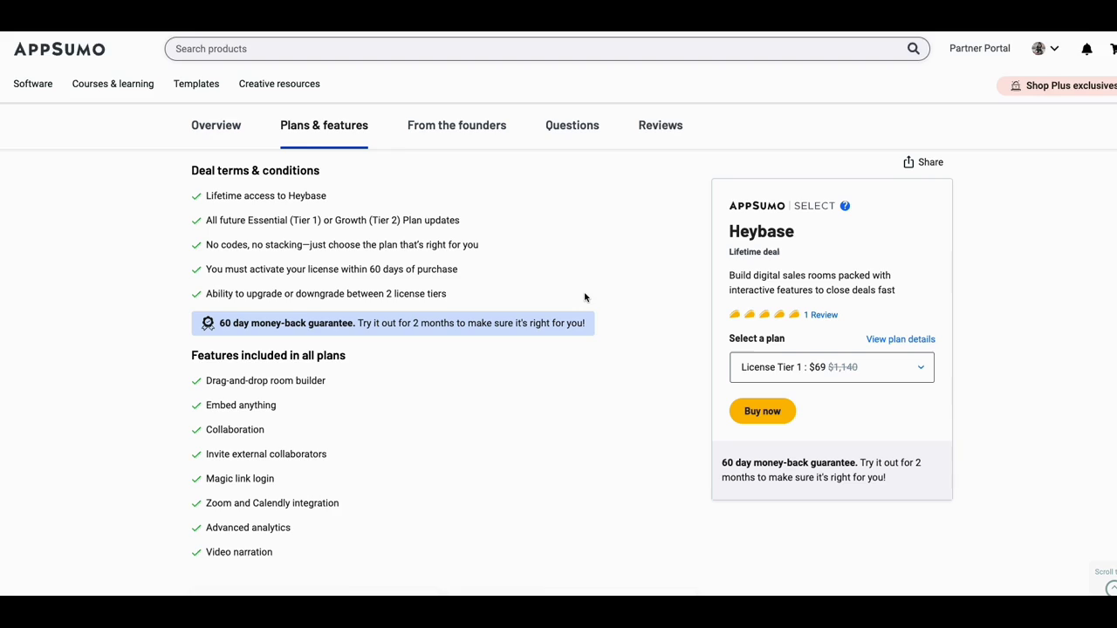
pyautogui.scroll(-1, 585, 299)
pyautogui.scroll(-3, 585, 299)
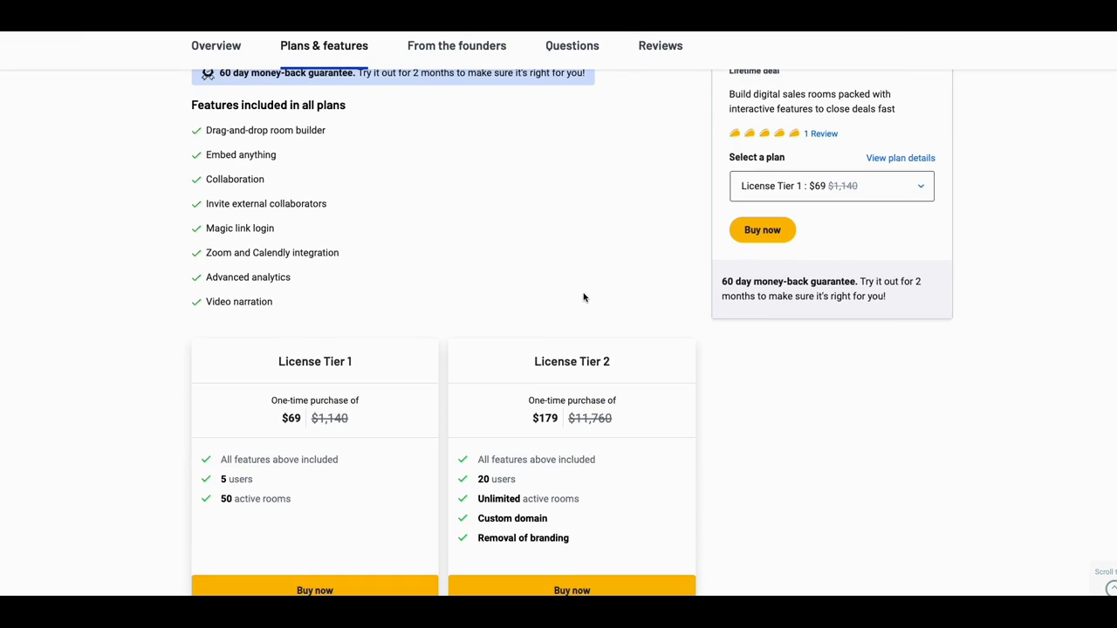
pyautogui.scroll(-1, 585, 298)
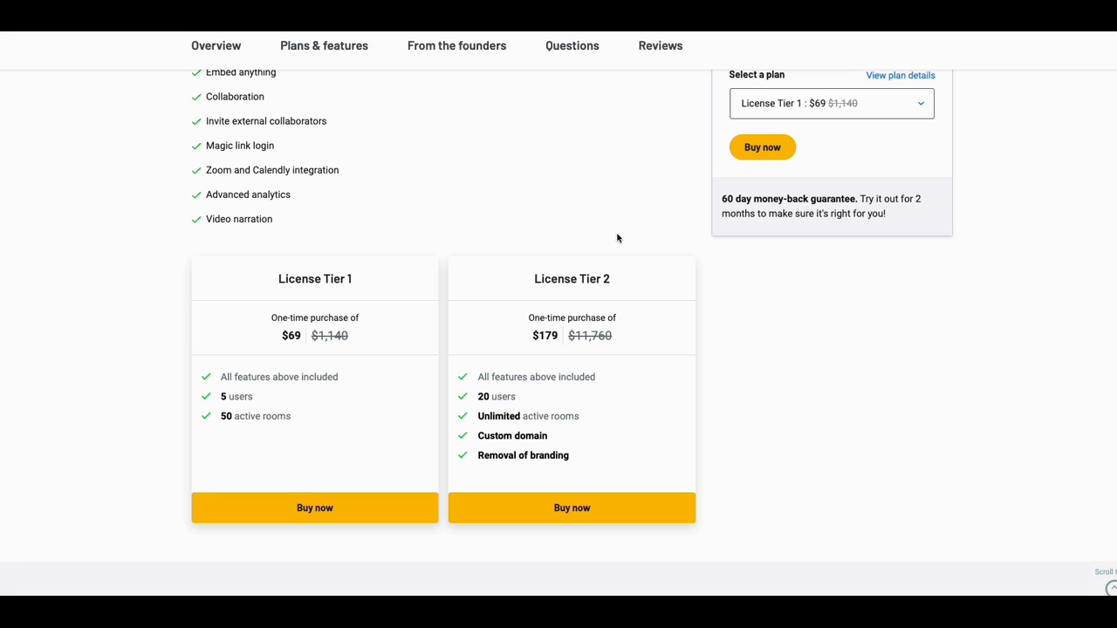
pyautogui.scroll(-1, 617, 237)
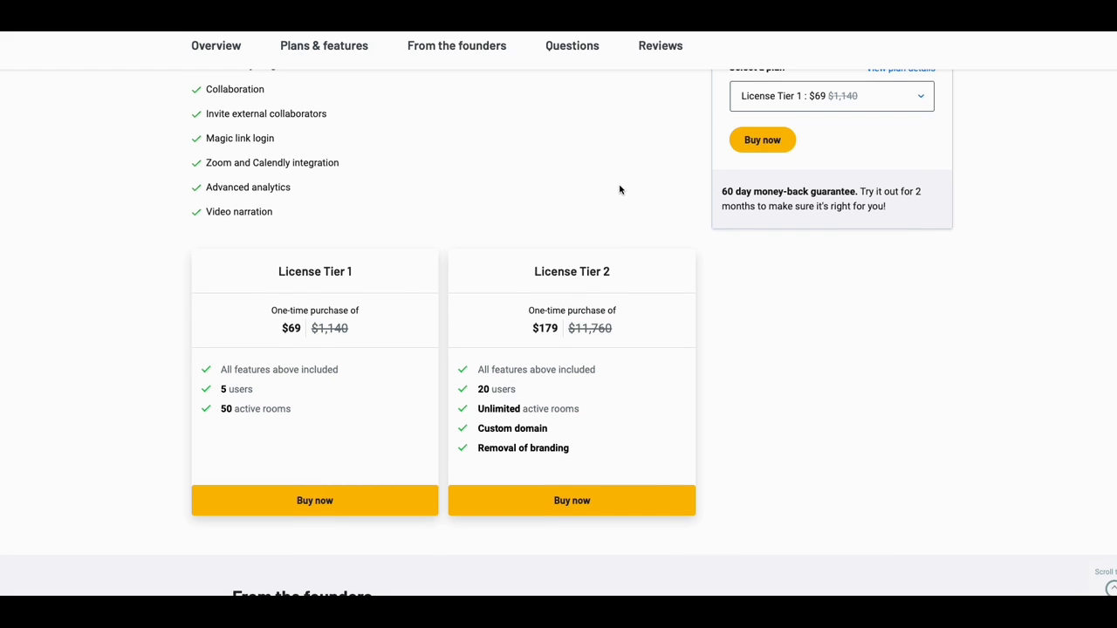